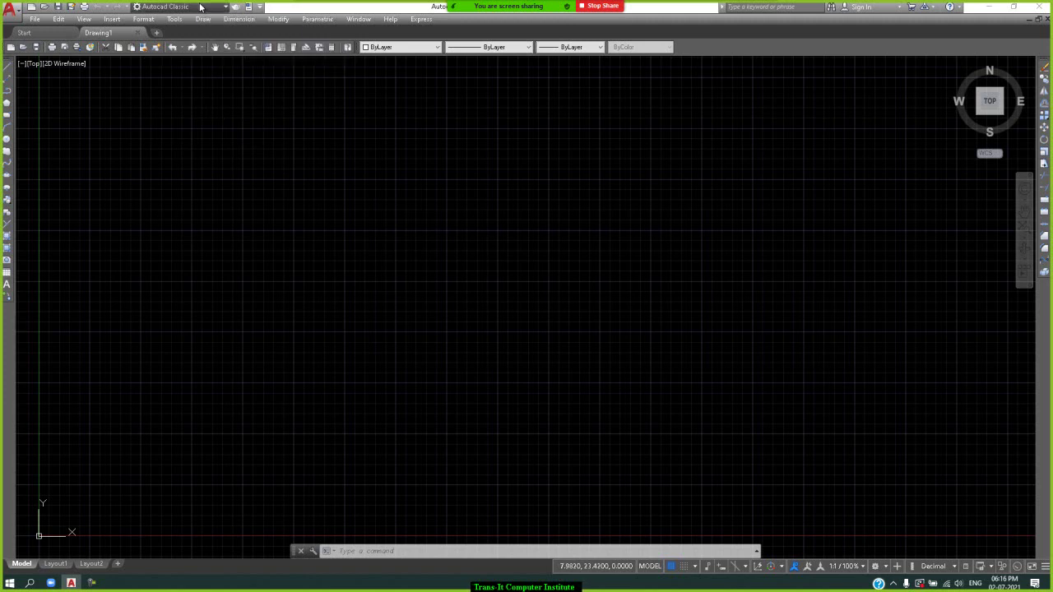
Step: Choose Drafting & Annotation from the Quick Access Toolbar workspace list
click(200, 6)
click(185, 20)
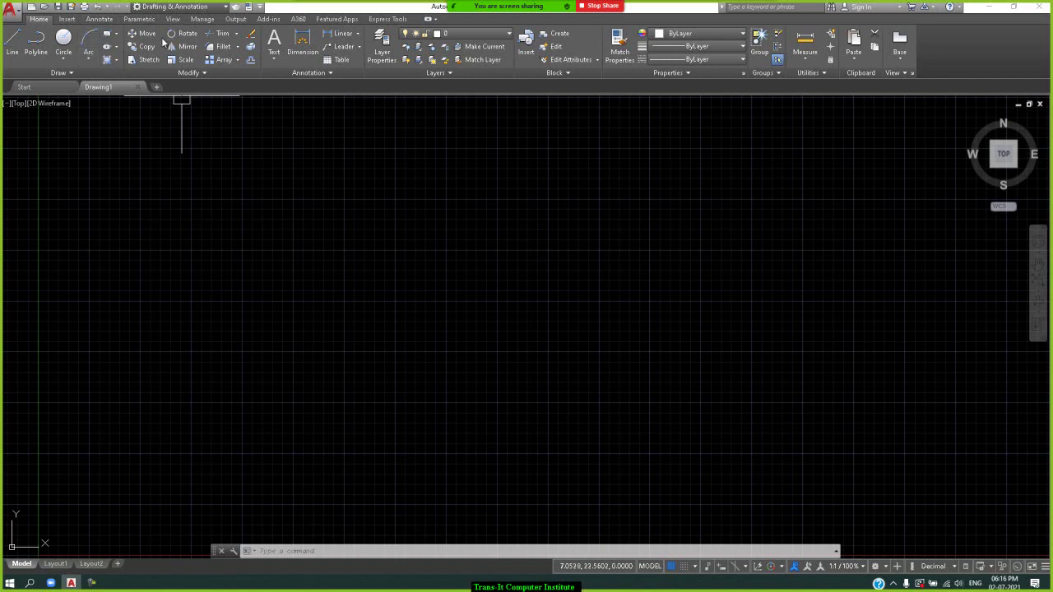
Step: Show the classic menu bar above the ribbon and bring the origin and UCS icon into view
click(260, 8)
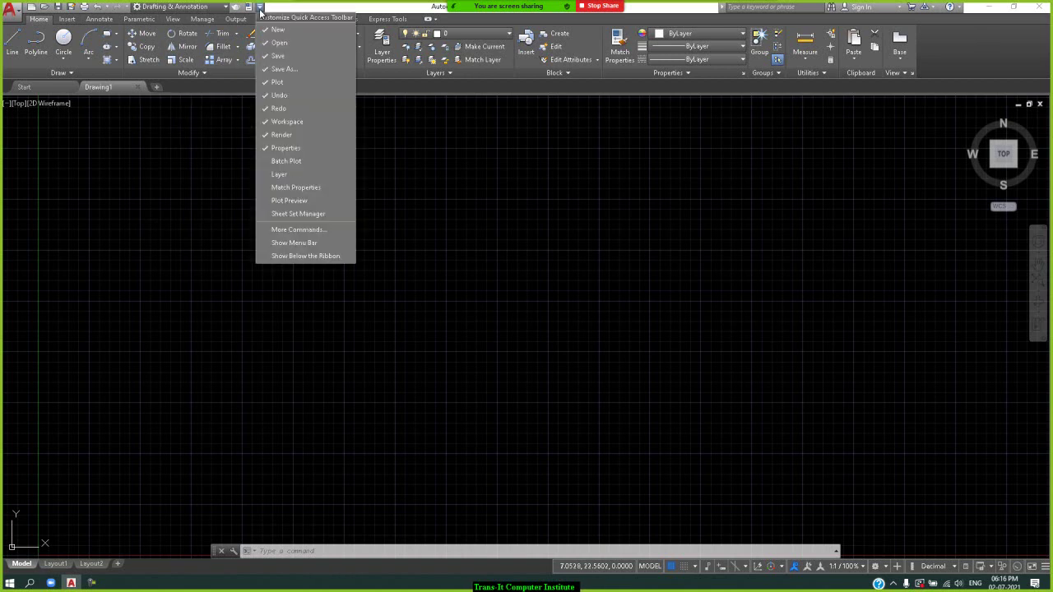
click(283, 243)
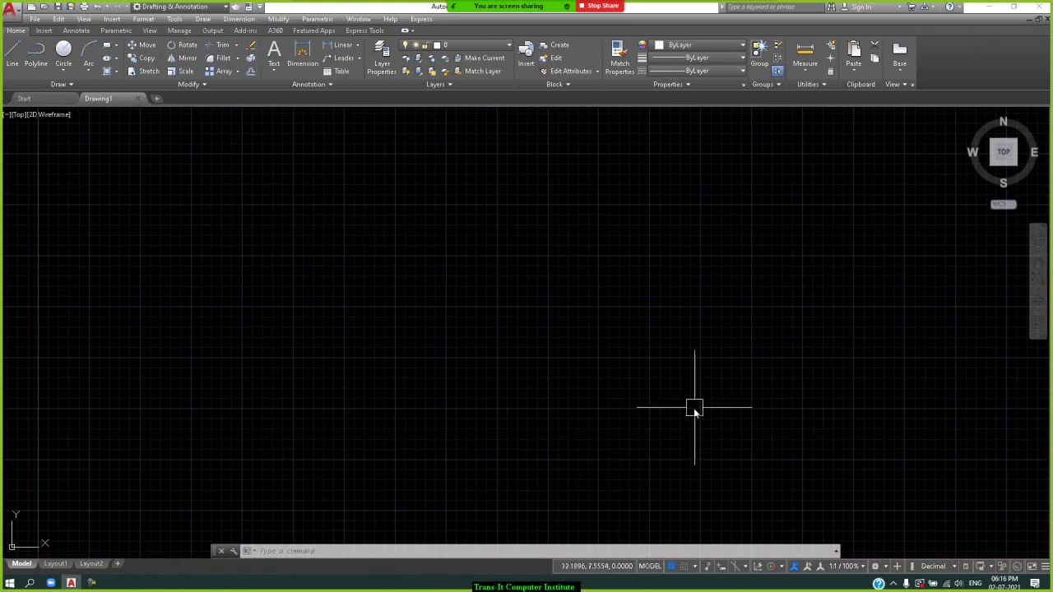
click(1002, 162)
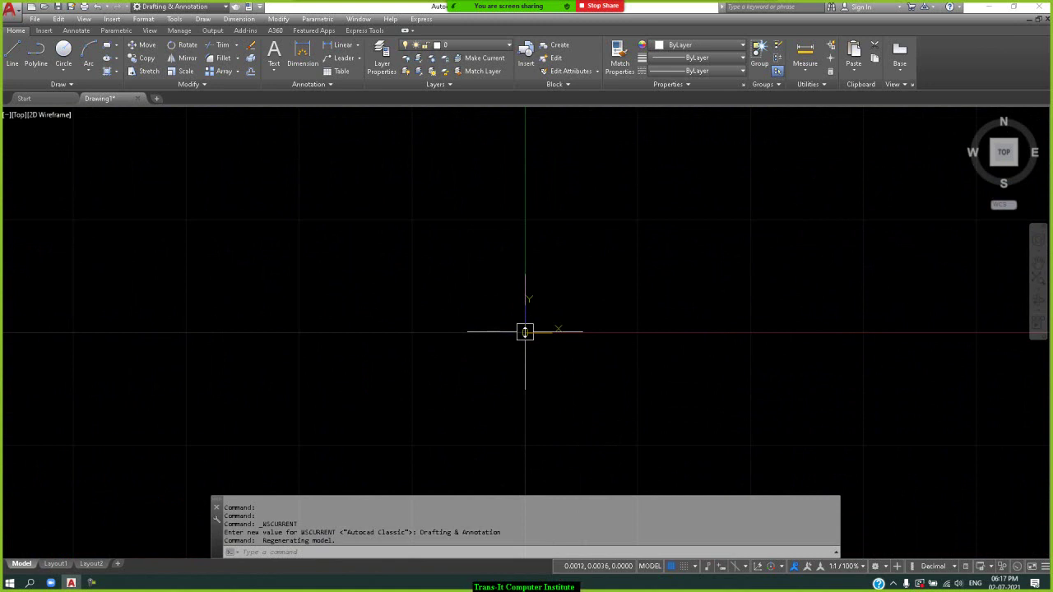
Step: Select the UCS icon and its origin grip, then cancel the selection with Esc
click(525, 331)
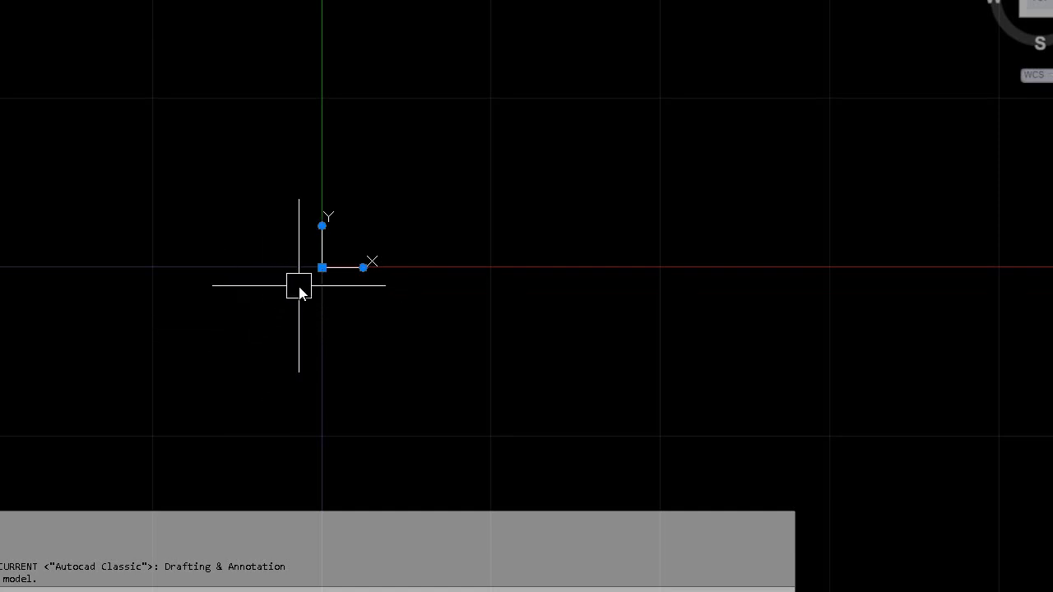
click(321, 268)
key(Escape)
Step: Draw a rectangle with REC by picking two opposite corners above and right of the origin
text(rec)
key(Return)
click(461, 52)
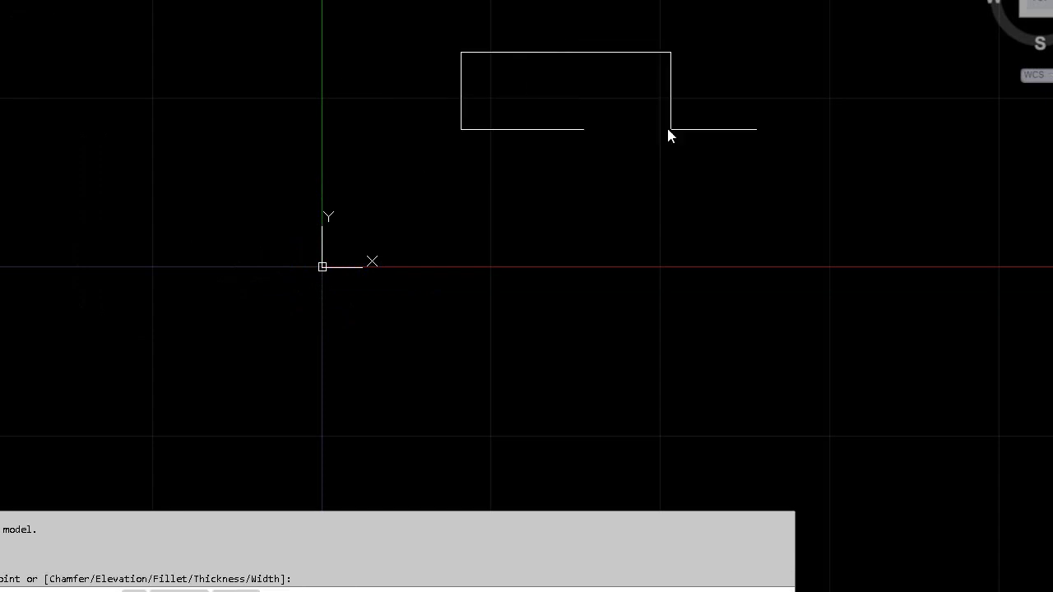
click(735, 137)
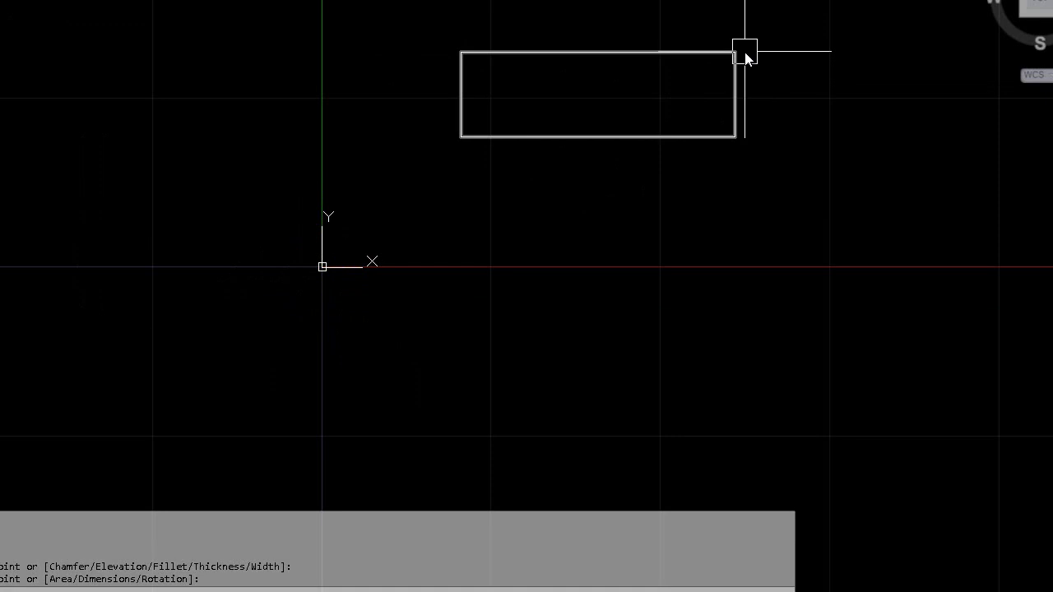
Step: Move the UCS origin grip onto the rectangle's top-right corner, then clear the selection
click(318, 272)
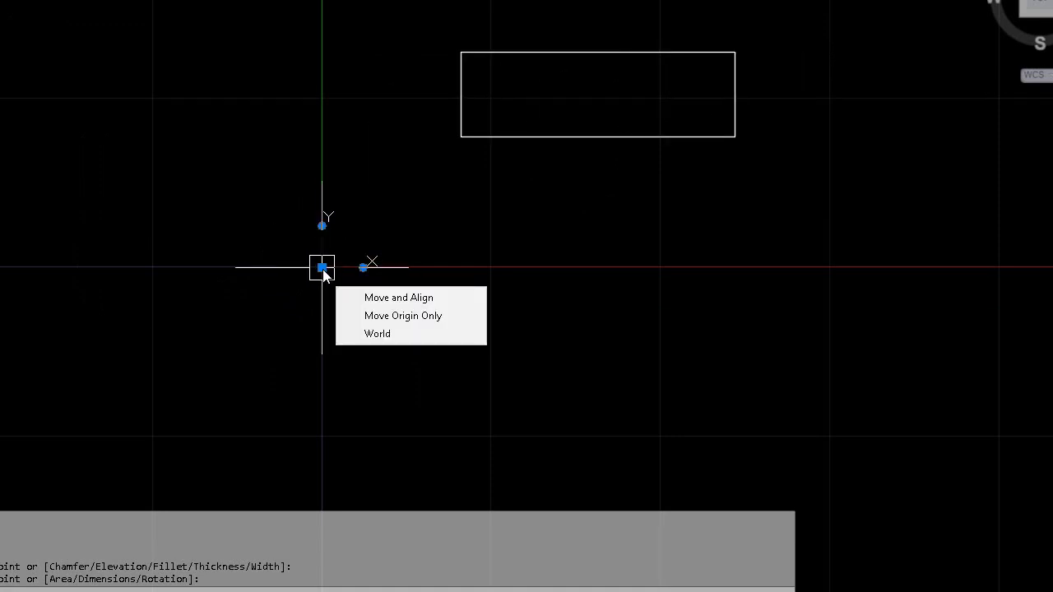
click(320, 271)
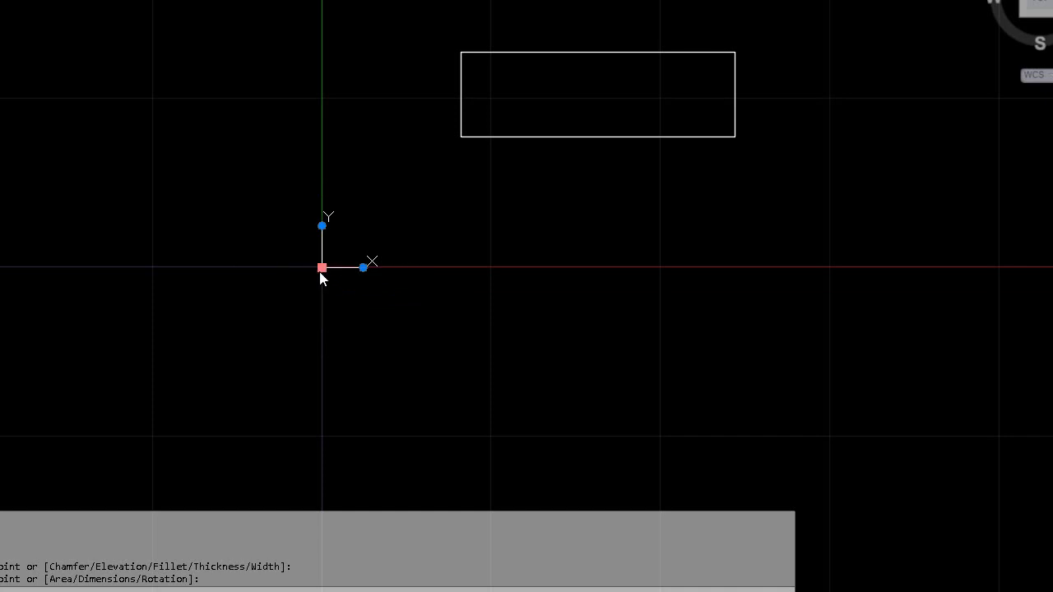
click(321, 269)
click(323, 271)
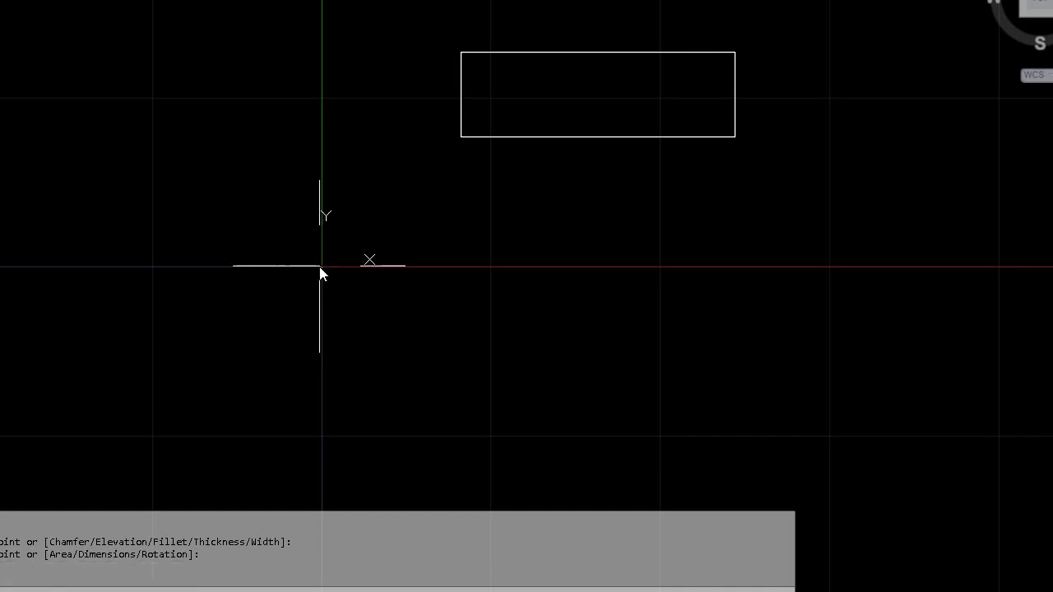
click(740, 56)
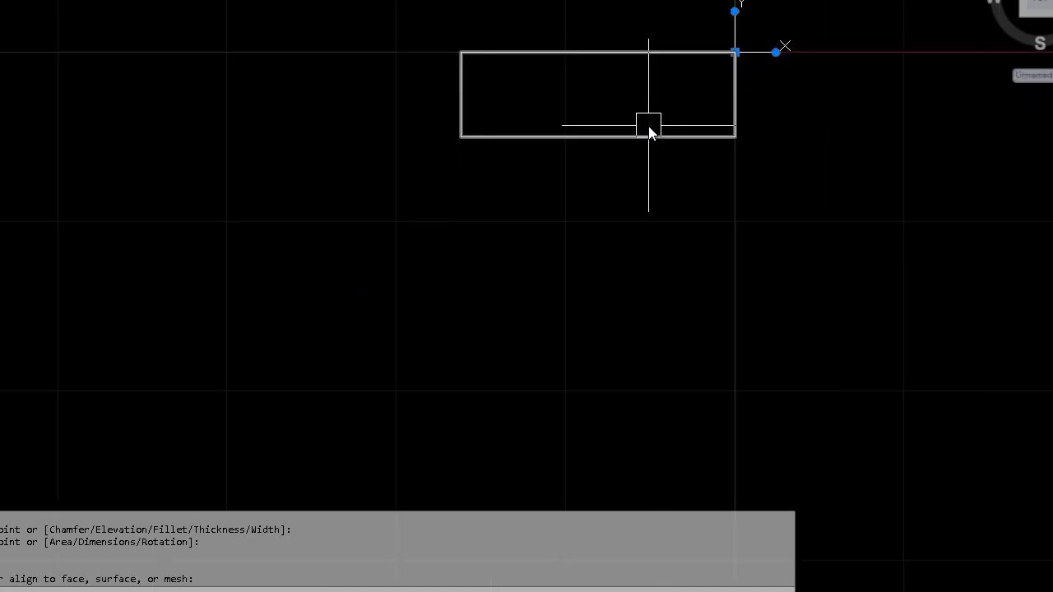
key(Escape)
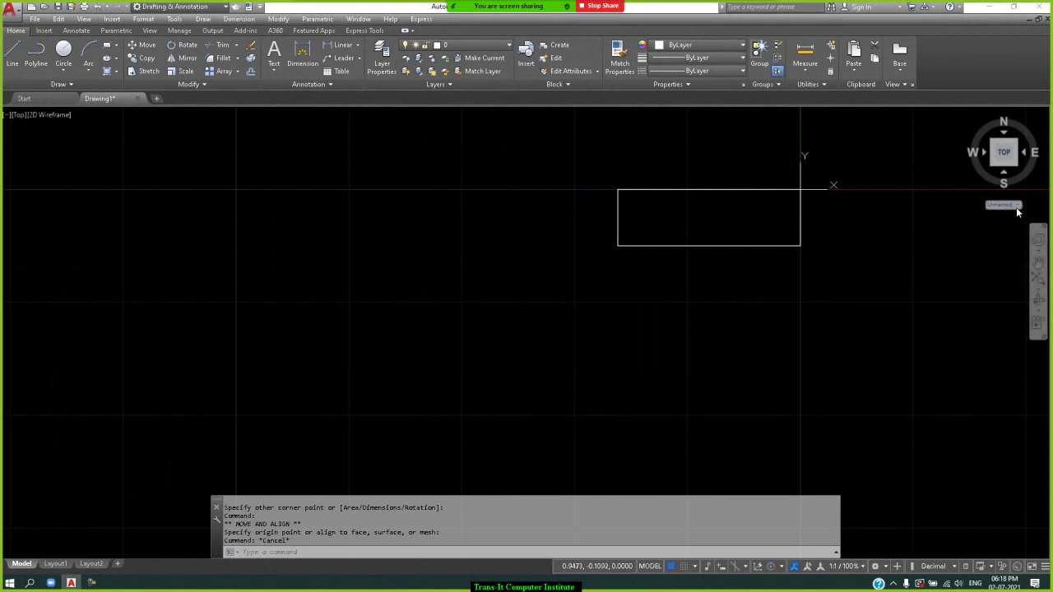
Step: Restore WCS from the coordinate-system list under the ViewCube, then dismiss the screen-sharing options
click(1017, 212)
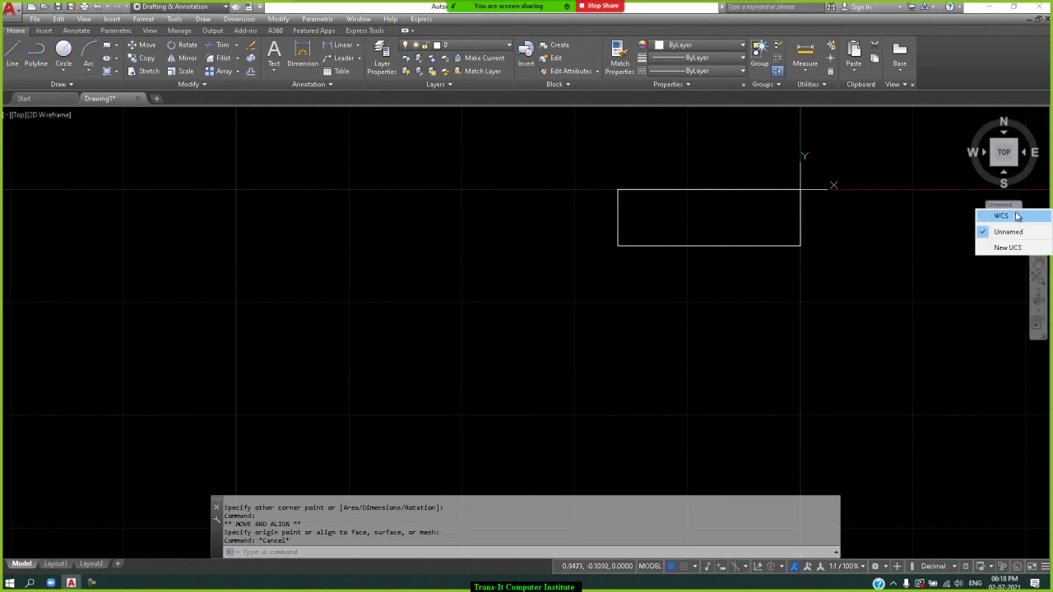
click(1015, 215)
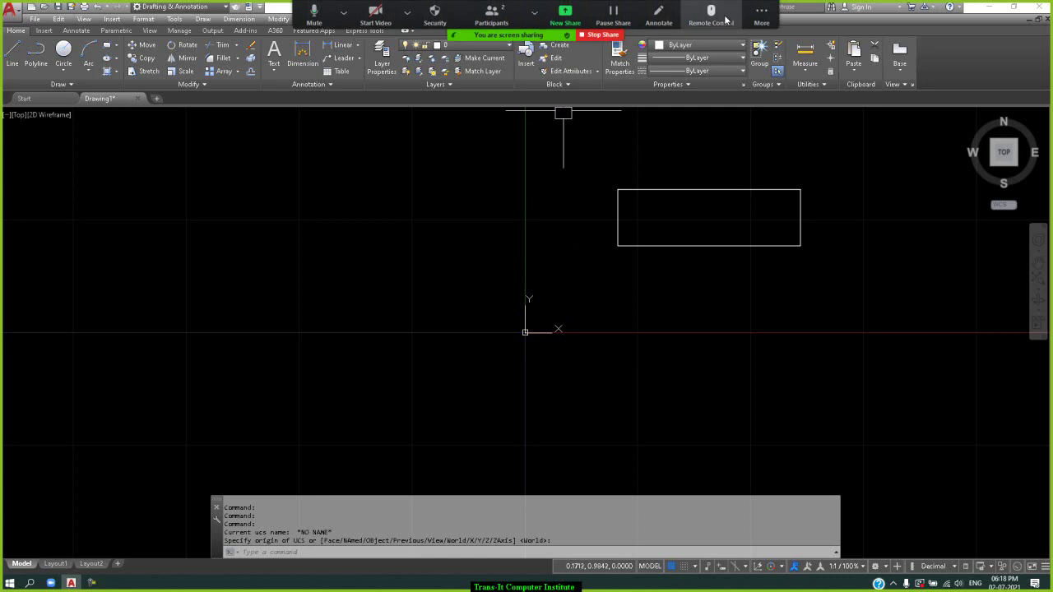
click(761, 13)
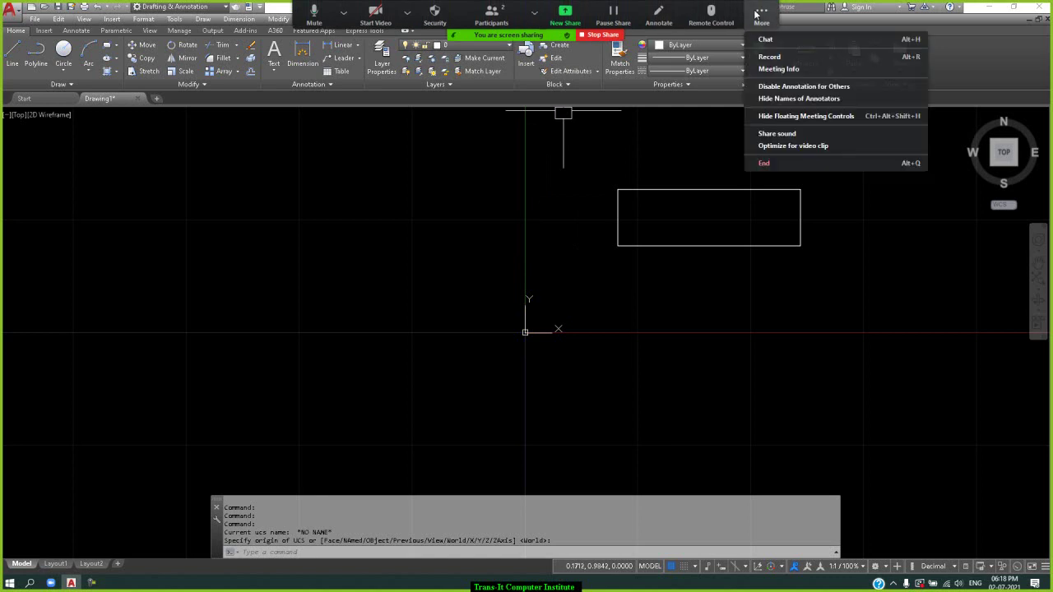
click(771, 60)
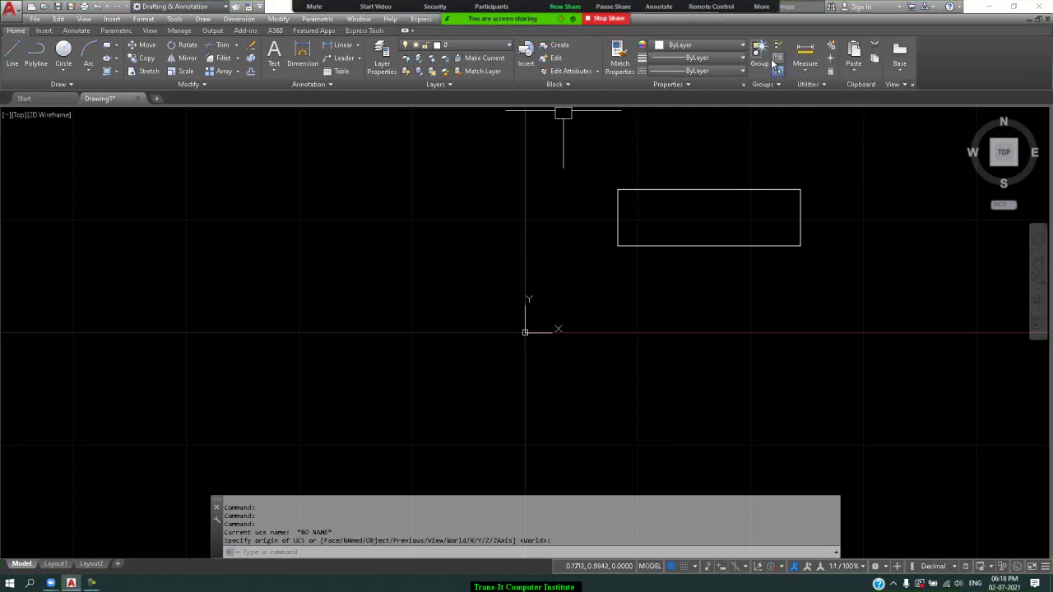
click(87, 19)
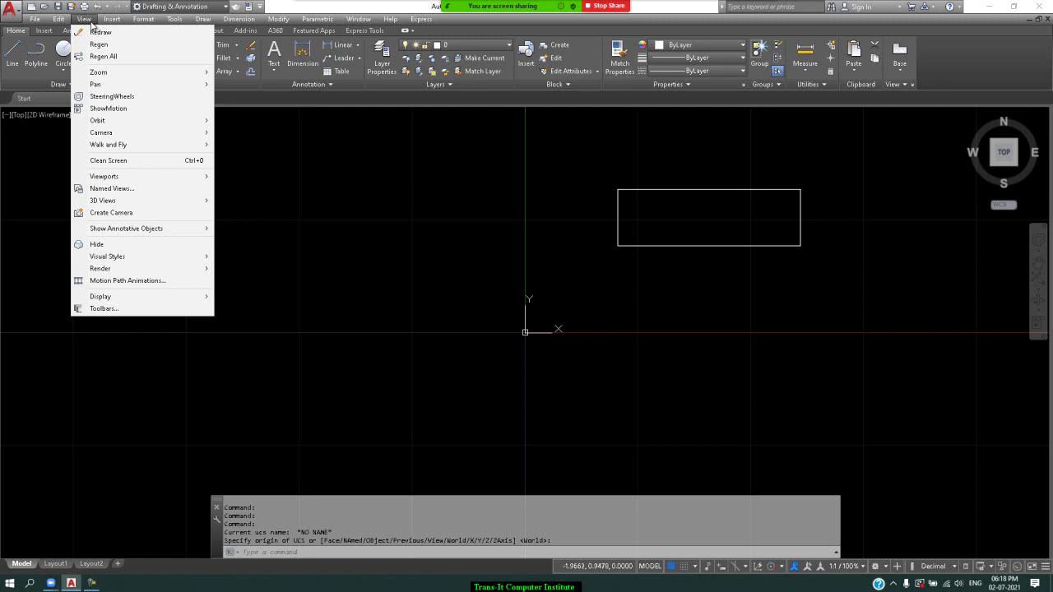
mouse_move(139, 296)
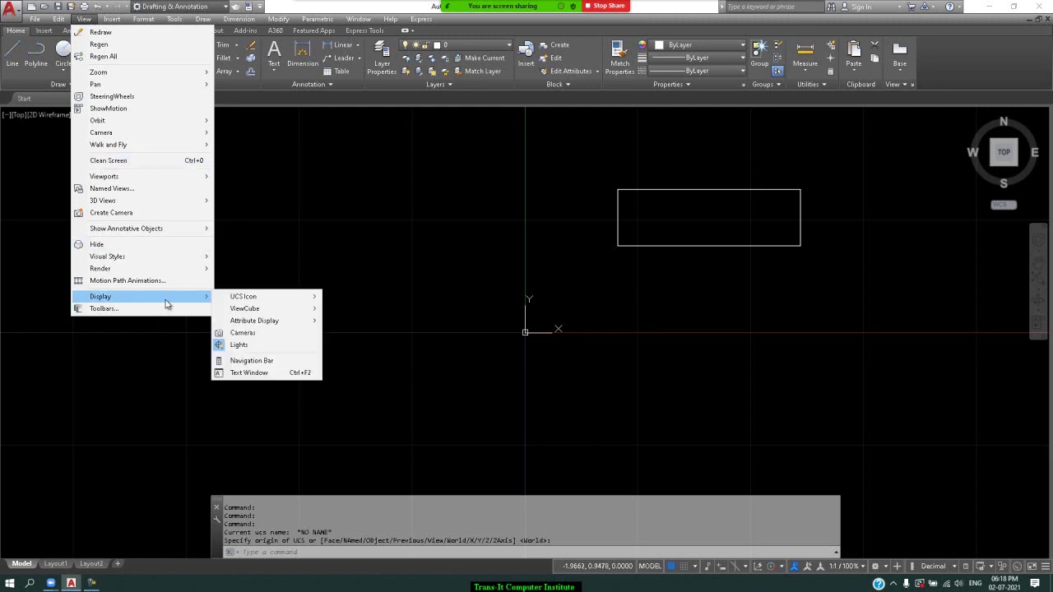
mouse_move(247, 296)
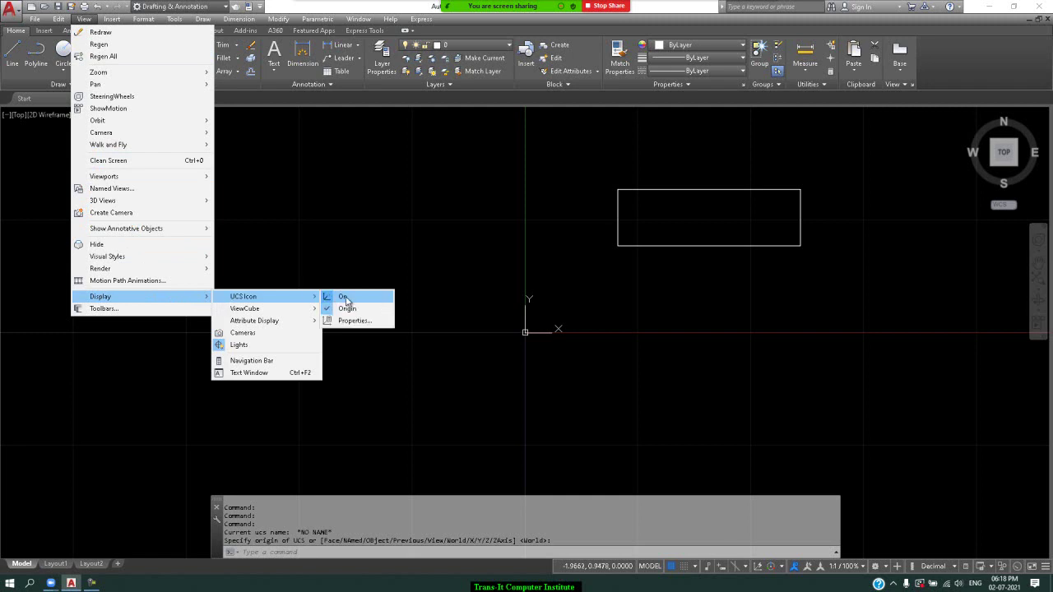
click(345, 297)
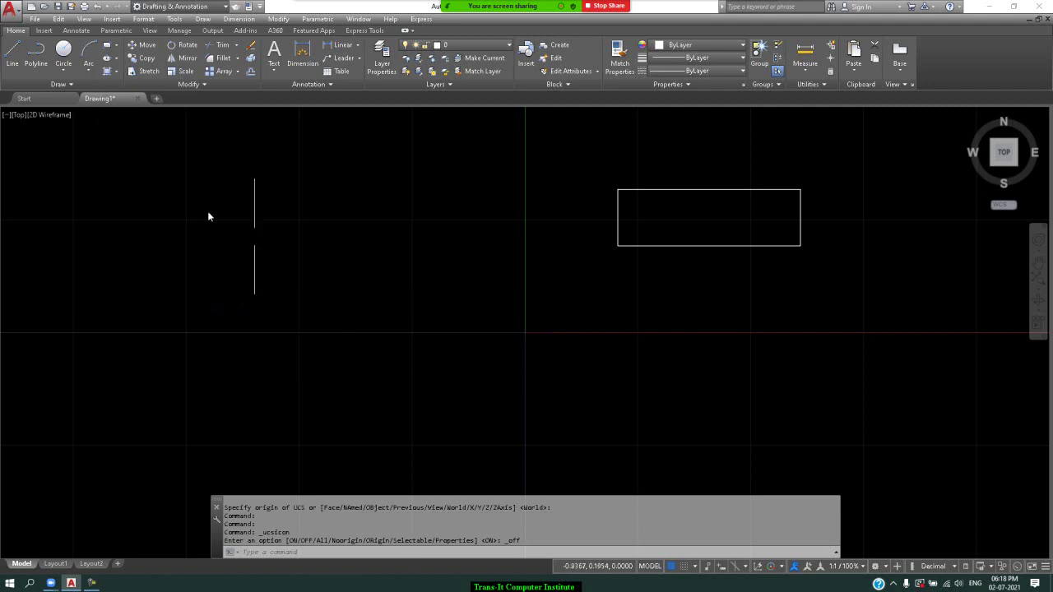
click(85, 19)
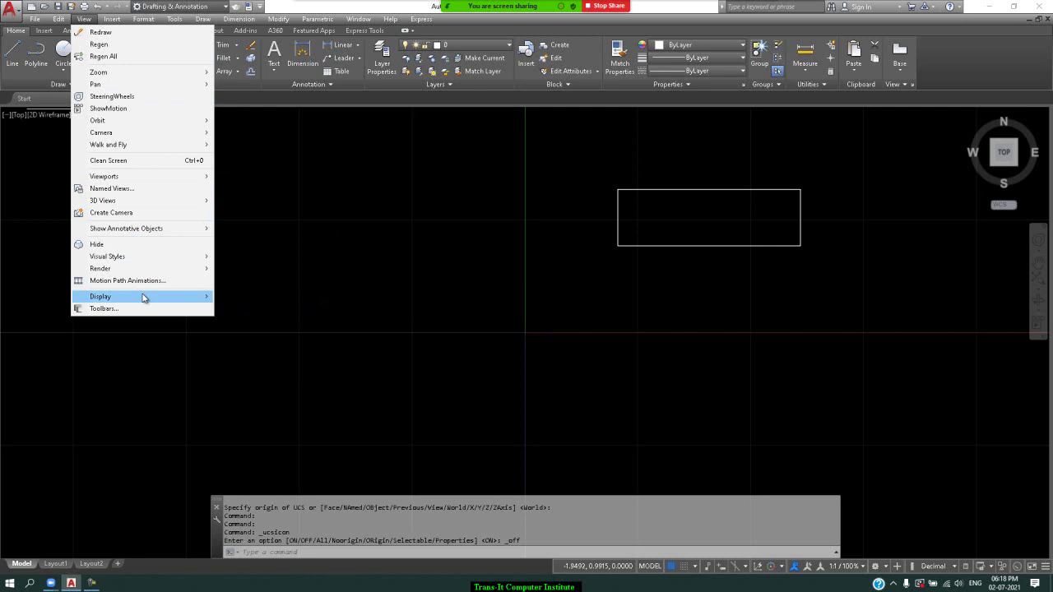
mouse_move(243, 296)
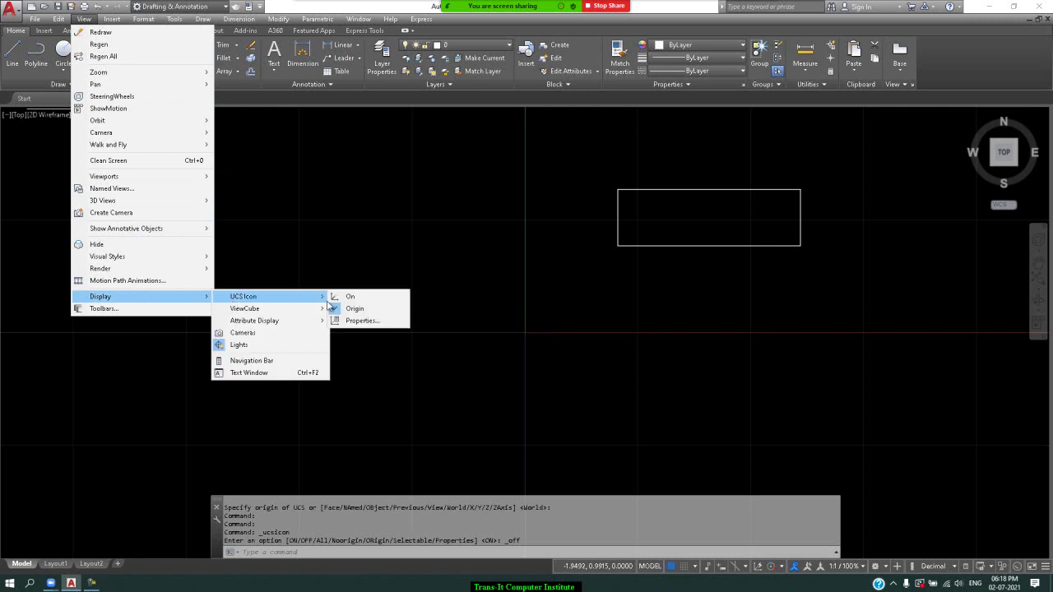
click(349, 298)
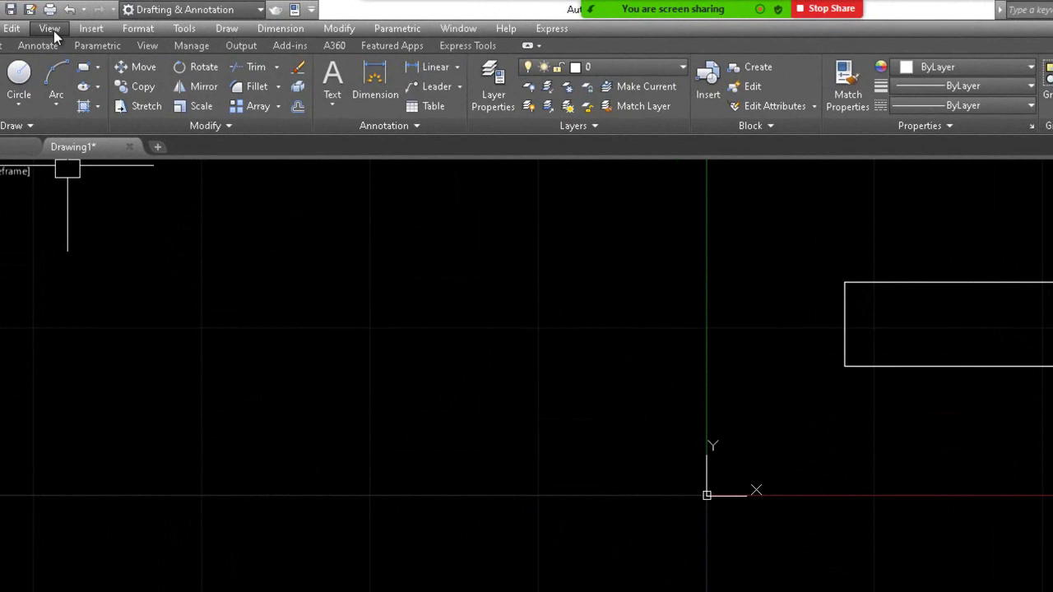
click(75, 22)
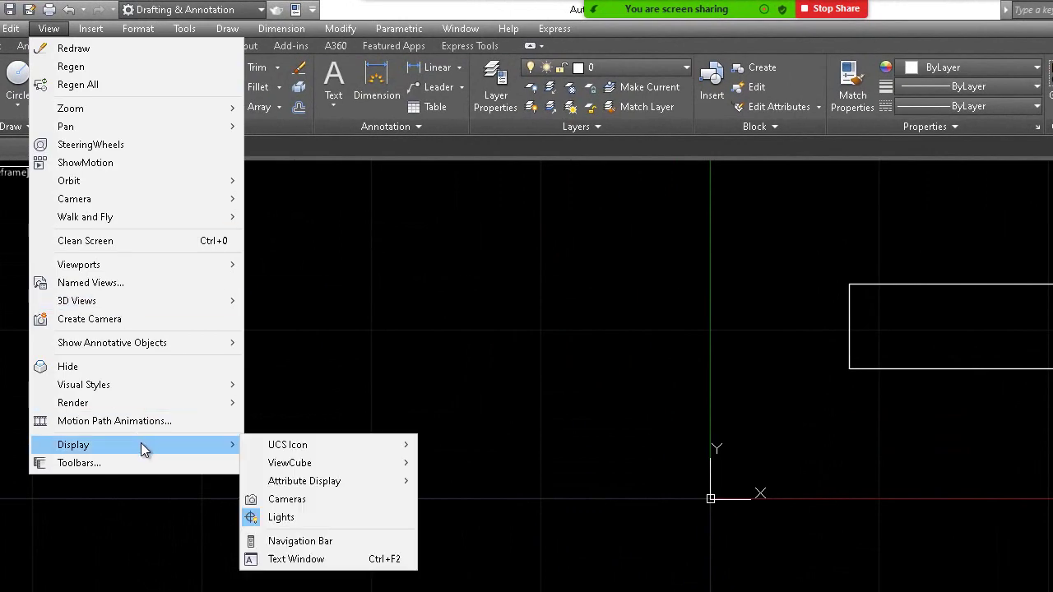
mouse_move(287, 444)
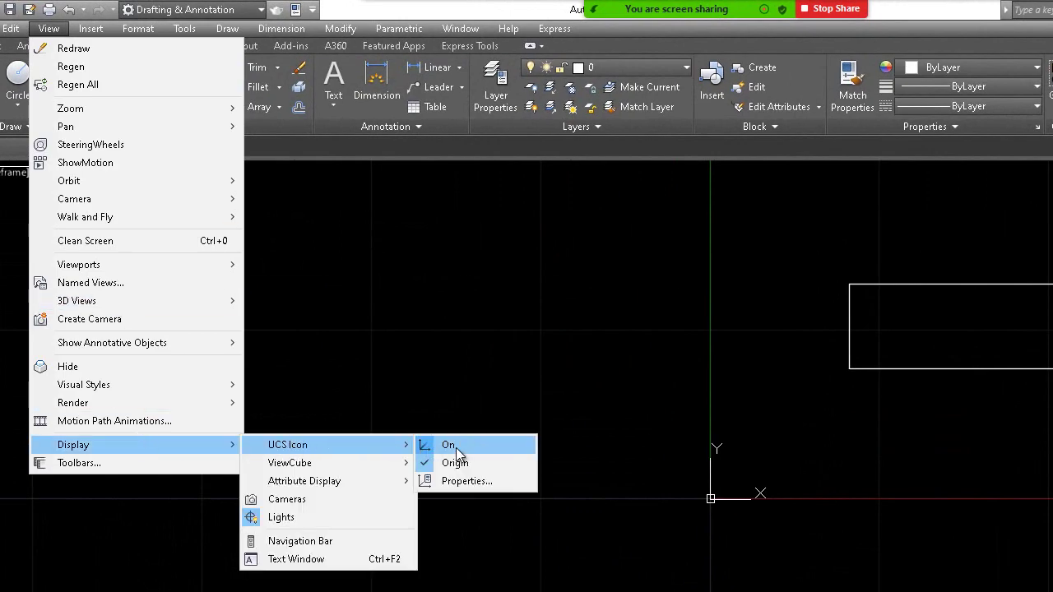
click(461, 463)
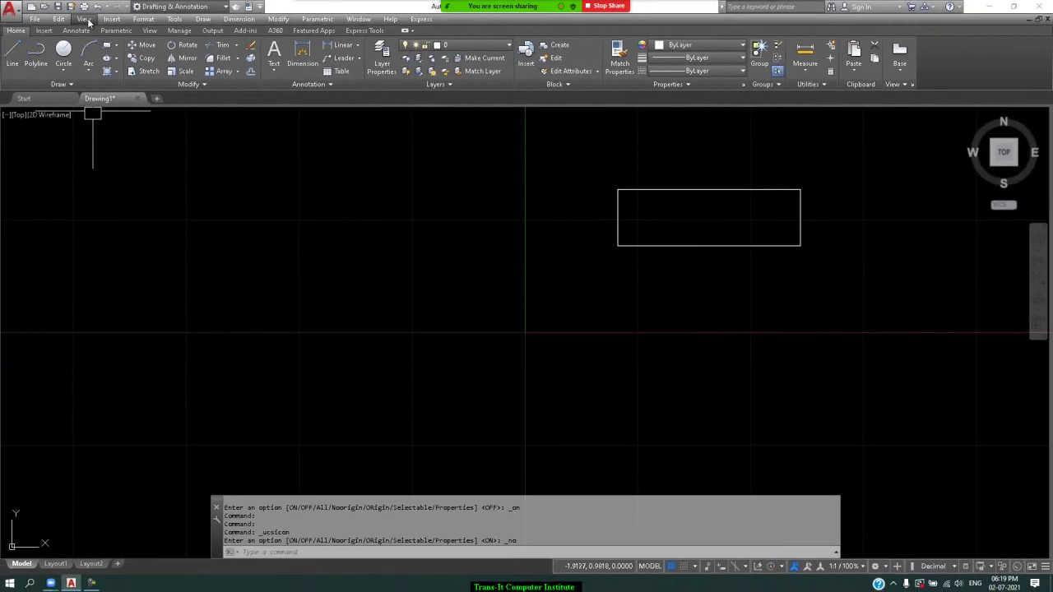
click(84, 19)
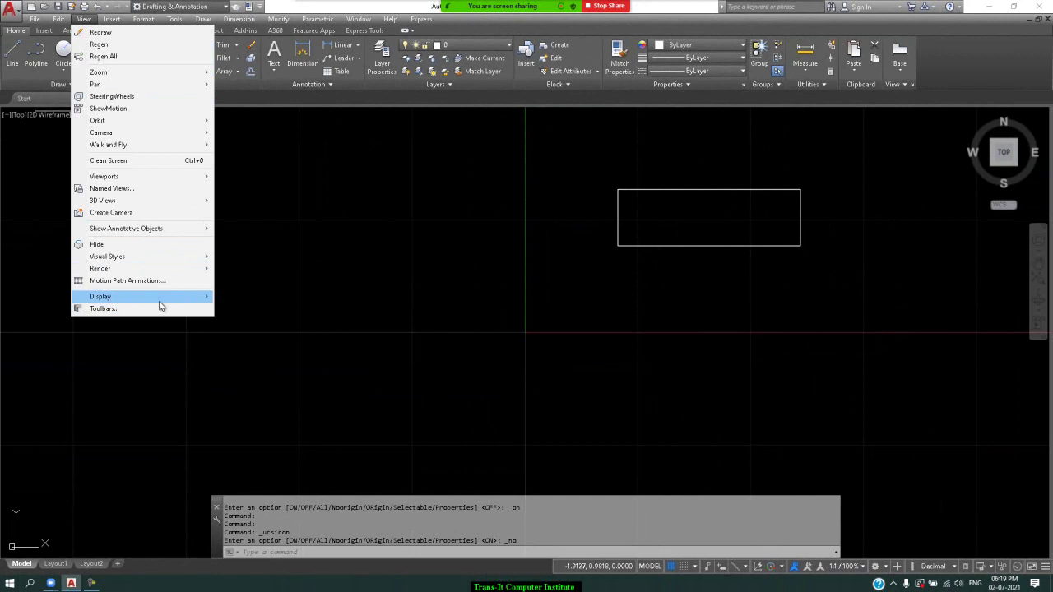
mouse_move(100, 296)
mouse_move(244, 297)
click(345, 309)
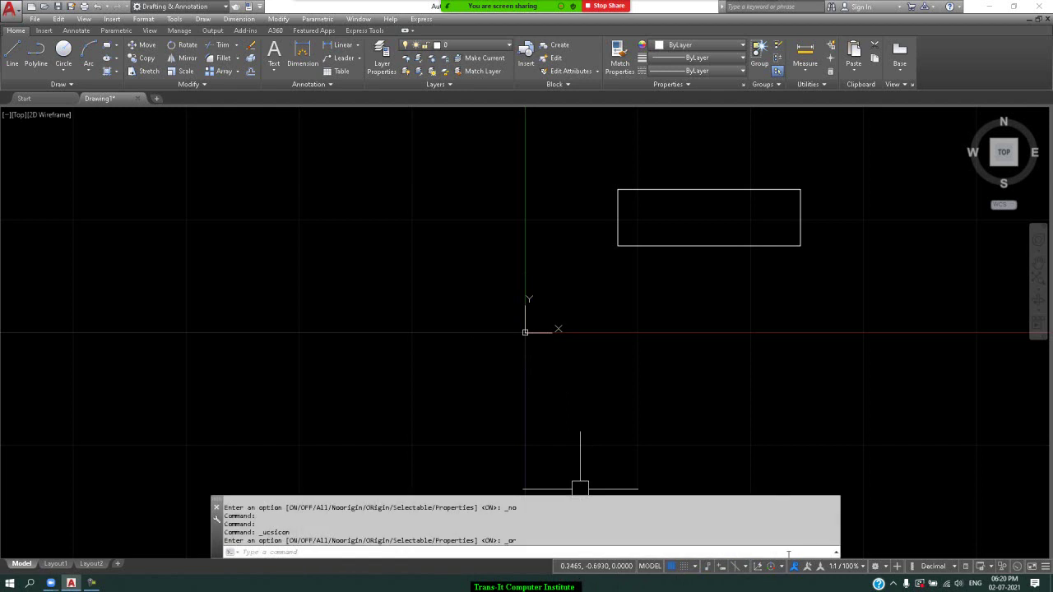
Step: Add Ortho Mode to the status bar while keeping the Coordinates readout displayed
click(1045, 567)
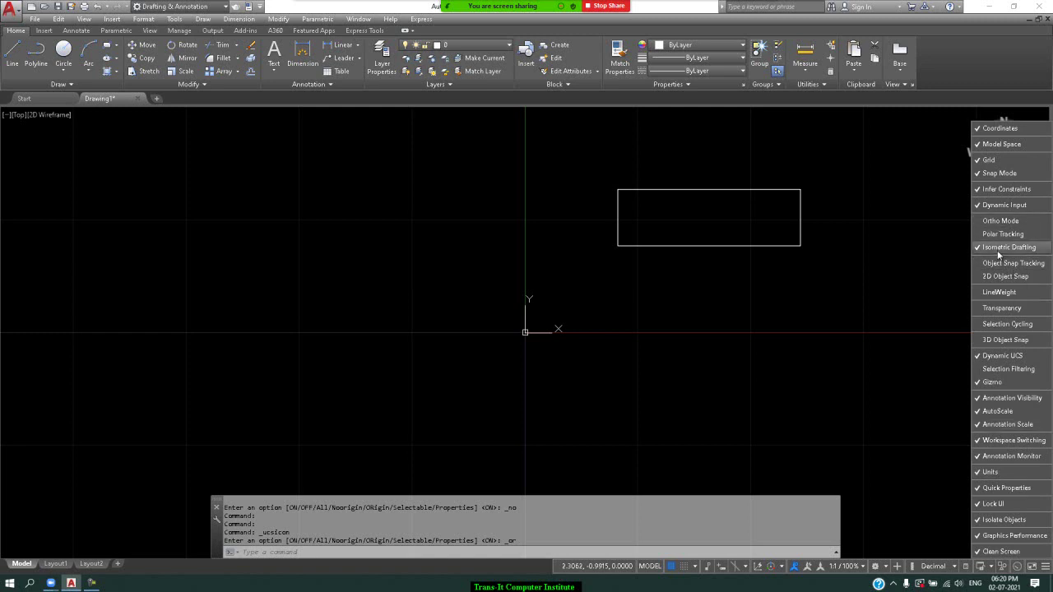
click(1005, 128)
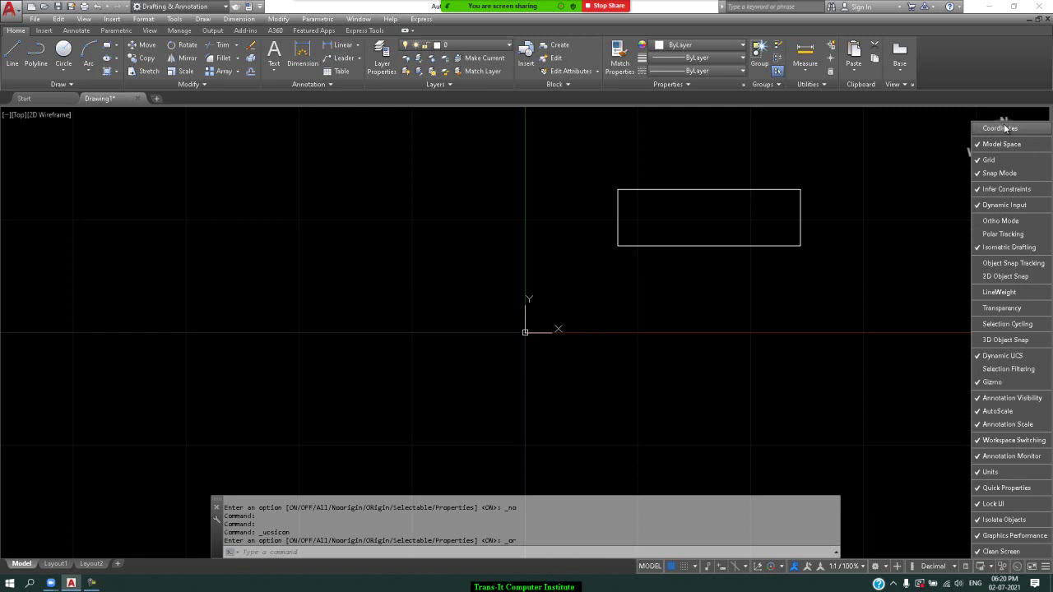
click(1006, 129)
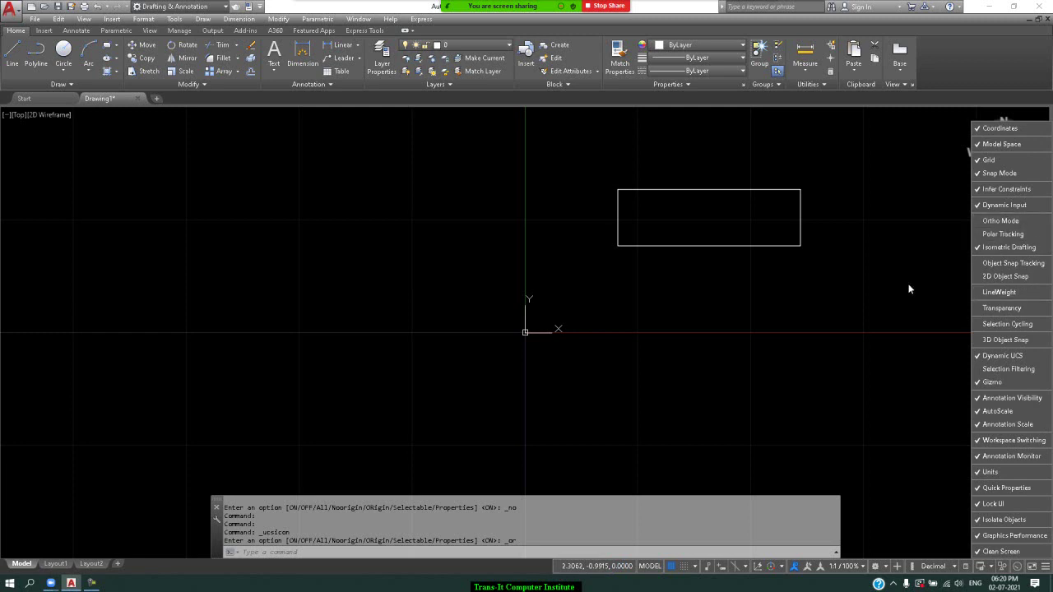
click(1018, 223)
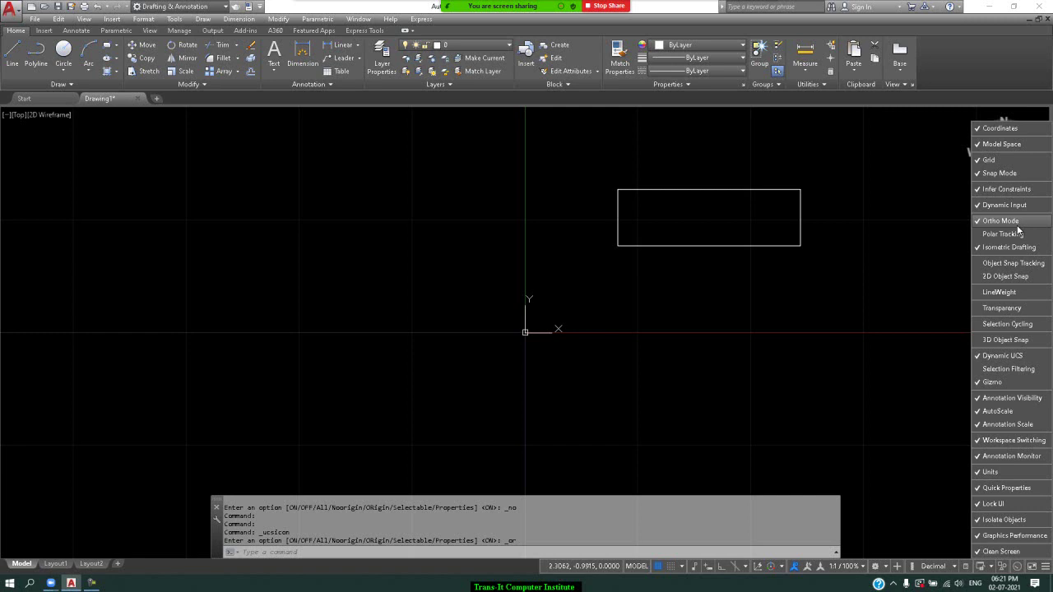
click(849, 276)
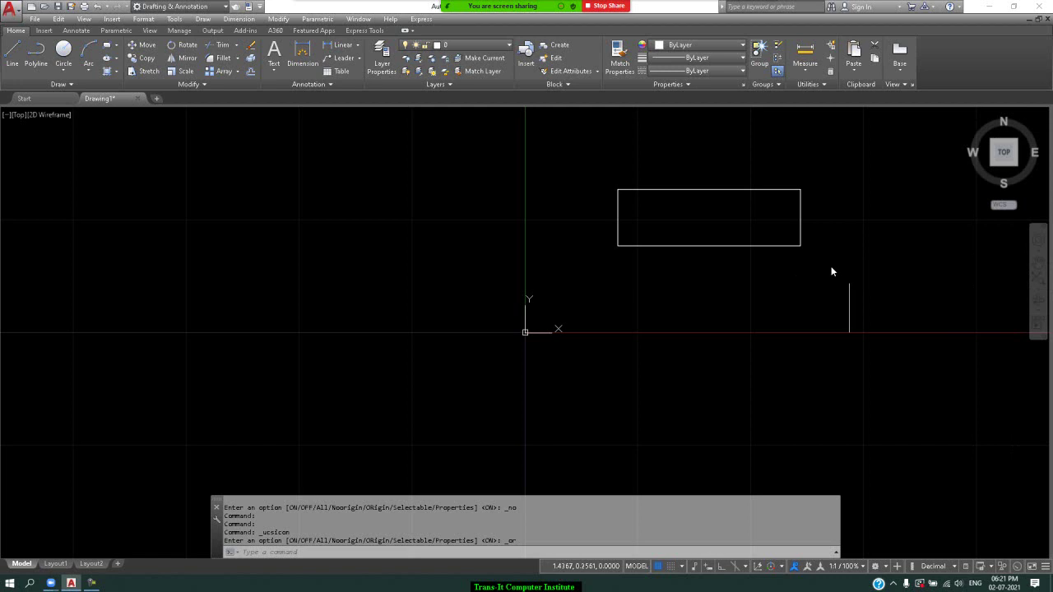
Step: Hide the menu bar, then turn it back on from the Quick Access Toolbar list
click(262, 6)
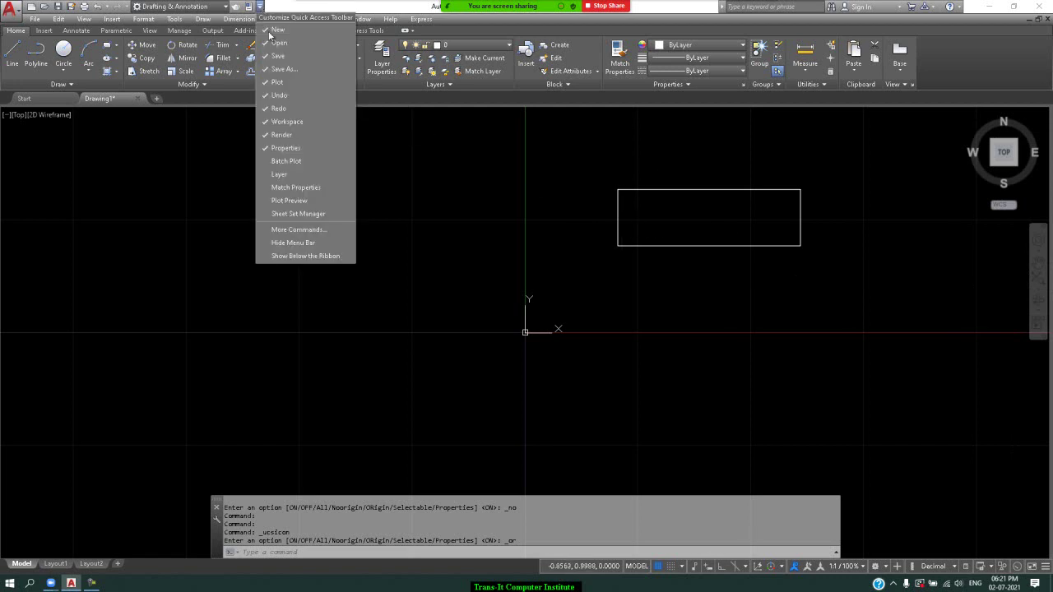
click(311, 243)
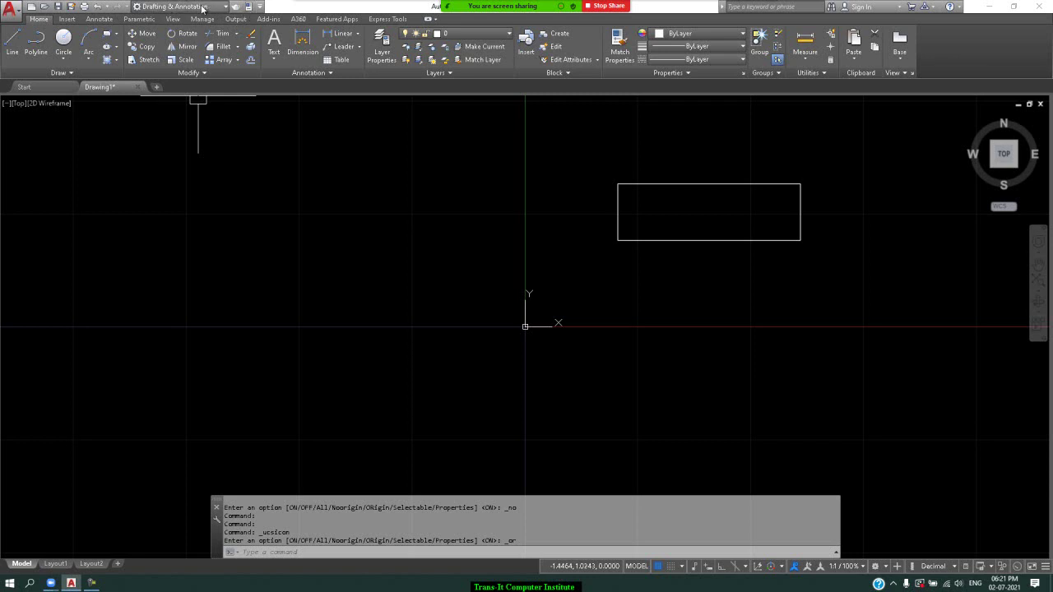
click(260, 7)
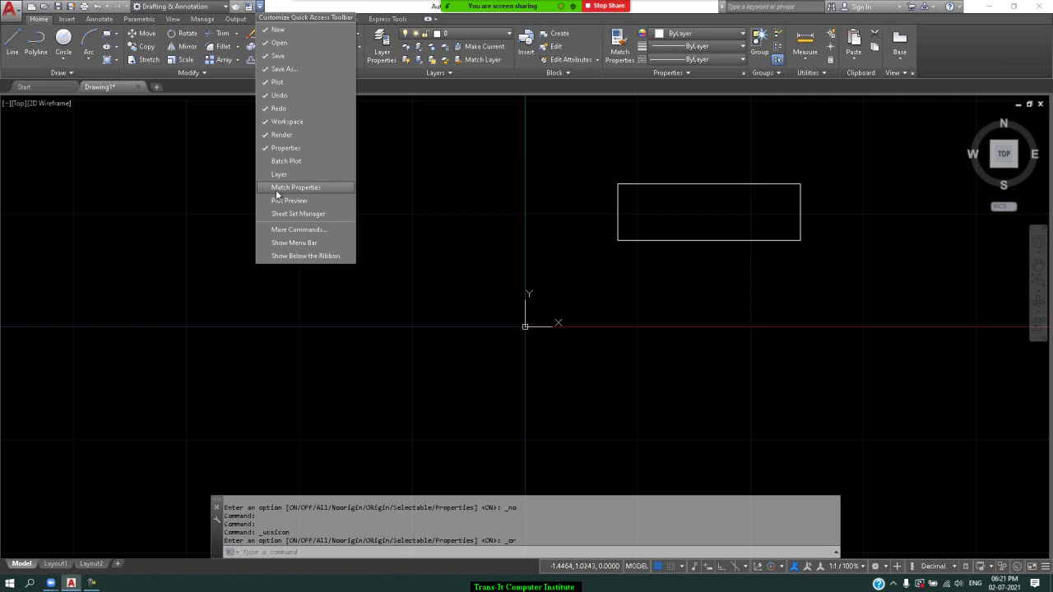
click(292, 244)
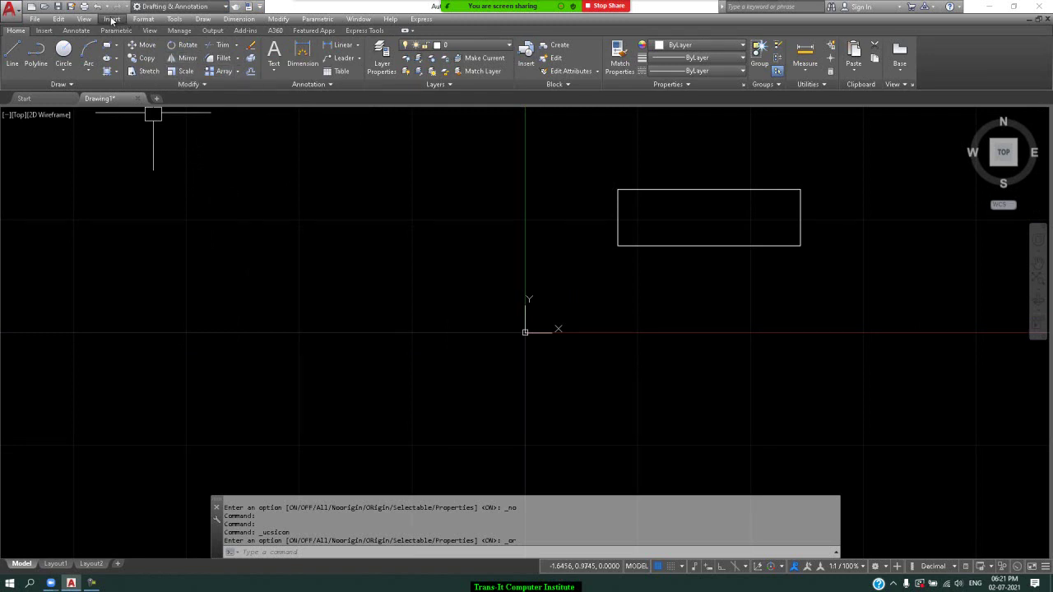
click(208, 22)
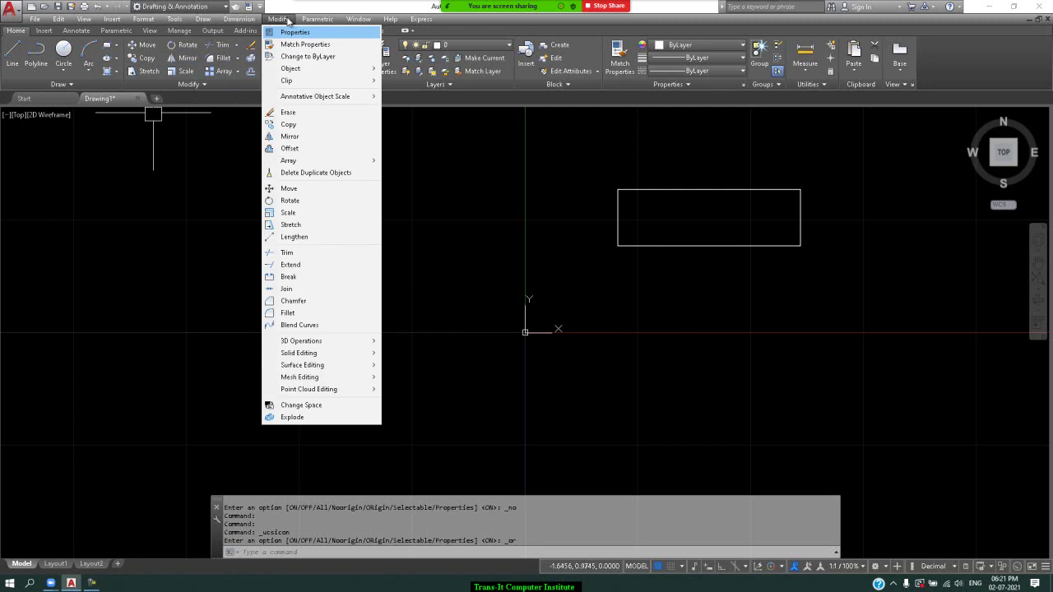
mouse_move(238, 19)
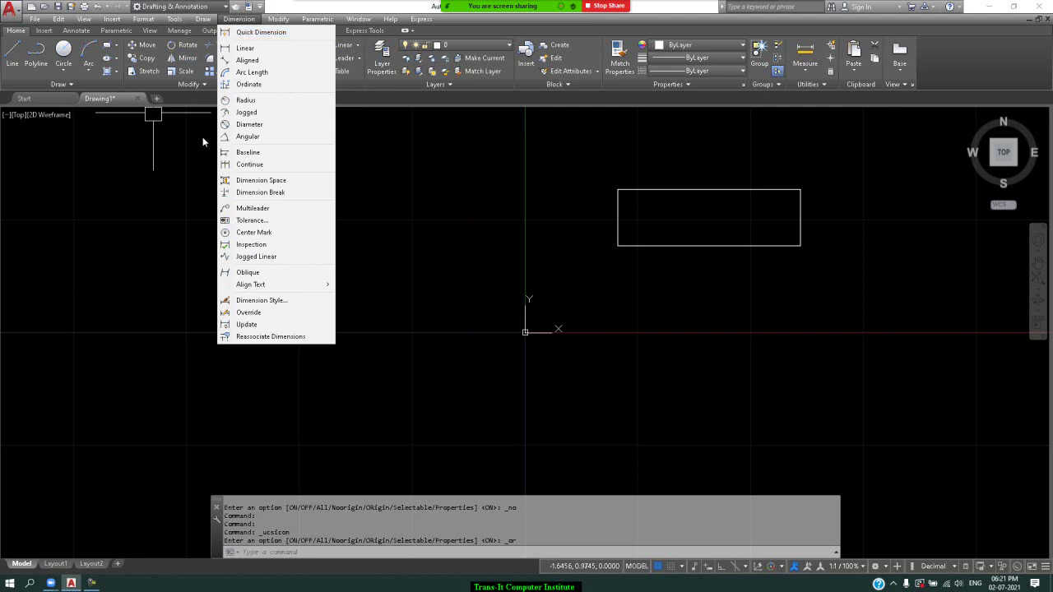
click(165, 160)
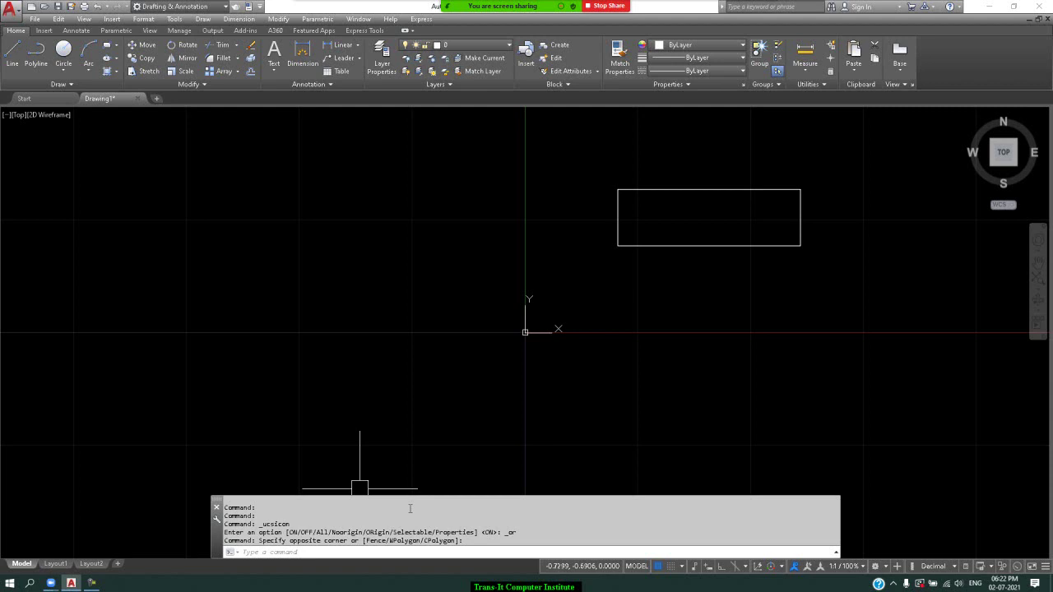
key(F2)
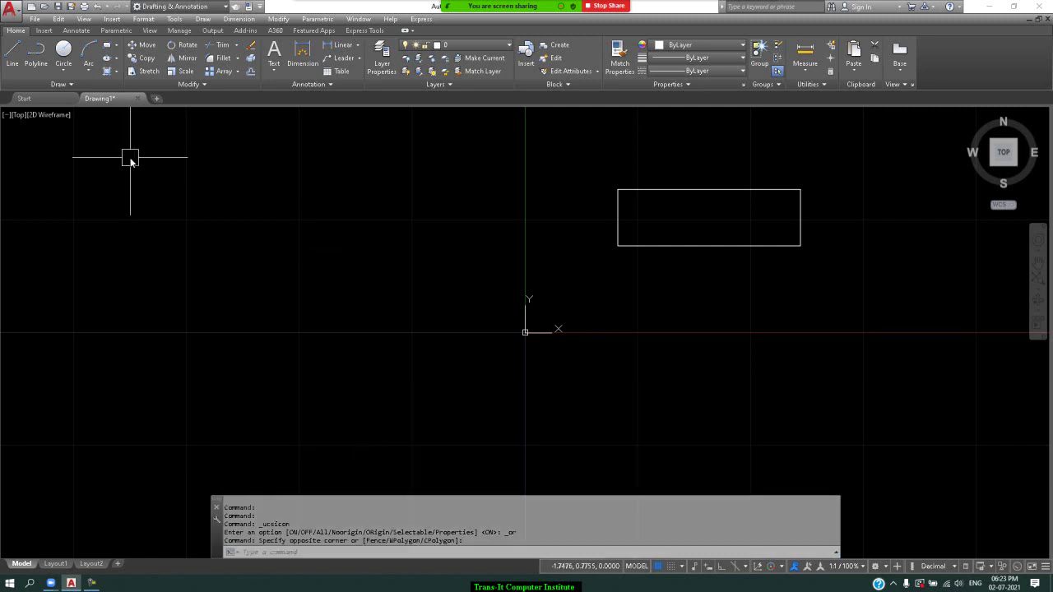
click(90, 20)
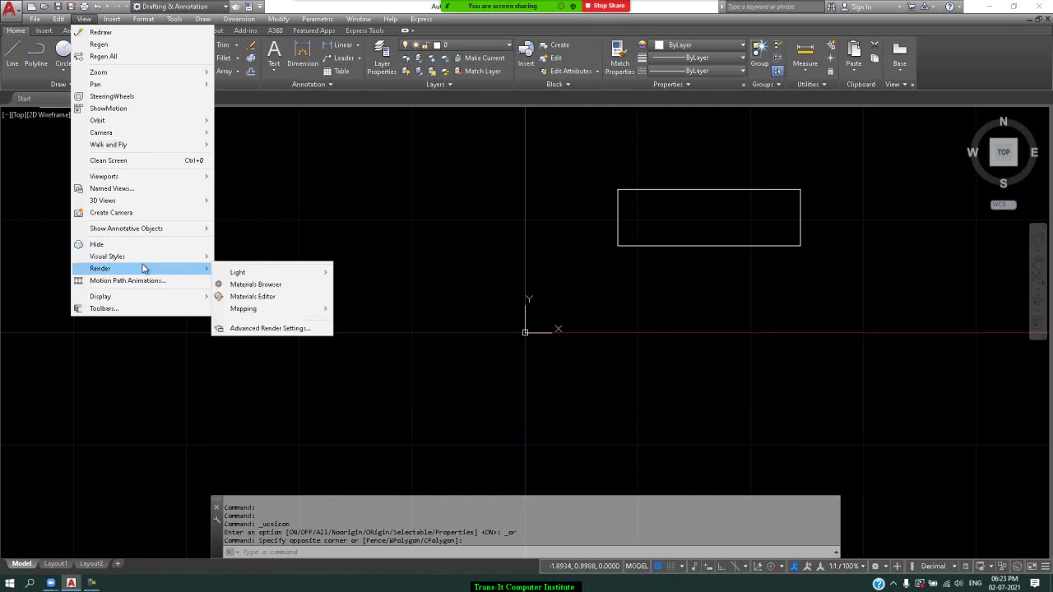
mouse_move(140, 296)
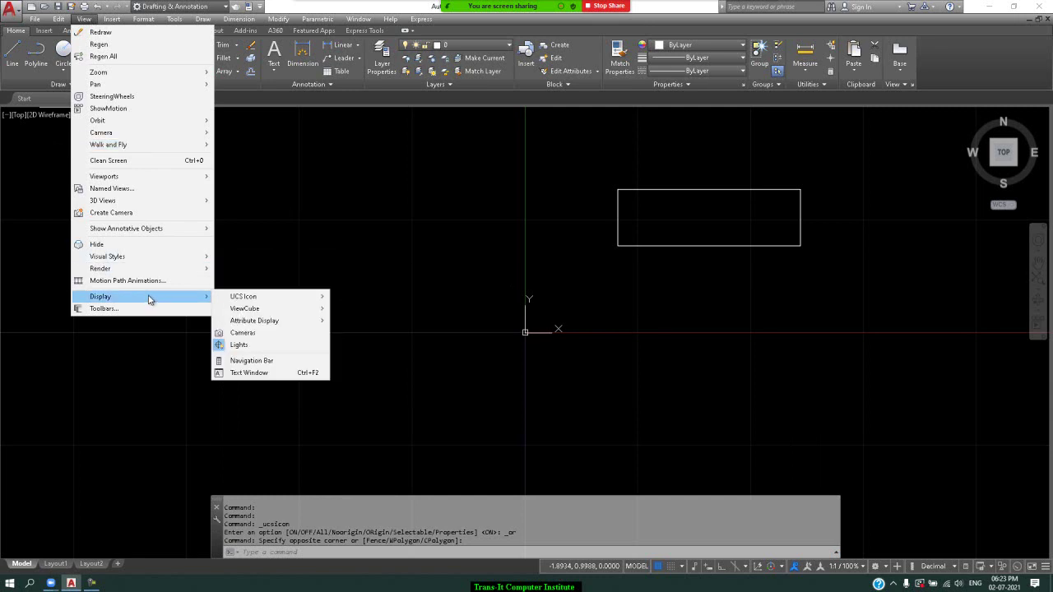
click(273, 380)
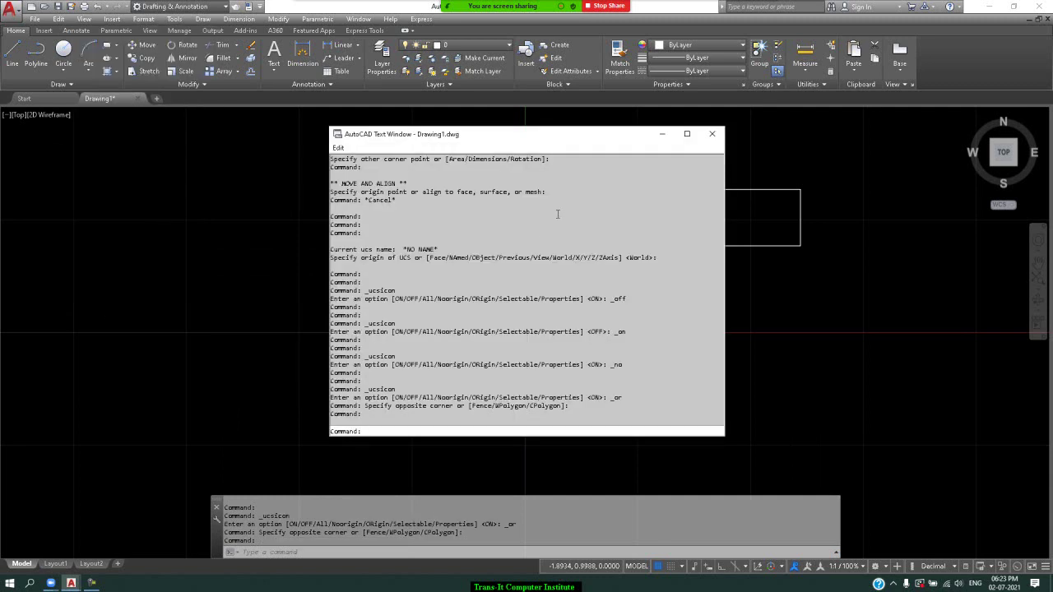
click(713, 134)
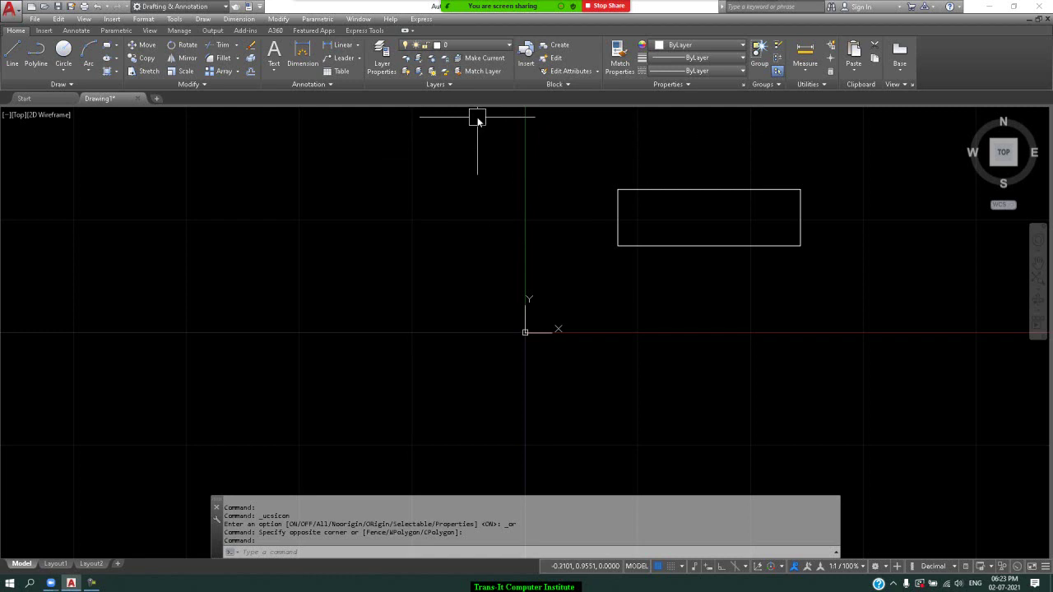
Step: Open Help with F1, enlarge its window, and search 'line' to read About Lines
key(F1)
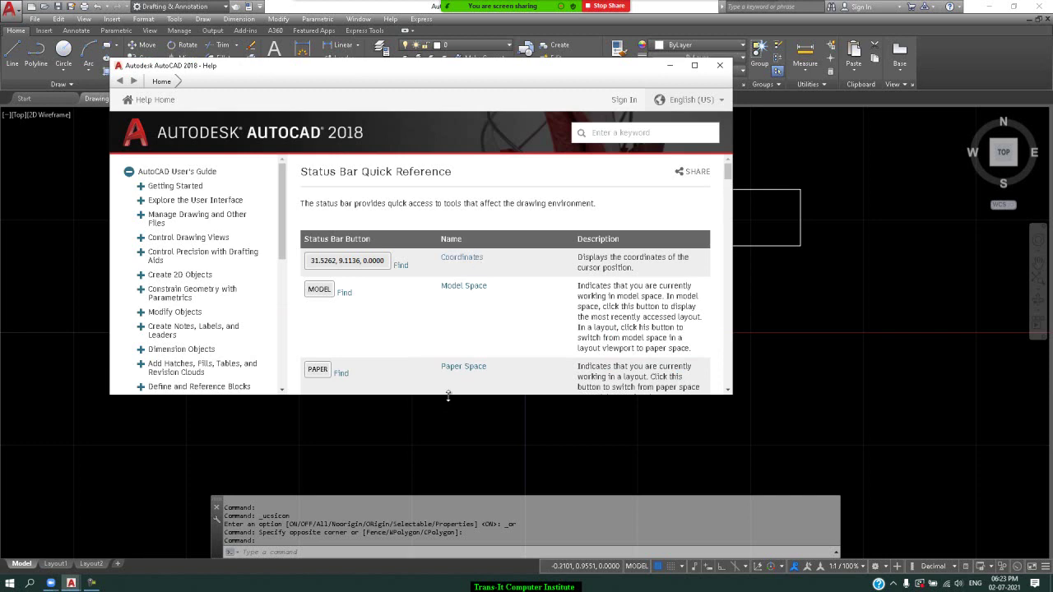
drag(448, 396, 453, 469)
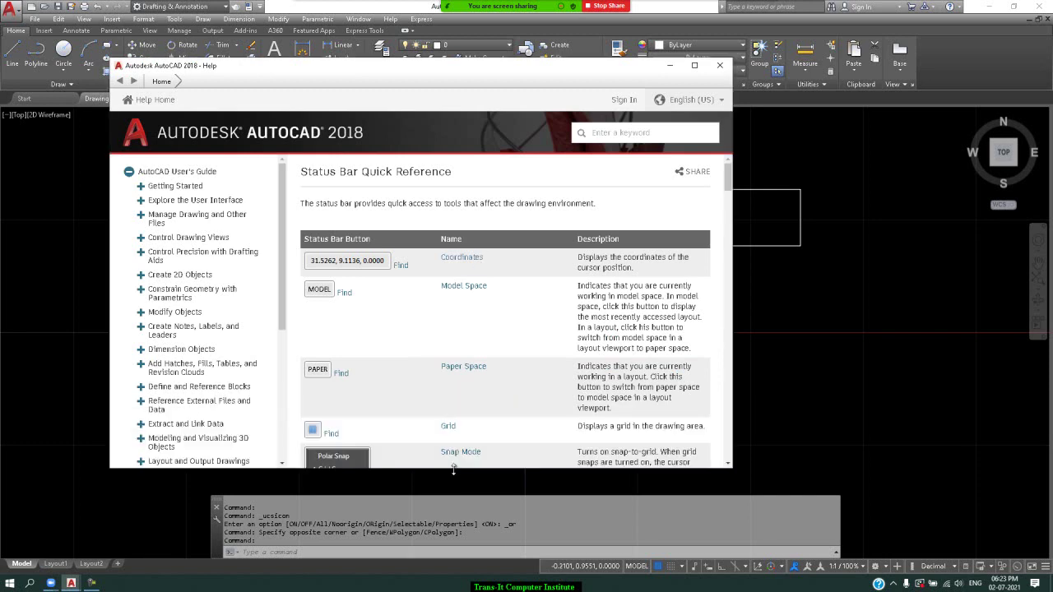
click(634, 137)
text(line)
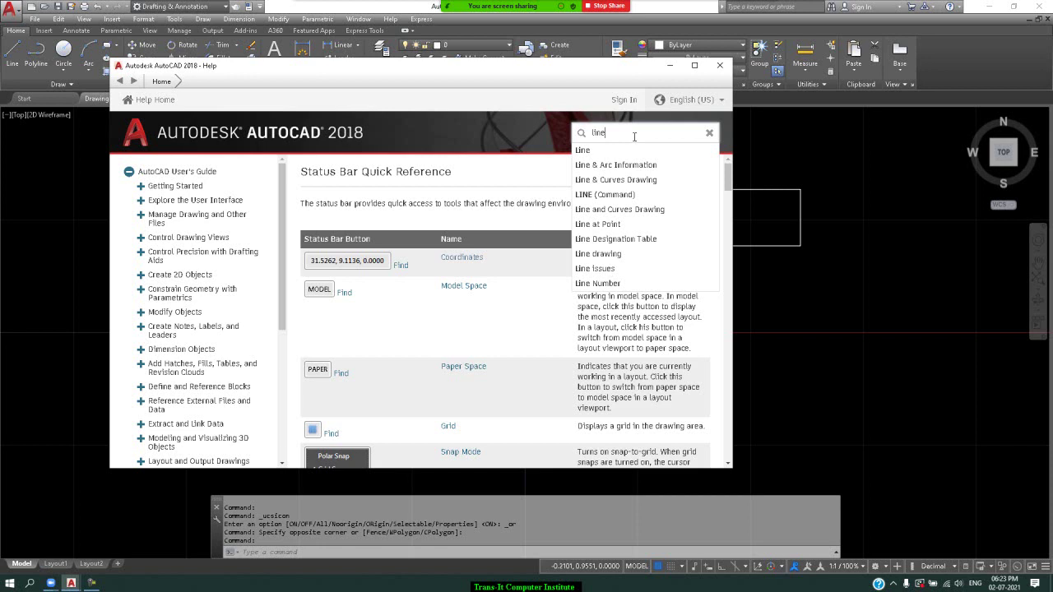
key(Return)
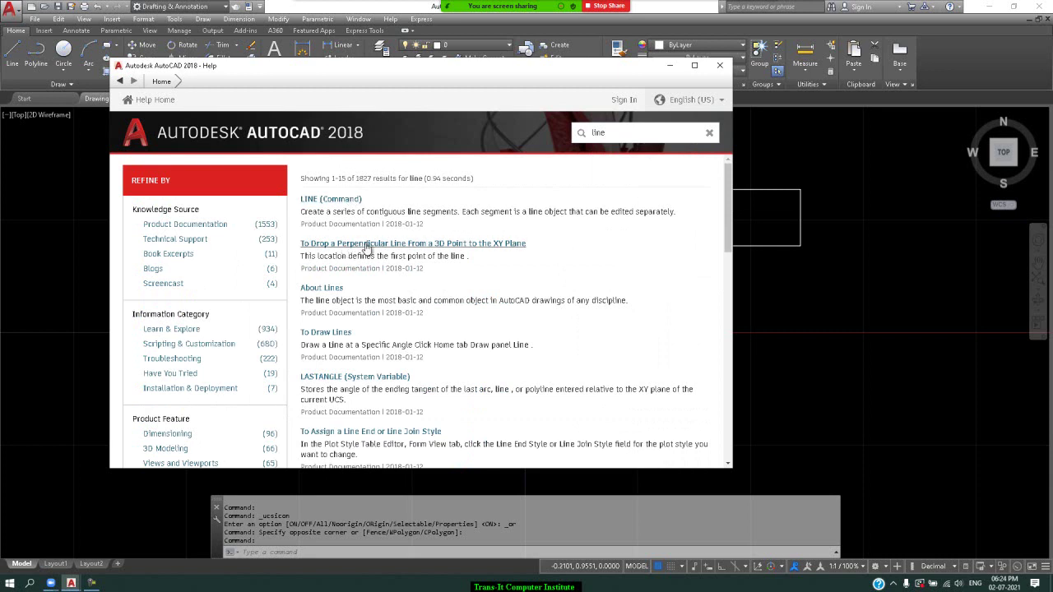
click(321, 288)
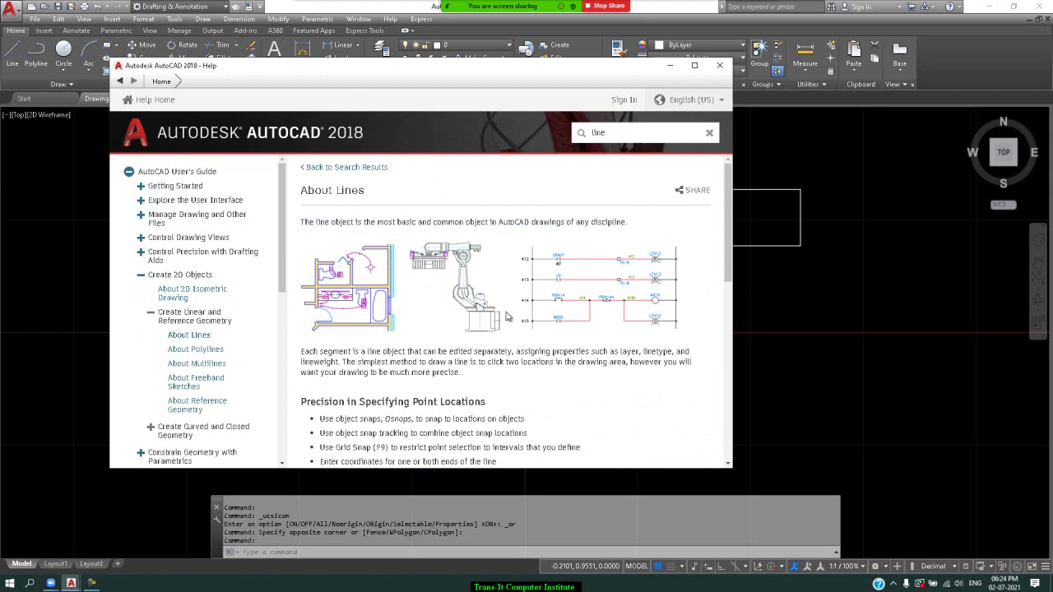
click(728, 247)
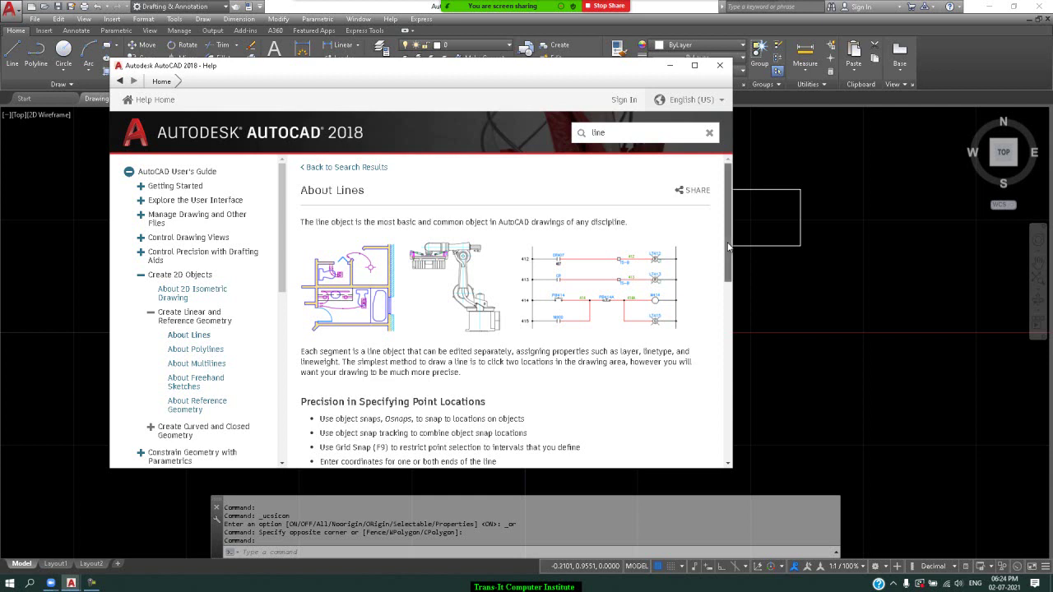
drag(729, 247, 717, 195)
Step: Search Help for 'circle' and open the CIRCLE (Command) page
click(610, 136)
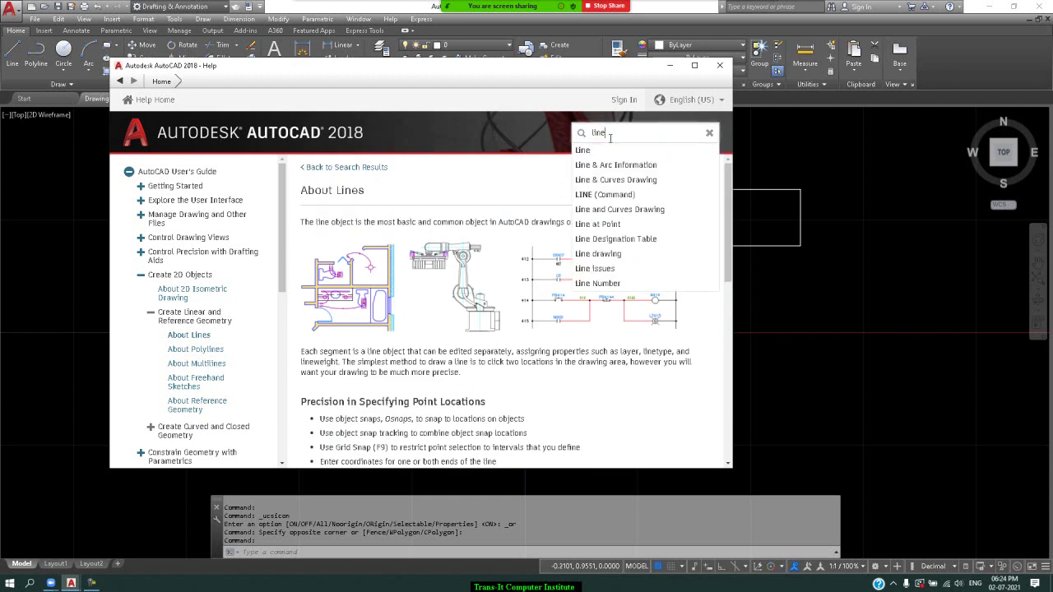
key(BackSpace)
key(BackSpace)
key(BackSpace)
key(BackSpace)
text(circ)
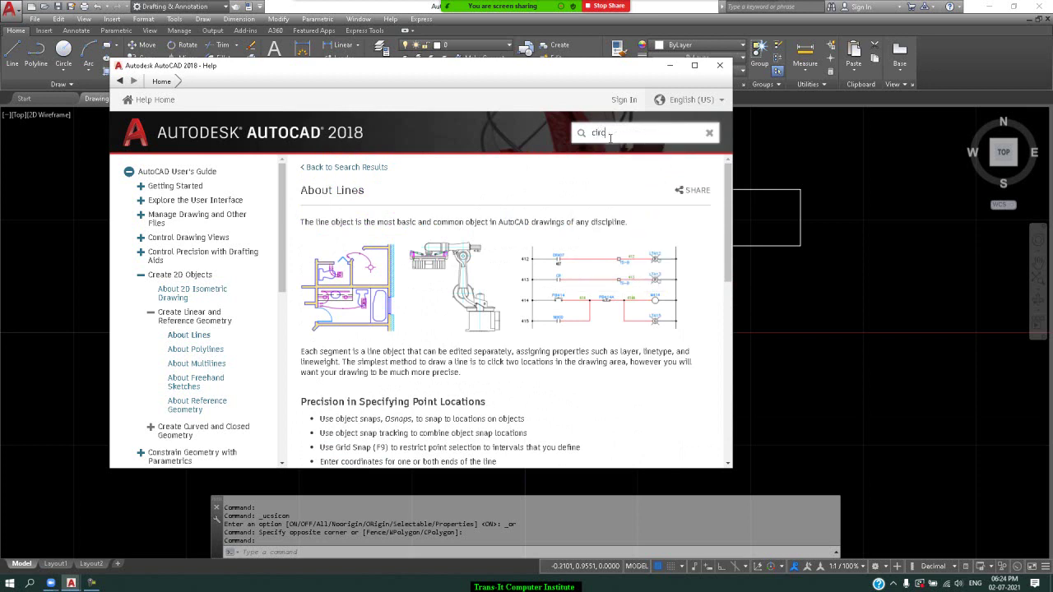
text(le)
key(Return)
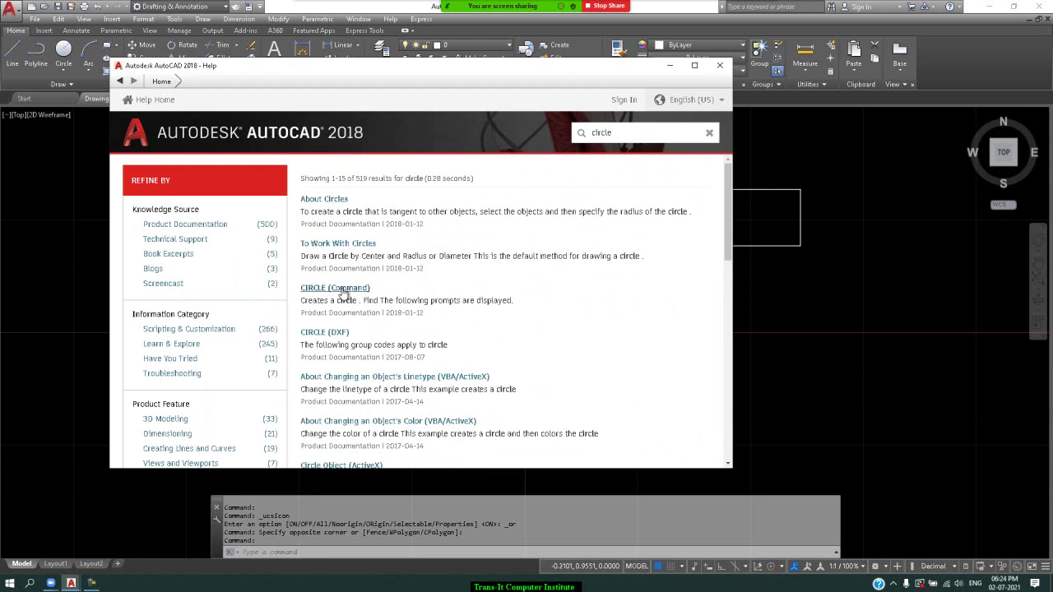
click(344, 290)
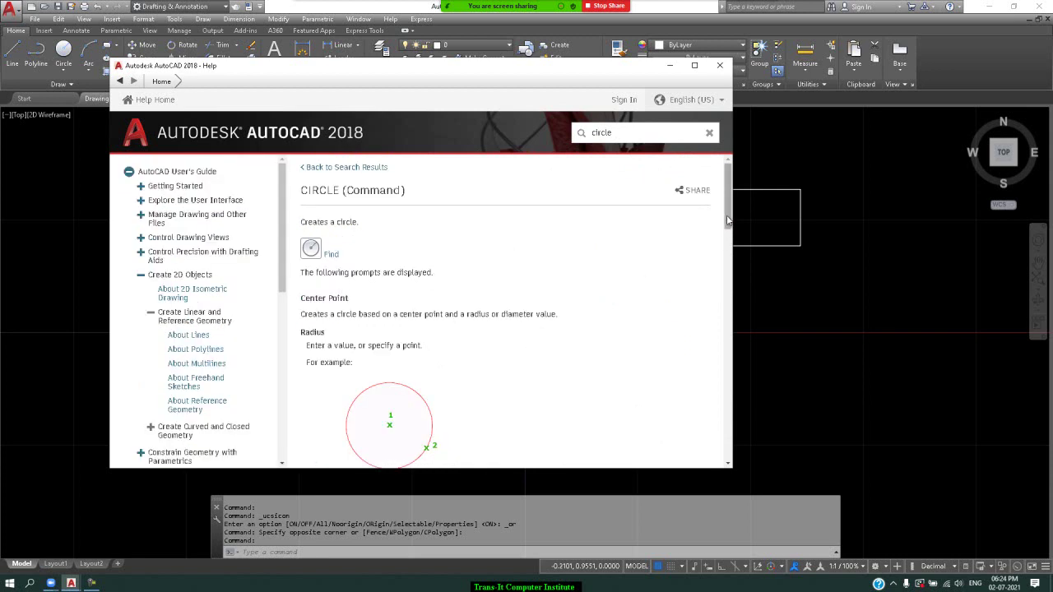
mouse_move(727, 219)
mouse_down()
mouse_move(709, 394)
mouse_move(705, 271)
mouse_move(718, 190)
mouse_up()
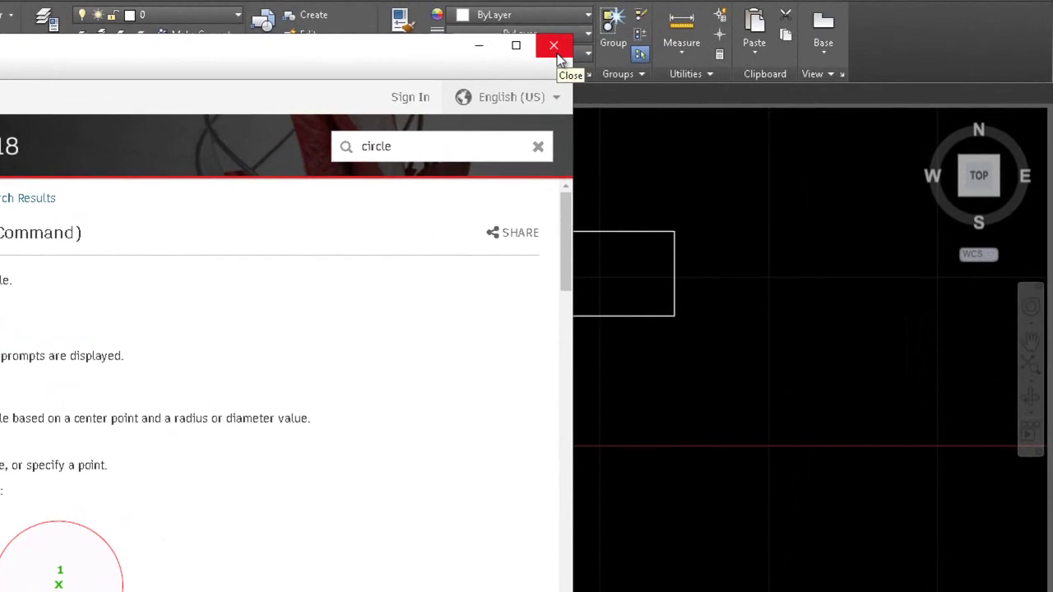
Step: Close Help, then select the rectangle and deselect it with Esc
click(721, 69)
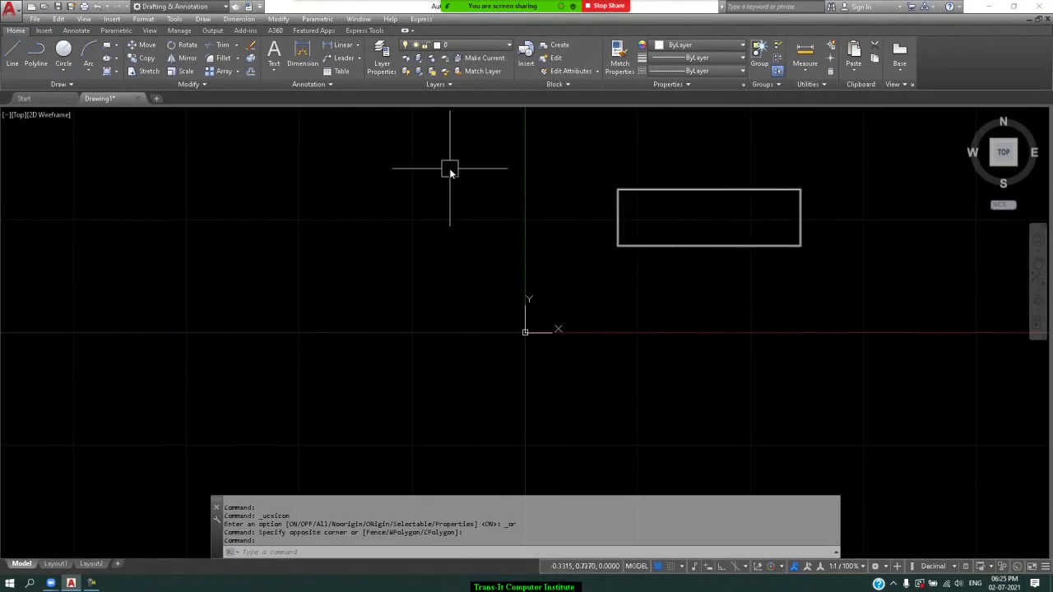
click(680, 191)
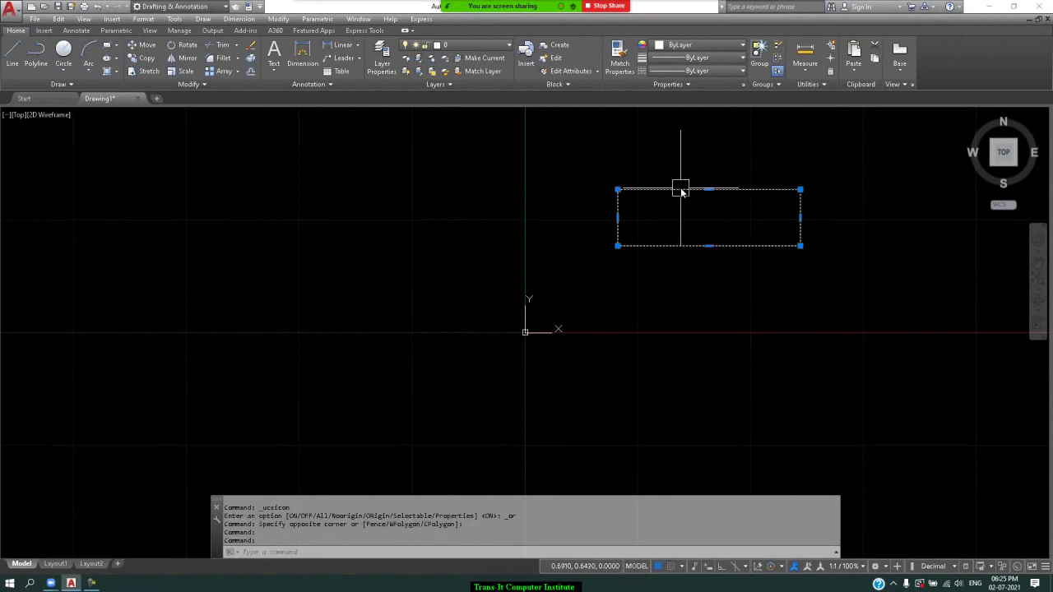
key(Escape)
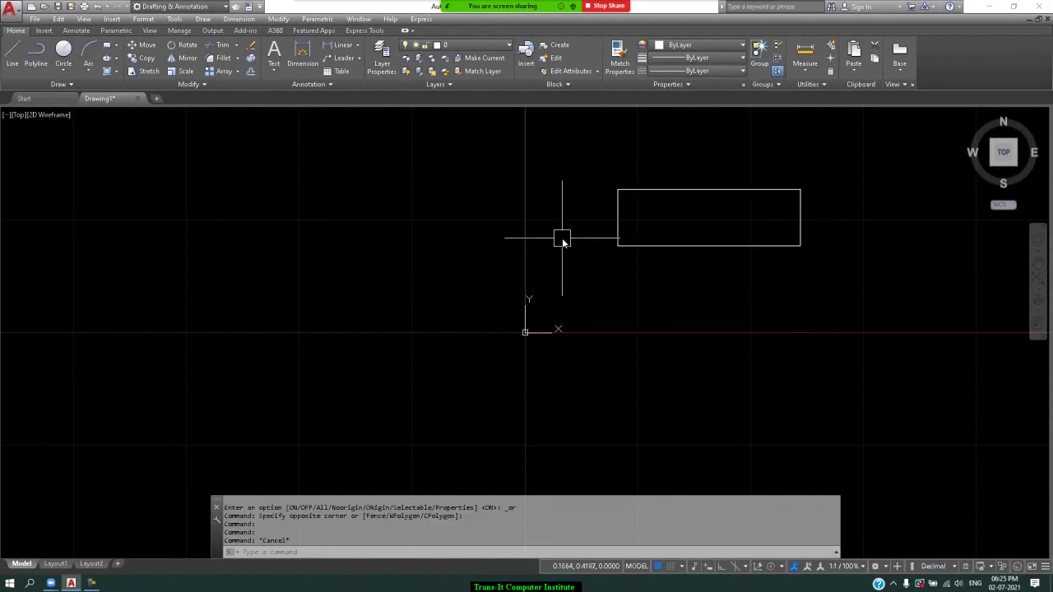
Step: Draw a circle left of the rectangle by picking its centre and radius
click(63, 51)
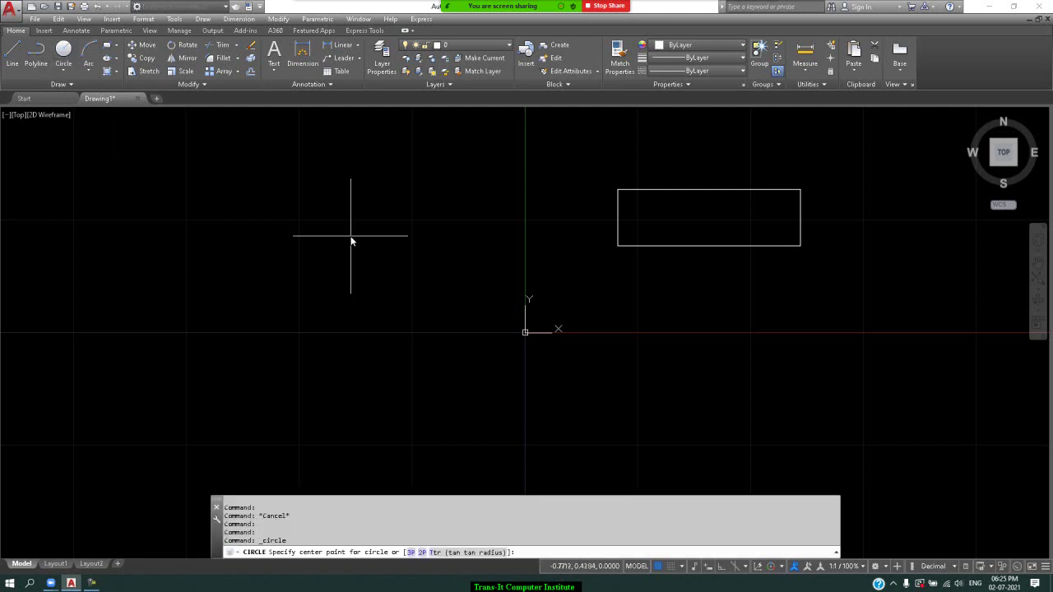
click(351, 237)
click(409, 276)
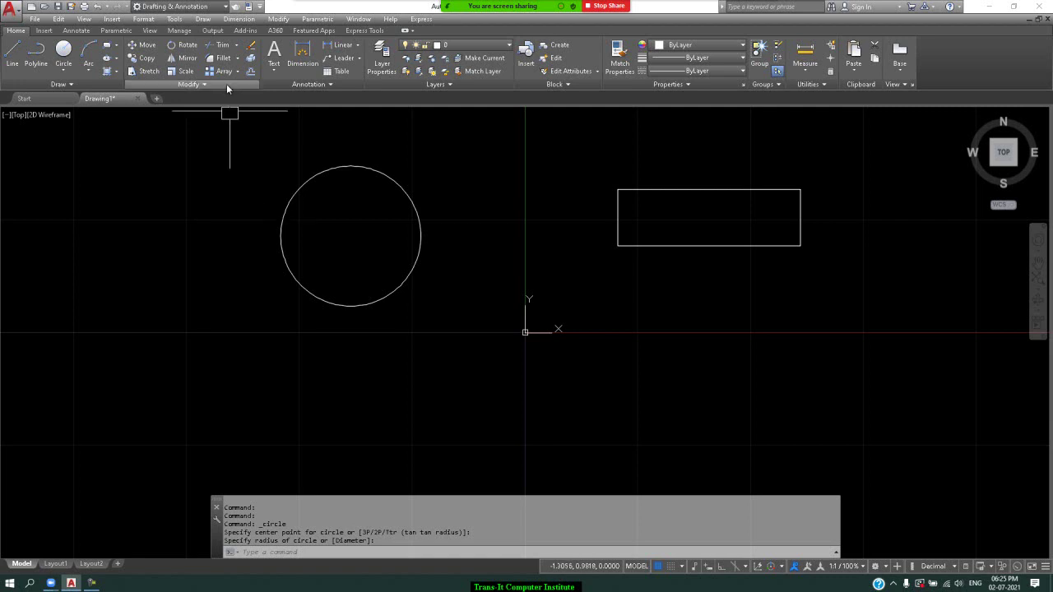
click(174, 19)
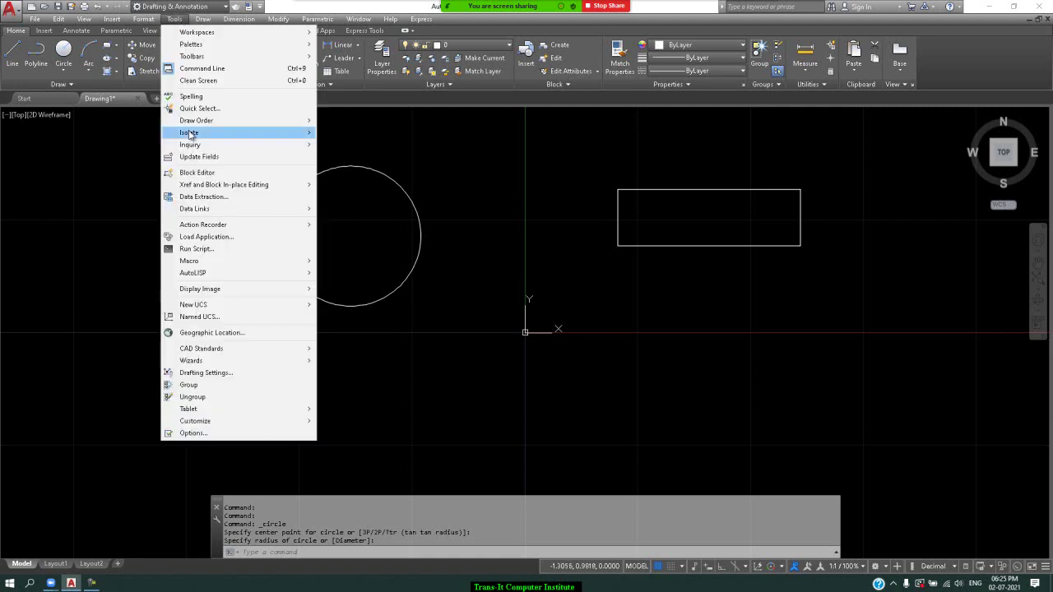
Step: In Options, enlarge the crosshair size to 18, shrink the pickbox size, and apply
click(214, 433)
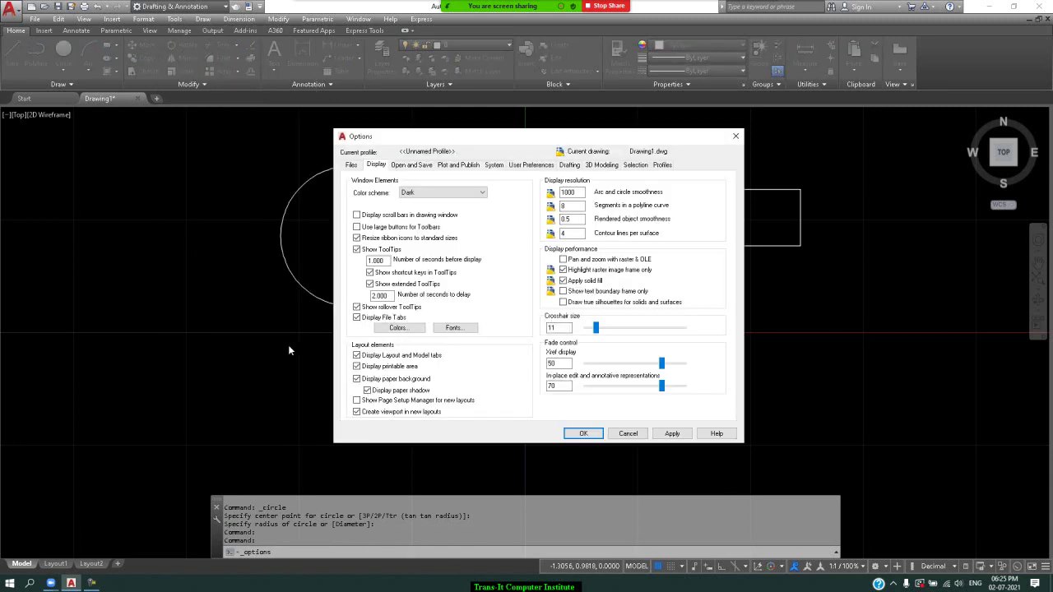
click(596, 330)
drag(596, 330, 603, 330)
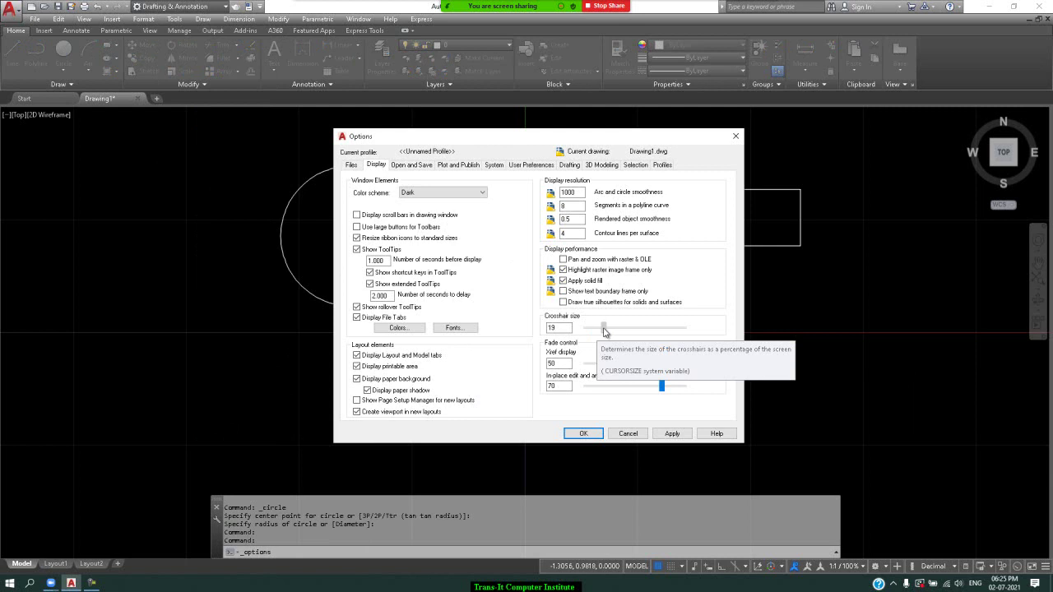
click(642, 166)
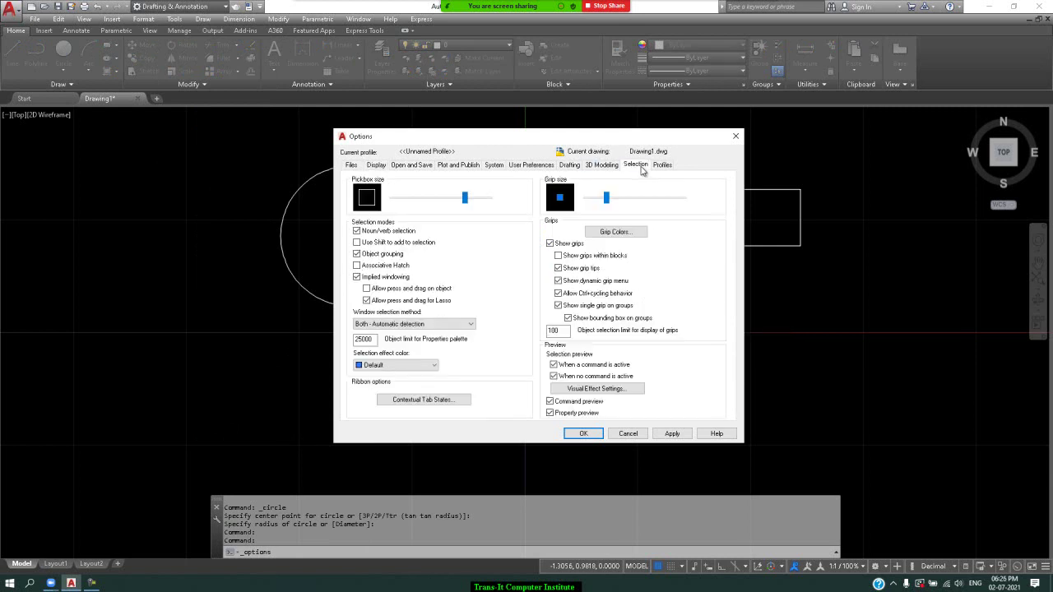
click(466, 201)
drag(466, 201, 436, 199)
click(581, 433)
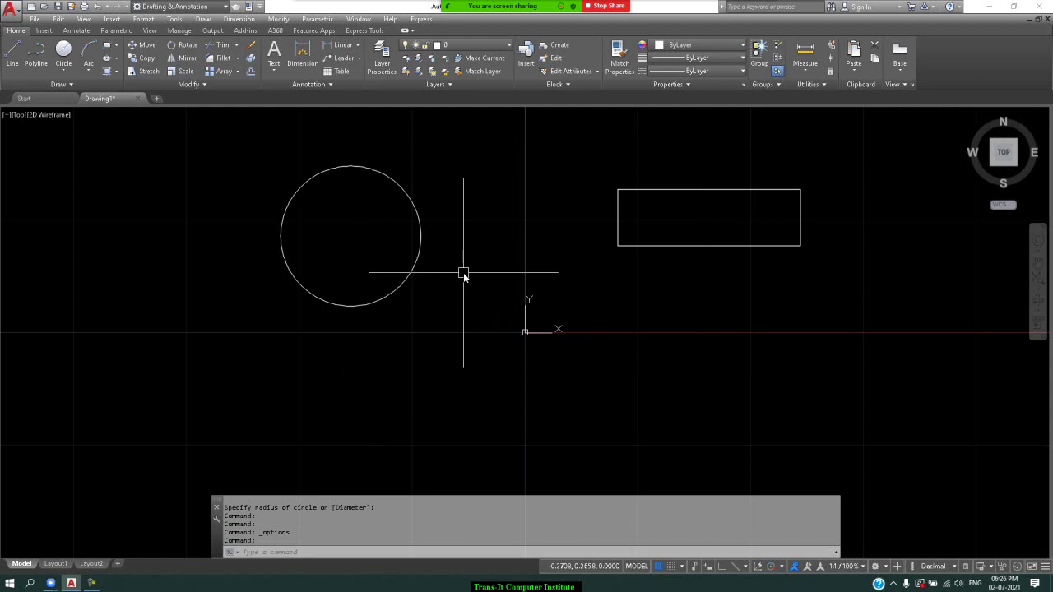
Step: Reopen Options and set the crosshair size to 9 on the Display tab
key(Return)
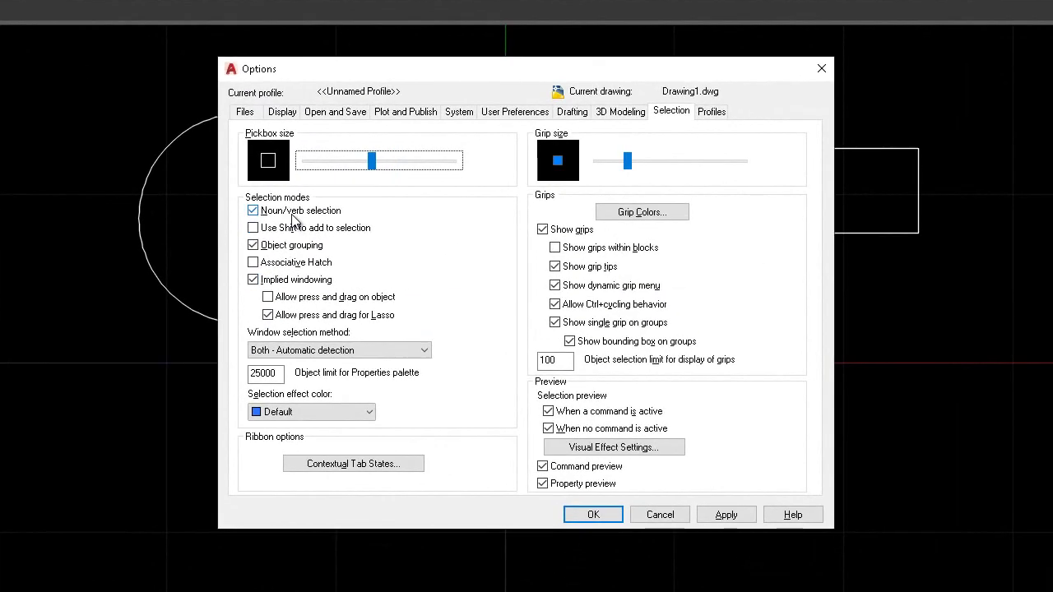
click(282, 112)
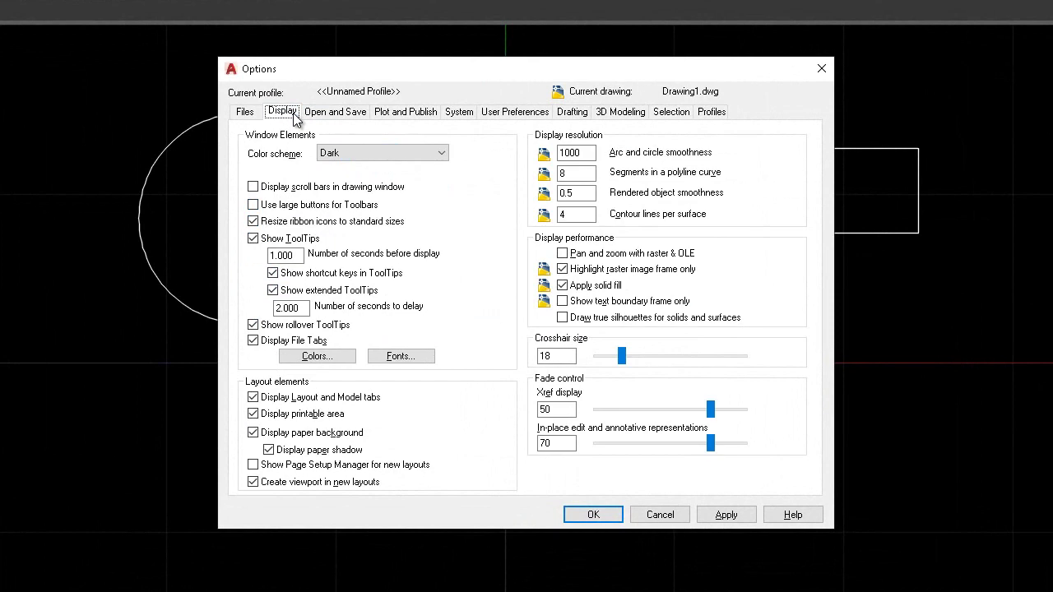
double_click(567, 355)
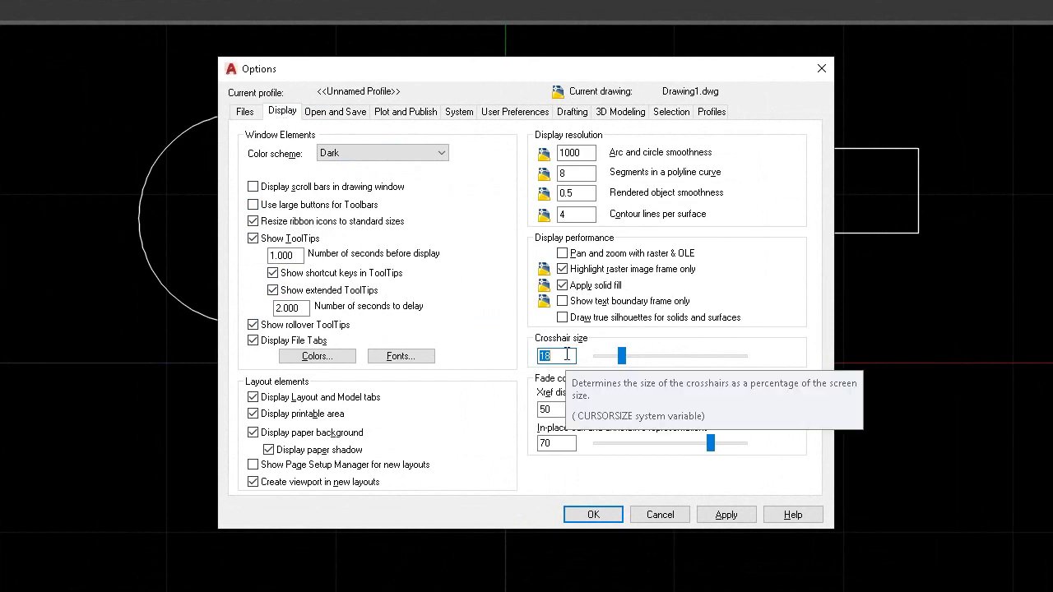
text(9)
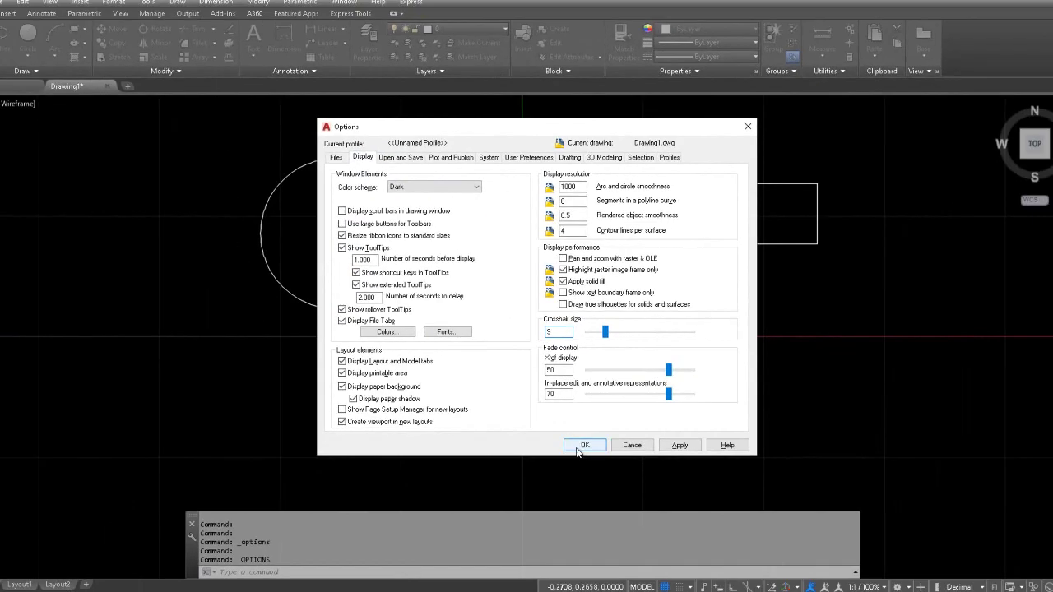
click(576, 443)
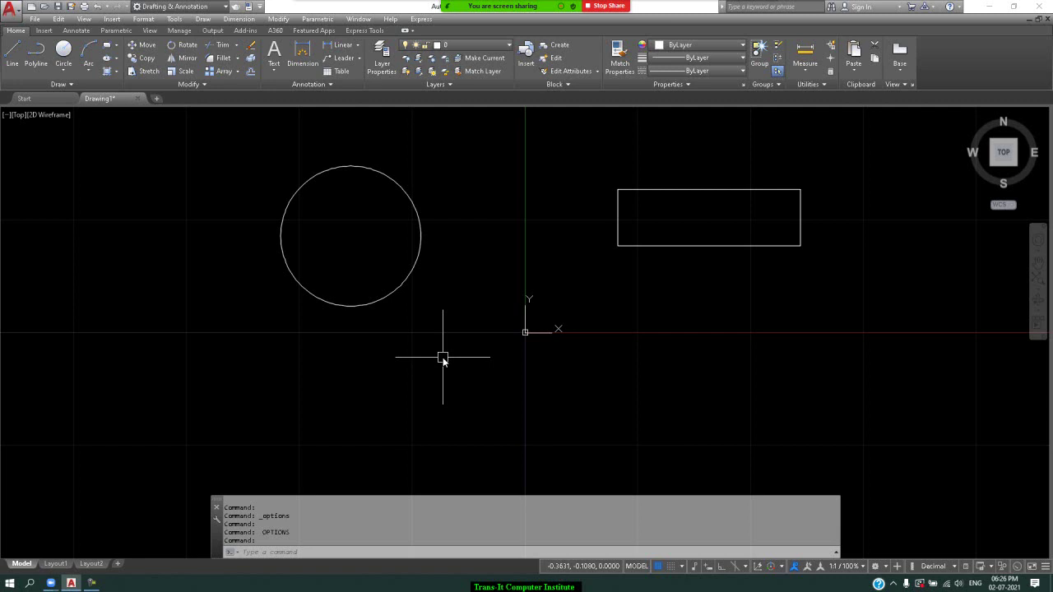
Step: Draw a zigzag line chain from left of the circle, under it, up to a peak and down past the origin
click(11, 64)
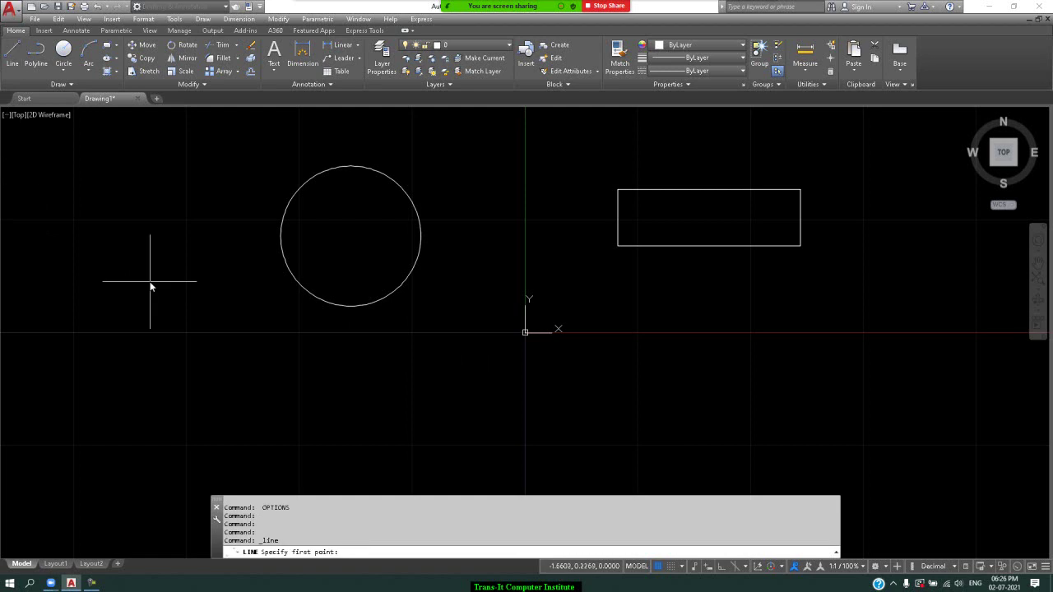
click(150, 281)
click(191, 182)
click(264, 342)
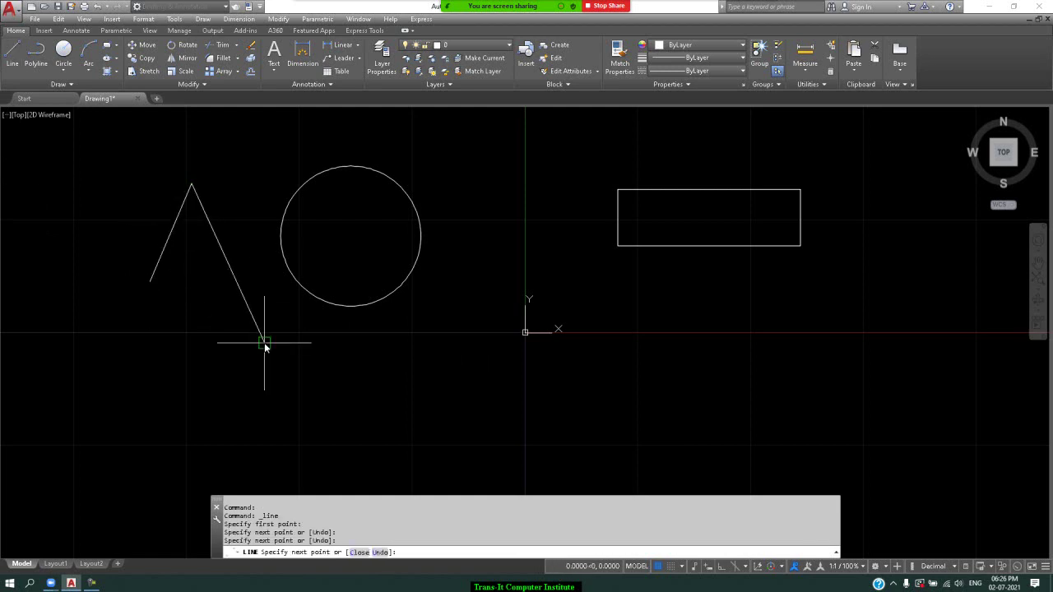
click(403, 366)
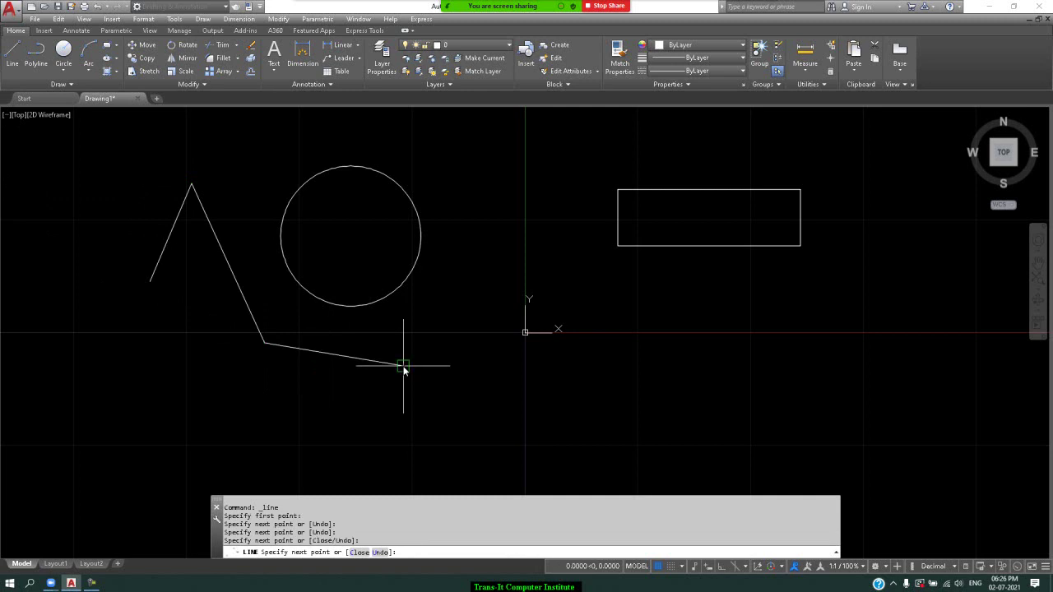
click(488, 166)
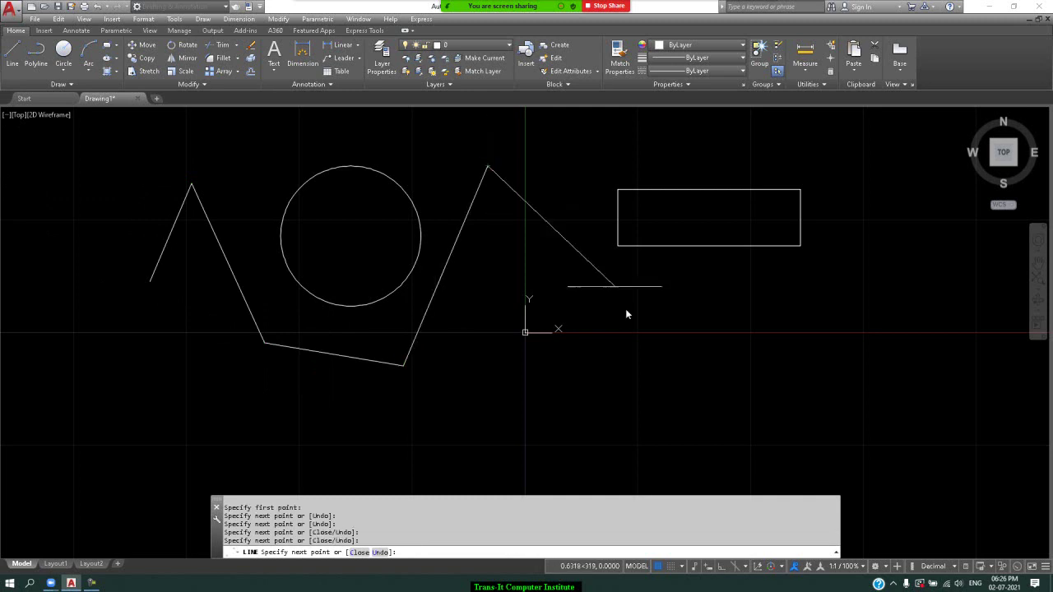
click(614, 361)
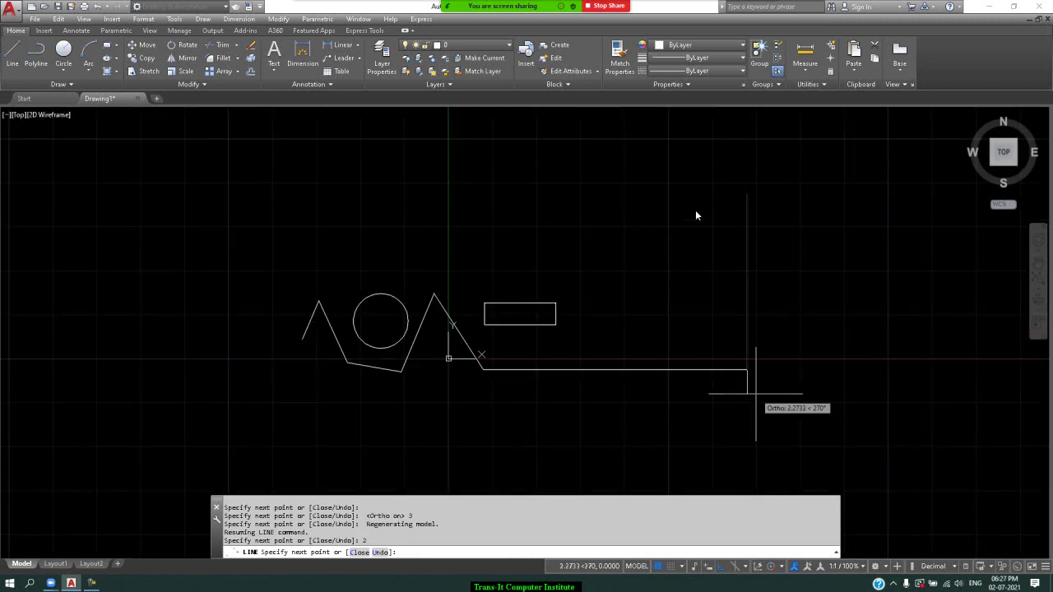
Step: With Ortho off (F8), add the peaked outline segments around the rectangle and end the line
key(F8)
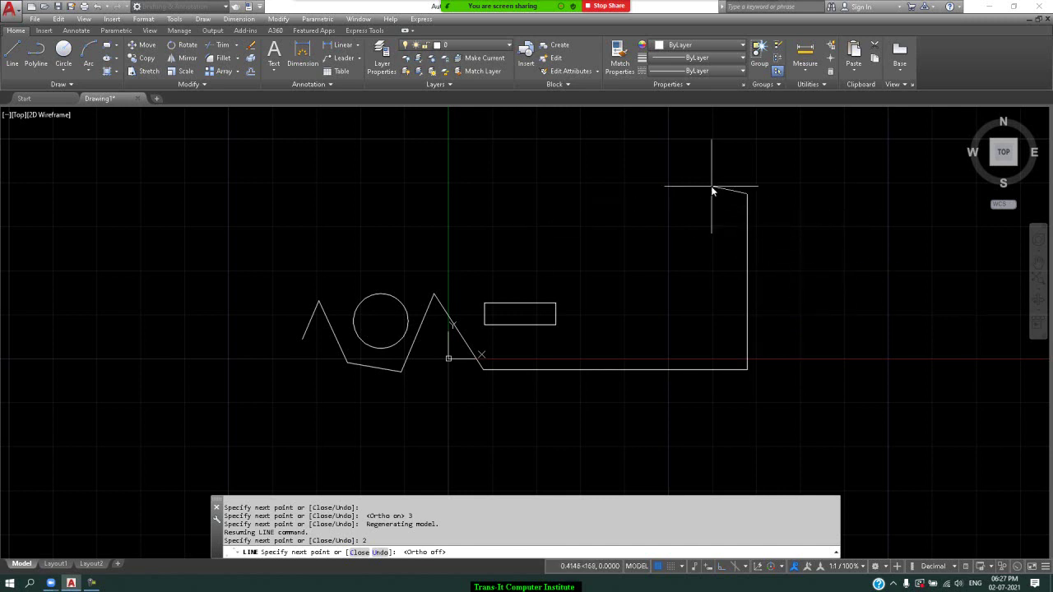
click(641, 232)
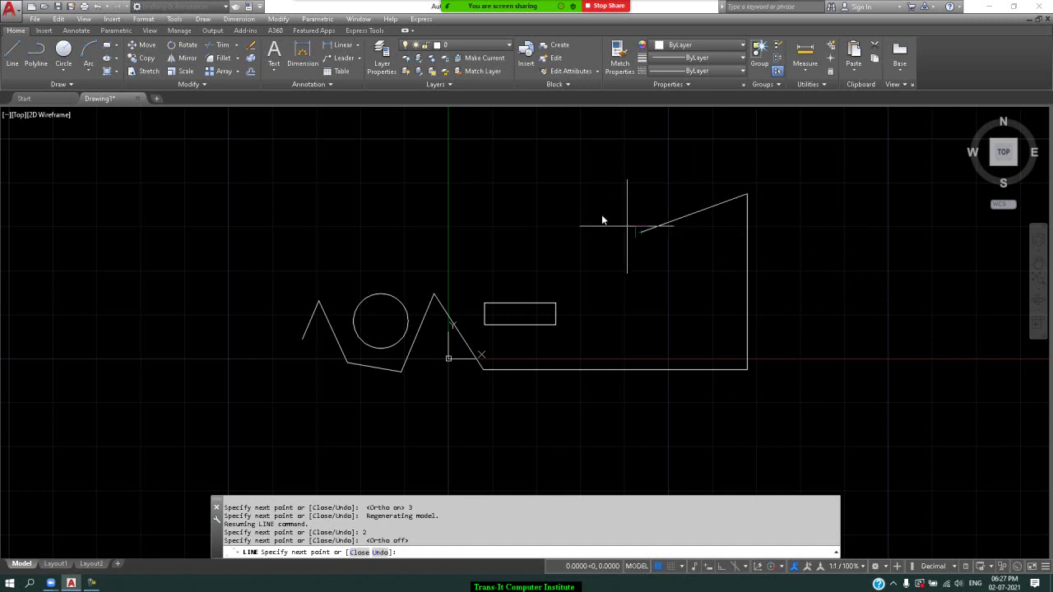
click(520, 188)
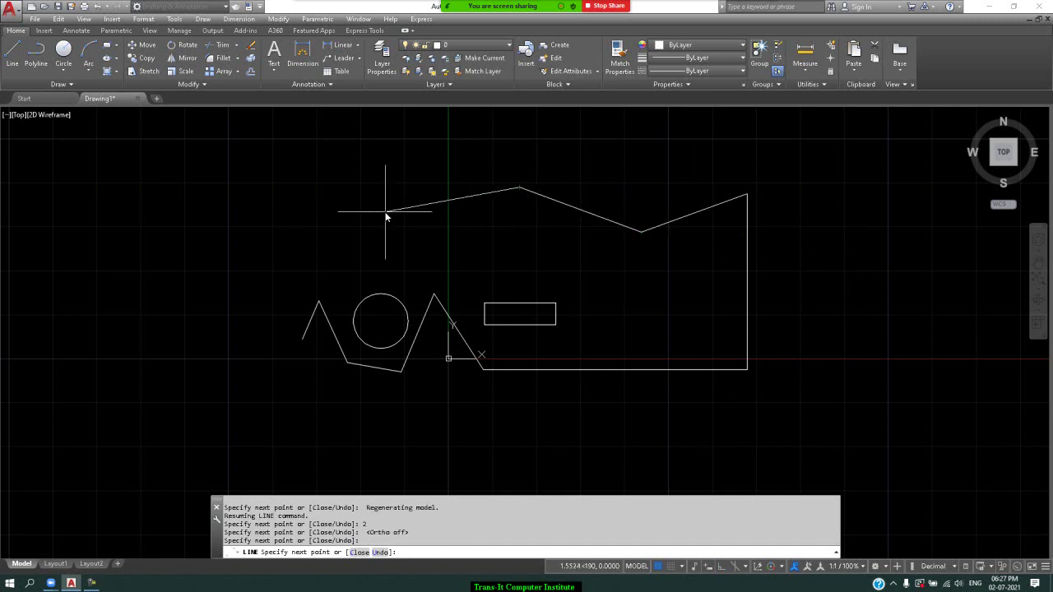
click(385, 211)
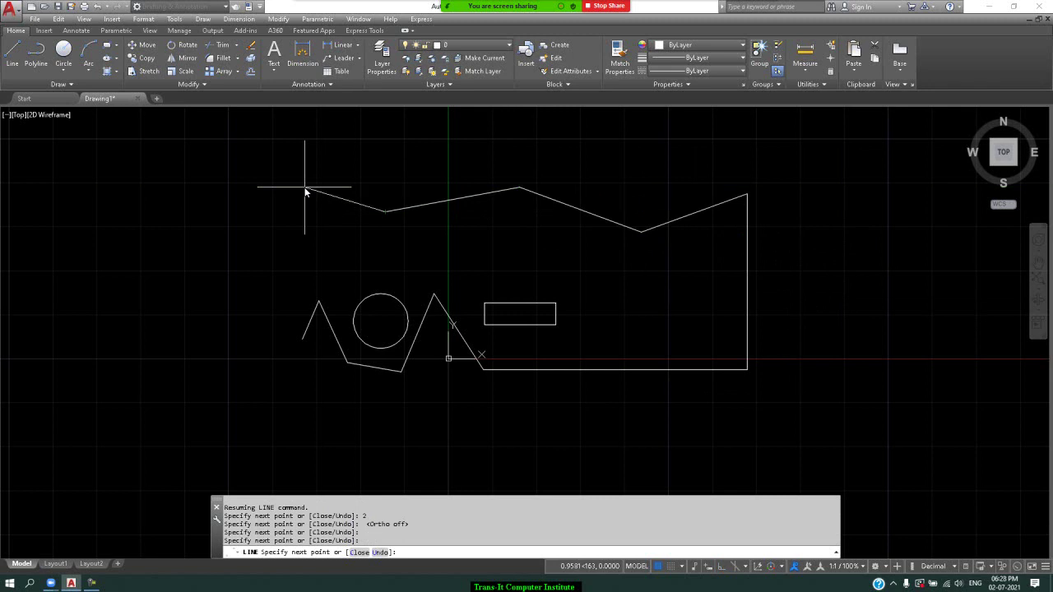
key(Escape)
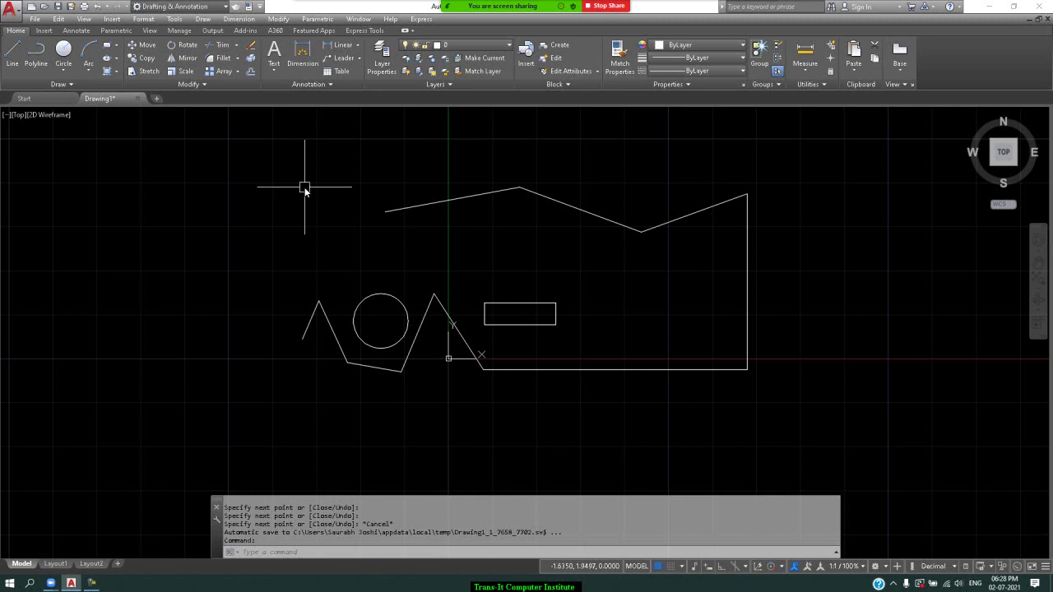
Step: Draw a small circle at the upper left and a rectangle to its right
click(64, 51)
click(189, 244)
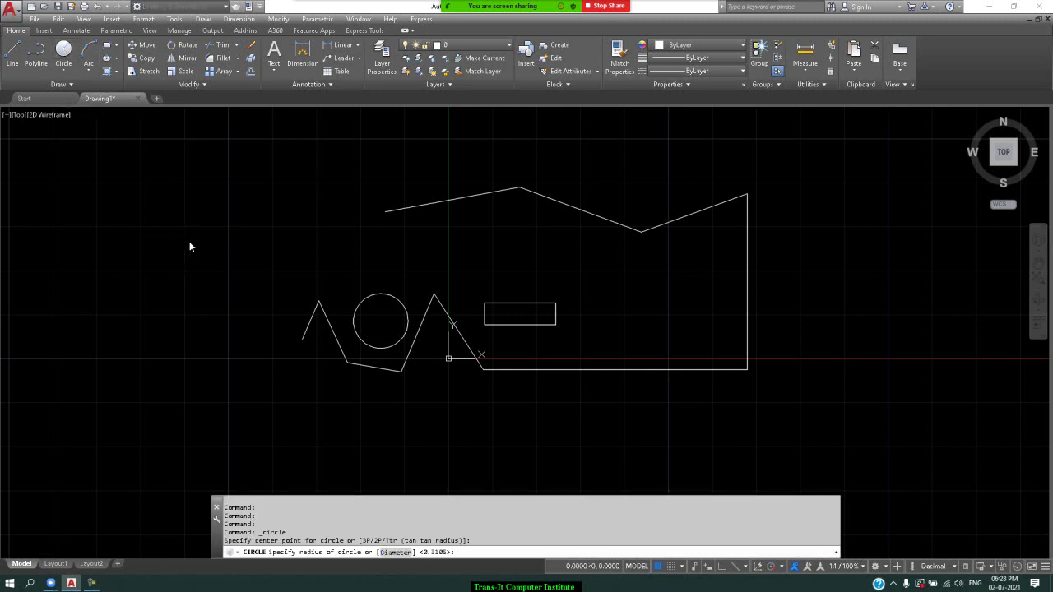
click(213, 256)
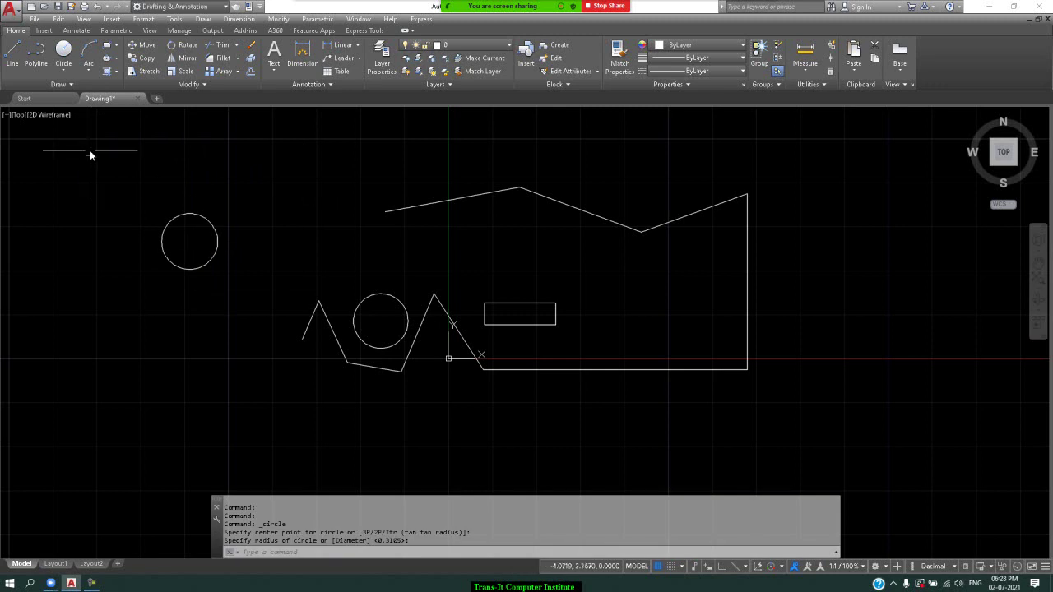
click(107, 46)
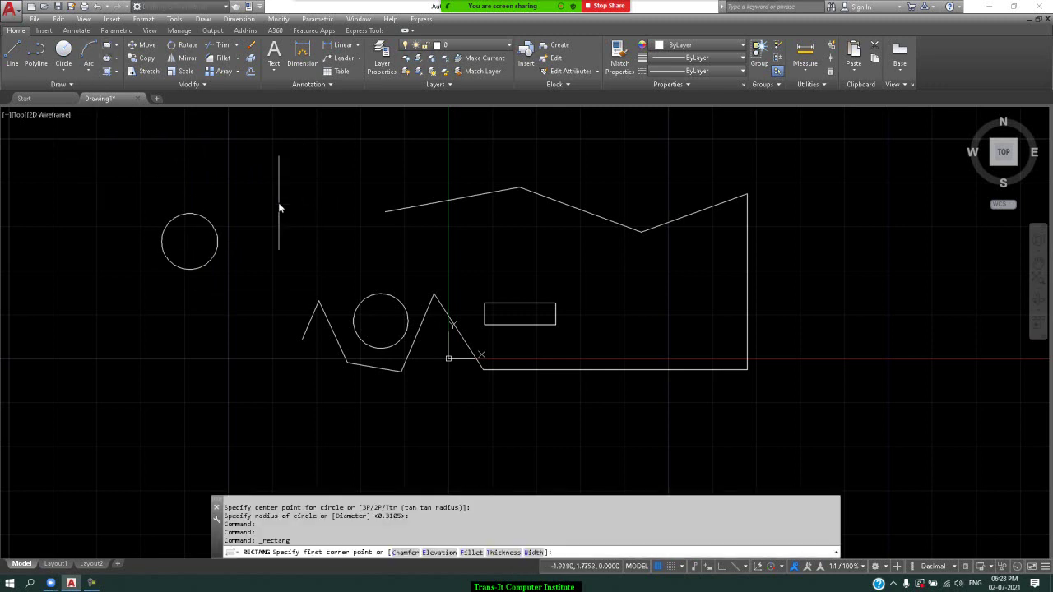
click(247, 220)
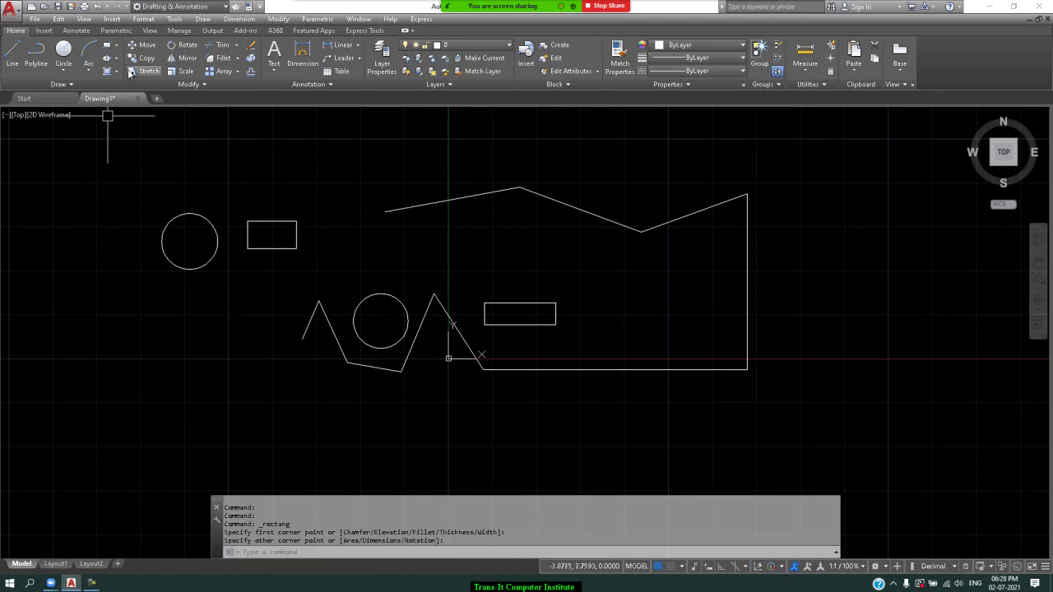
Step: Draw a six-sided inscribed polygon between the rectangle and circle, with Ortho on
click(116, 45)
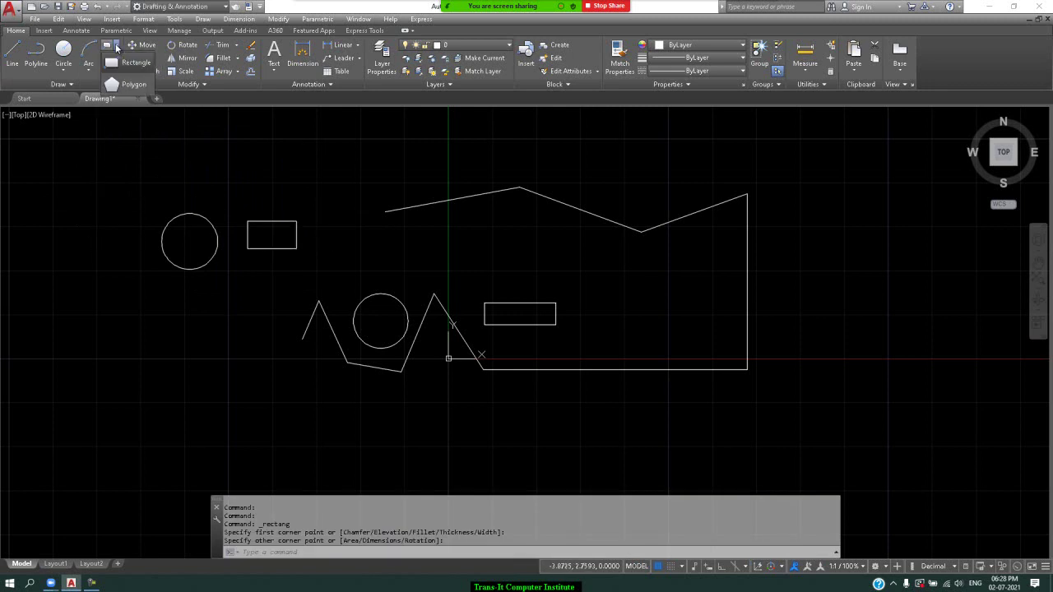
click(130, 86)
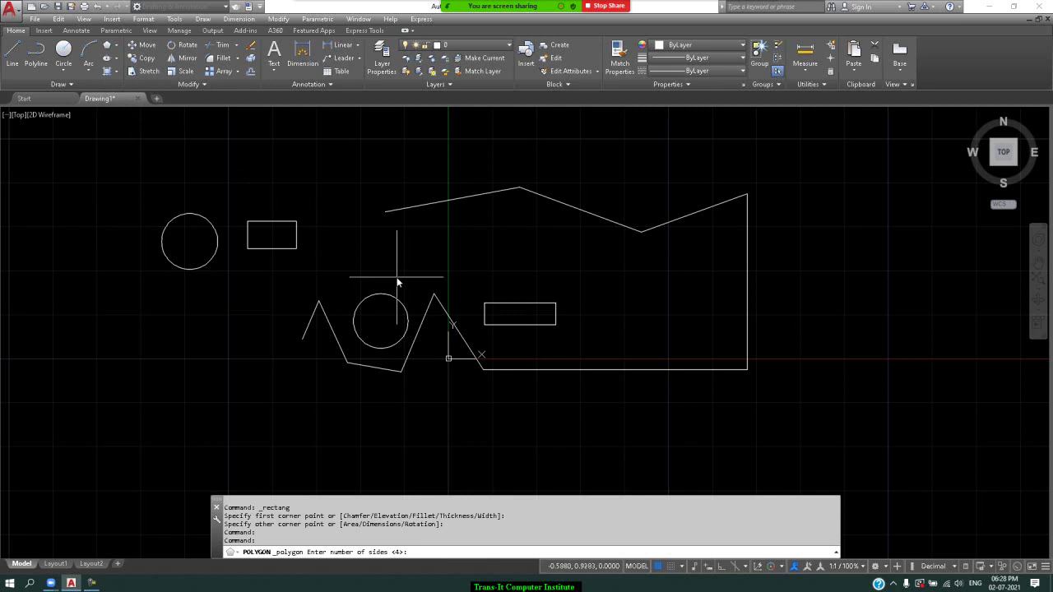
text(6)
key(Return)
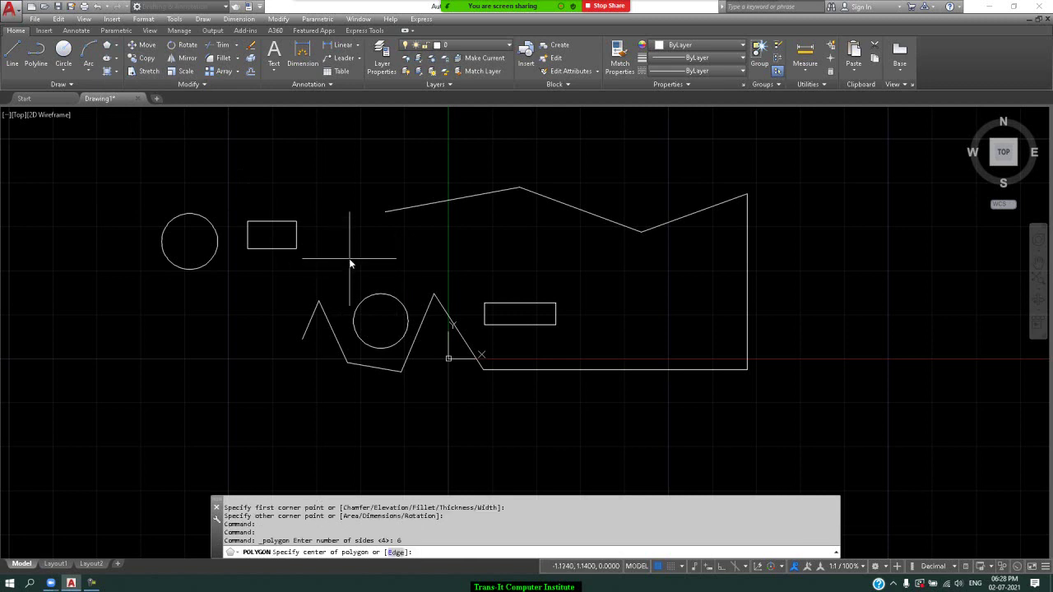
click(351, 263)
key(Return)
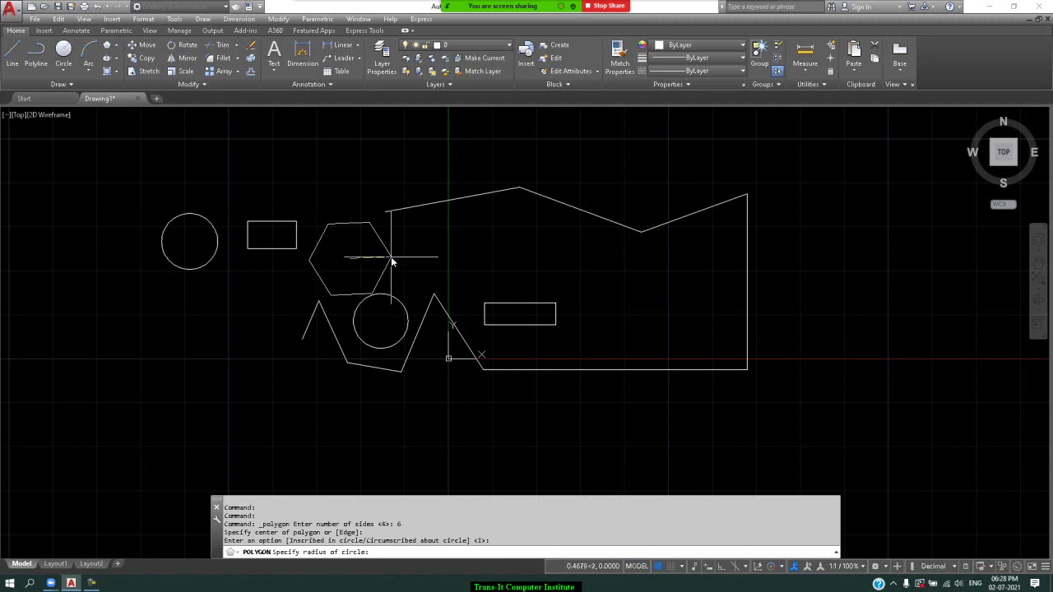
key(F8)
click(378, 245)
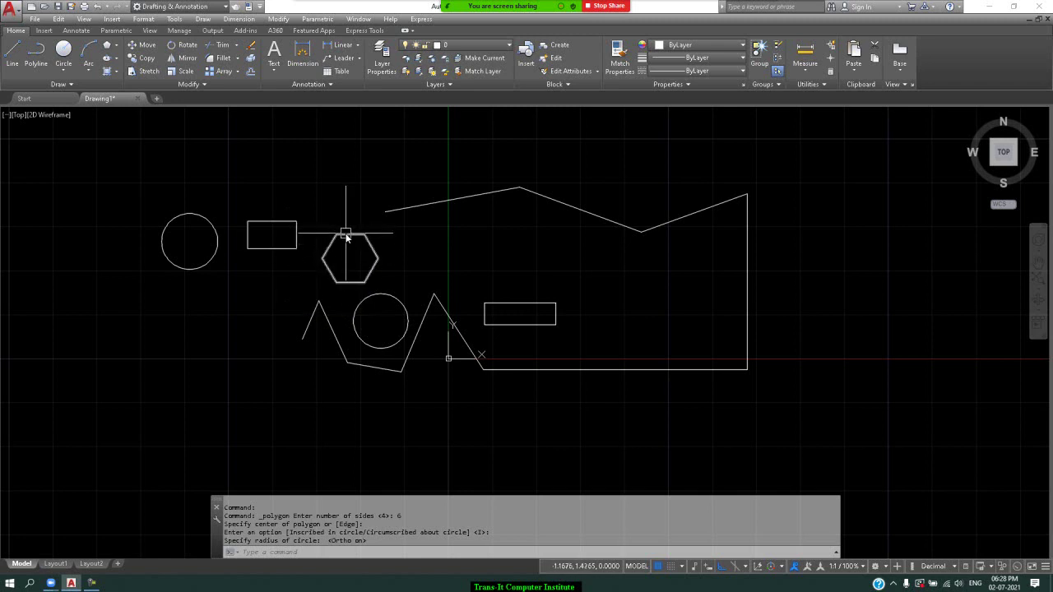
Step: Undo the hexagon and rectangle from the Edit menu, then redo both
click(57, 19)
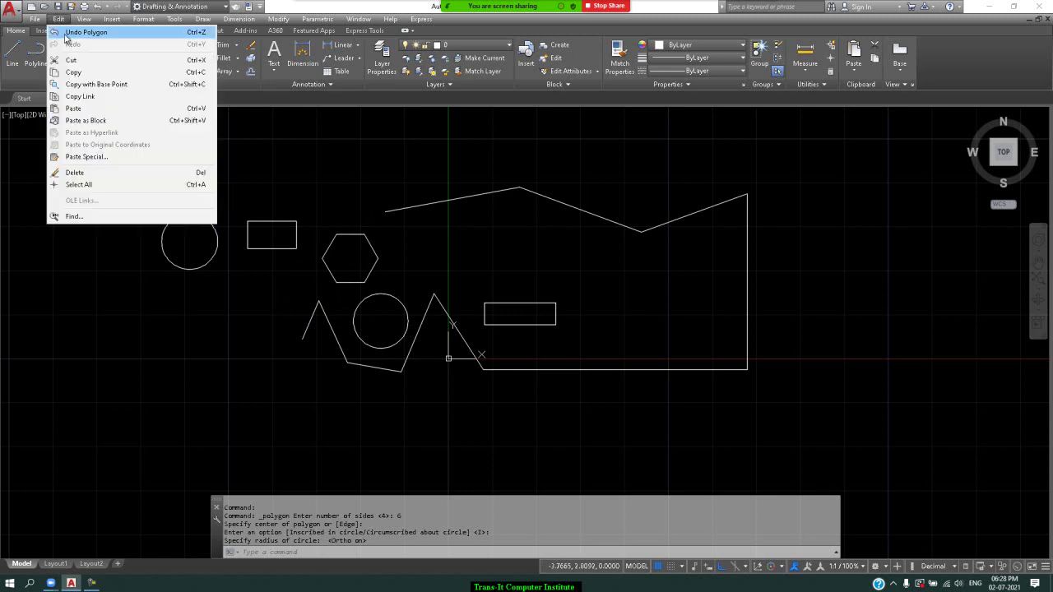
click(66, 34)
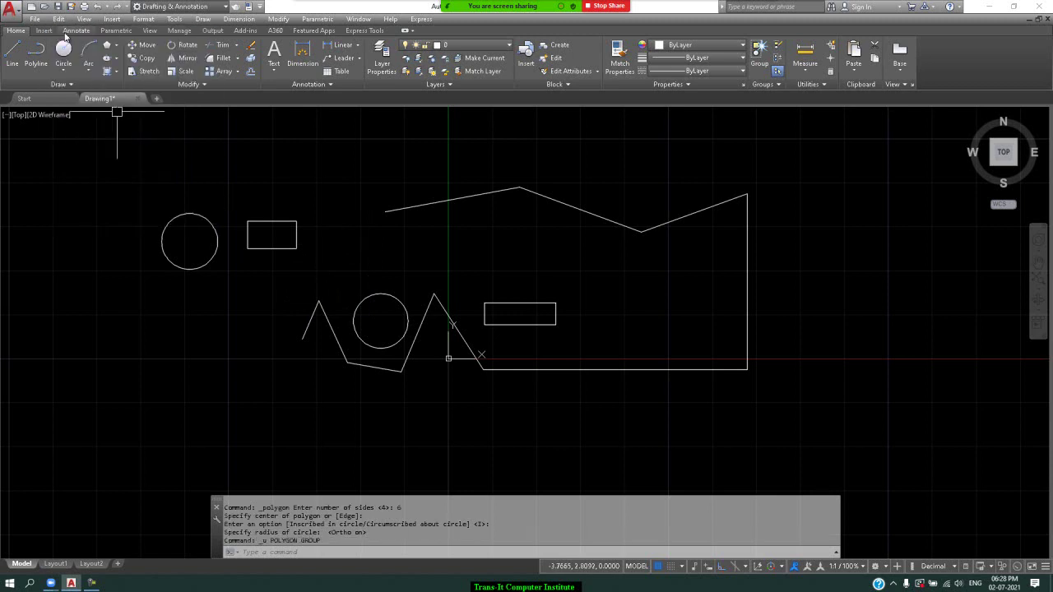
click(58, 19)
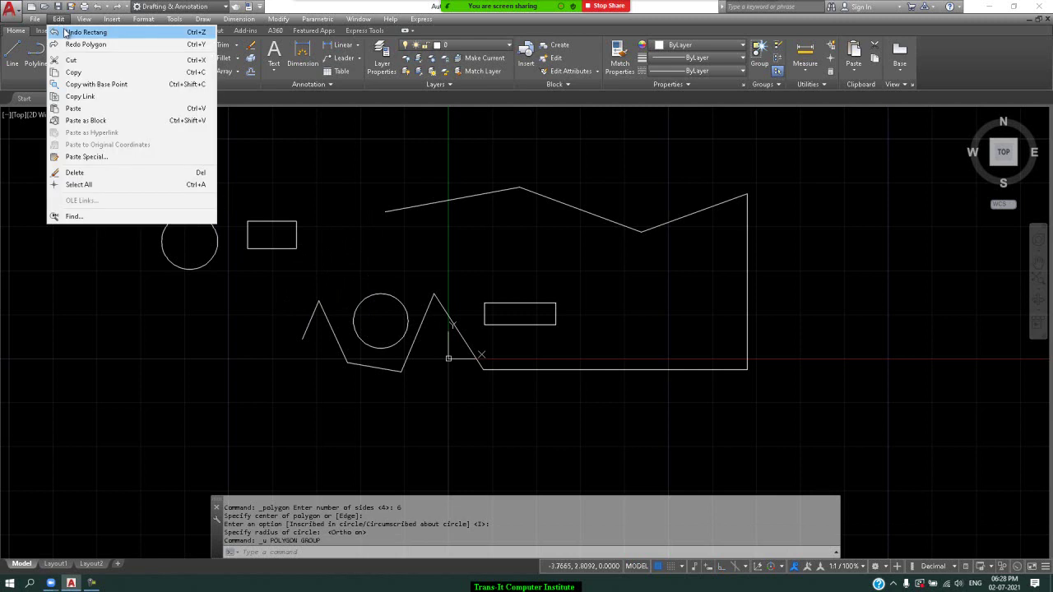
click(66, 33)
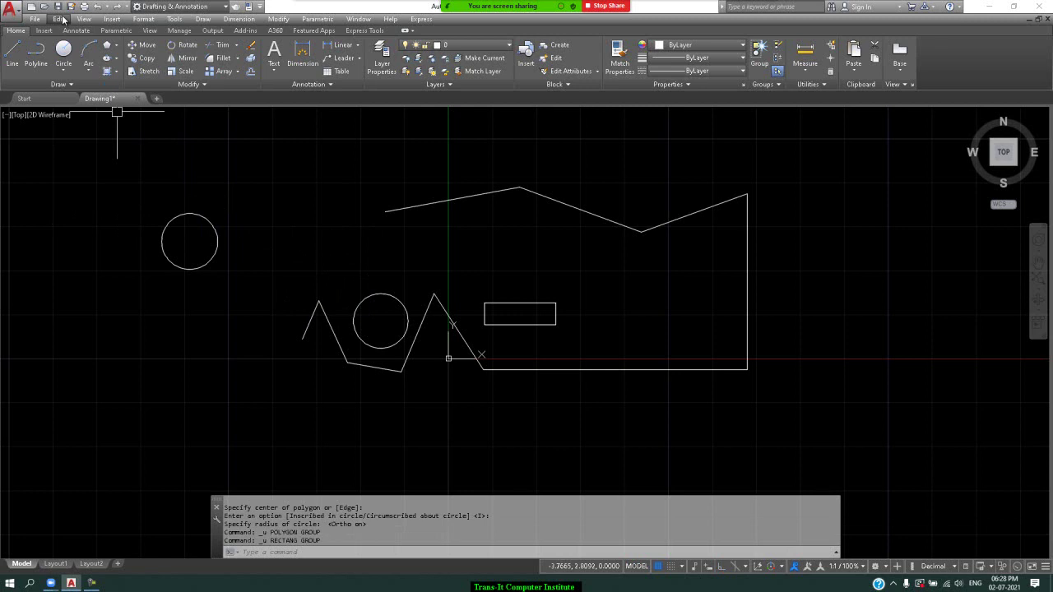
click(59, 19)
mouse_move(112, 19)
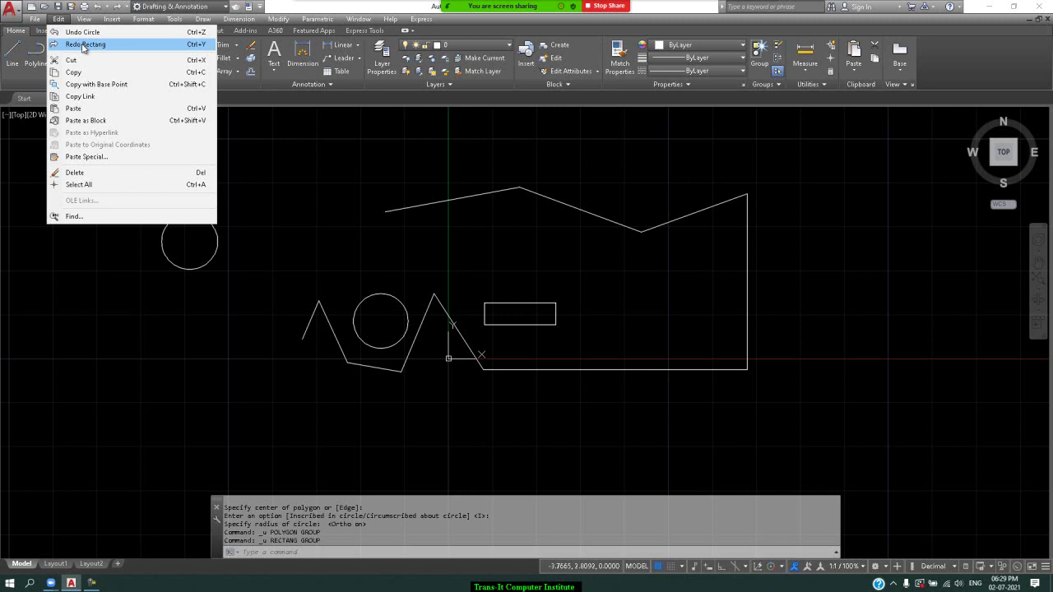
click(83, 44)
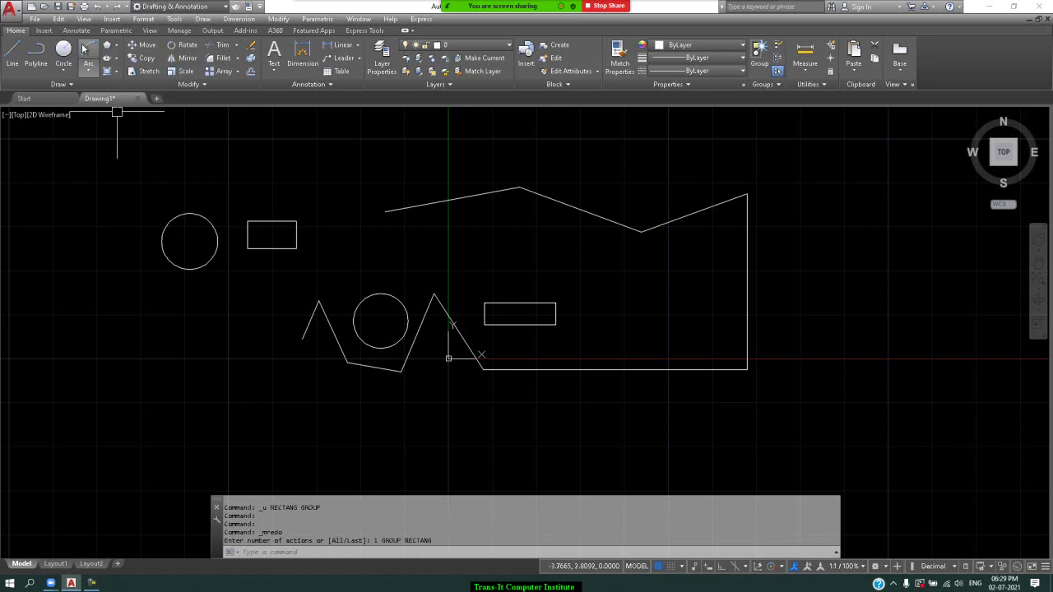
click(59, 18)
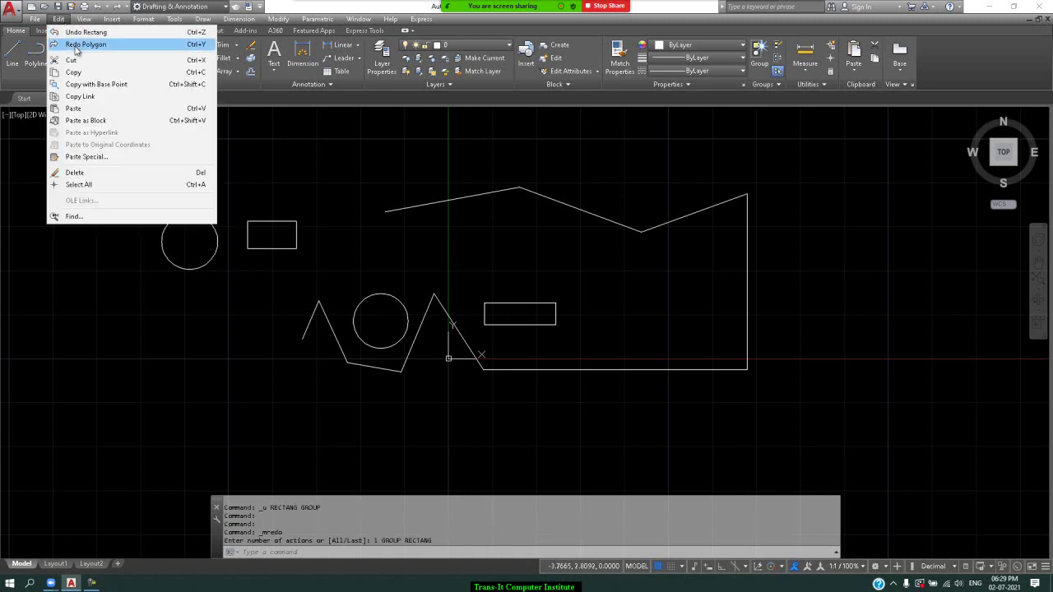
click(76, 46)
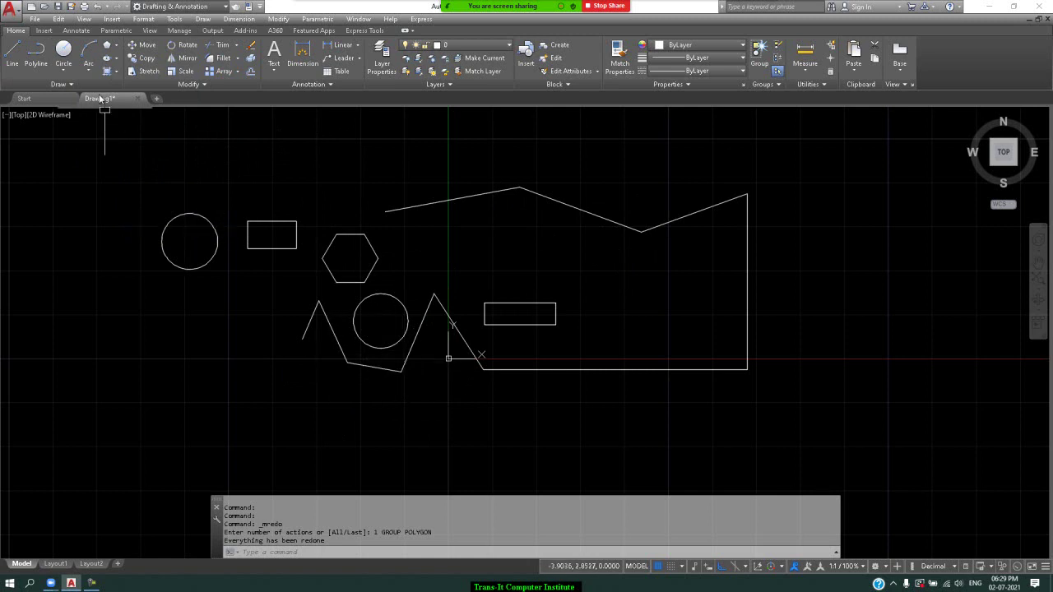
Step: Zoom into a boxed region below the zigzag with a ZOOM window
click(85, 19)
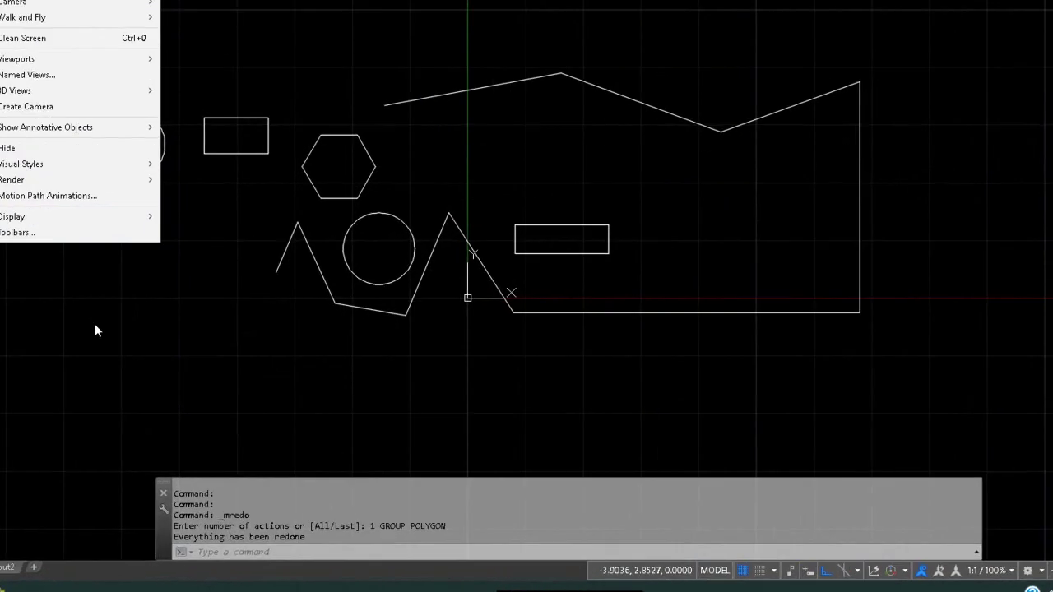
click(163, 379)
click(163, 379)
click(101, 240)
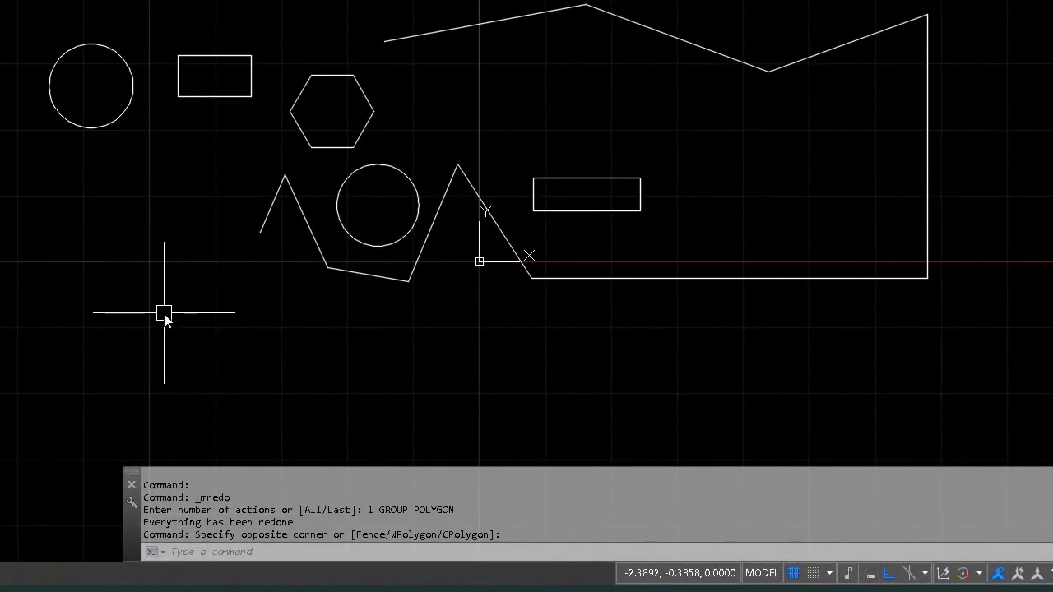
text(z)
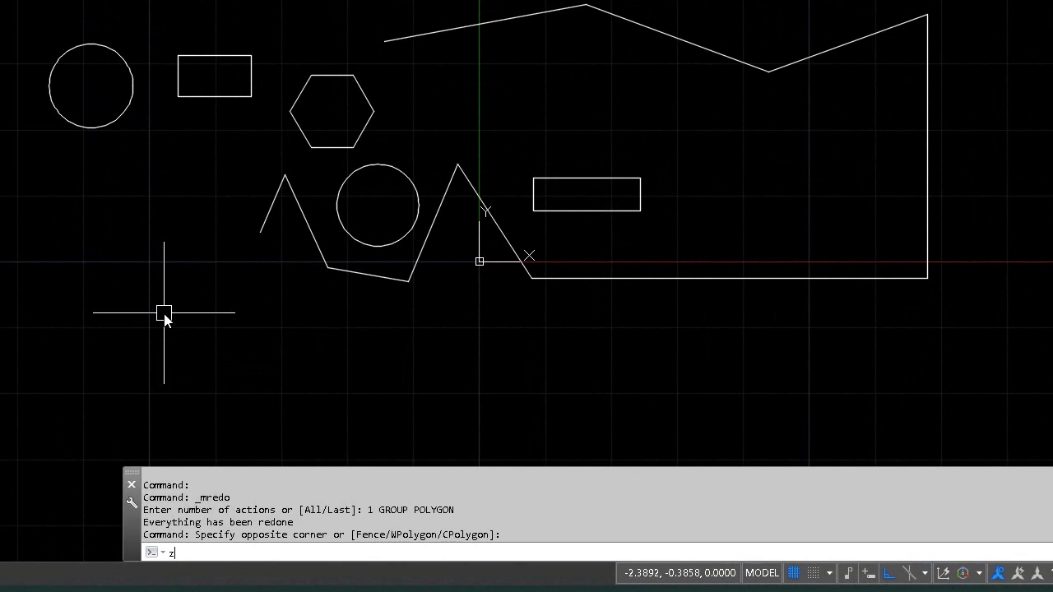
key(Return)
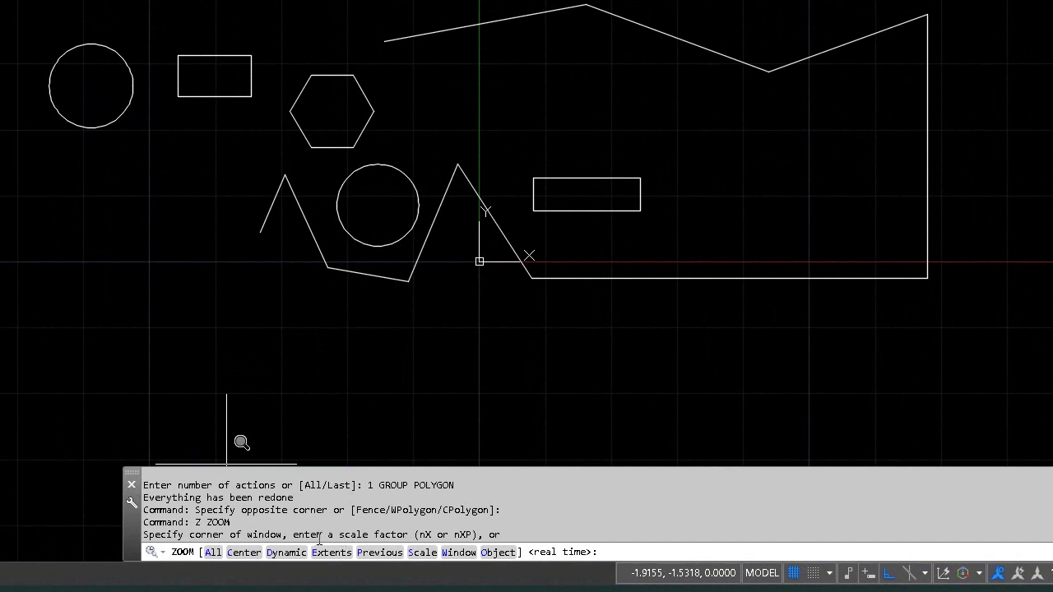
click(307, 251)
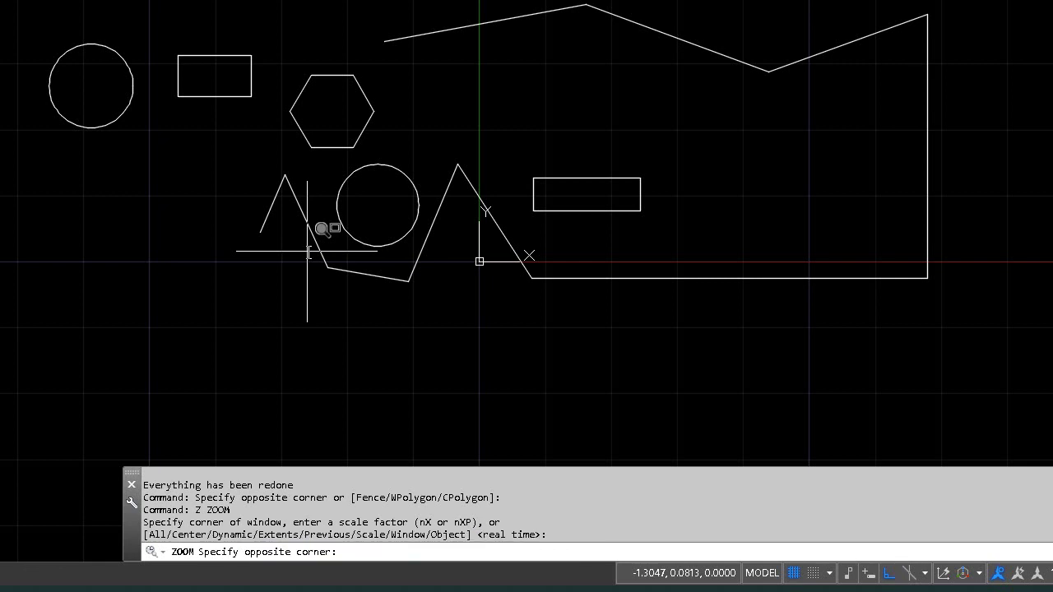
click(425, 308)
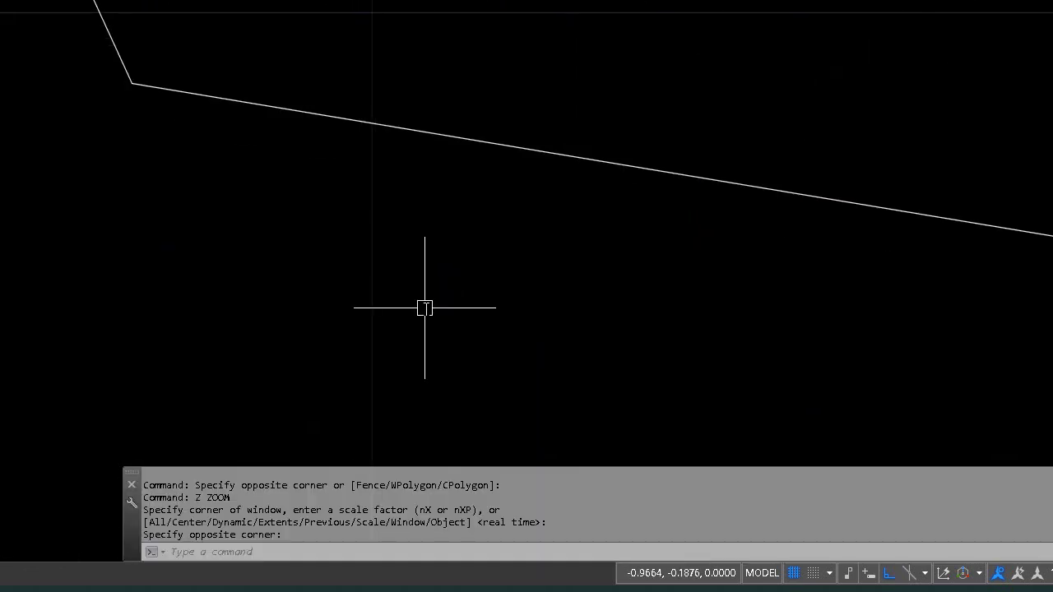
Step: Zoom by a scale factor of 3, then zoom All to show the whole drawing
key(Return)
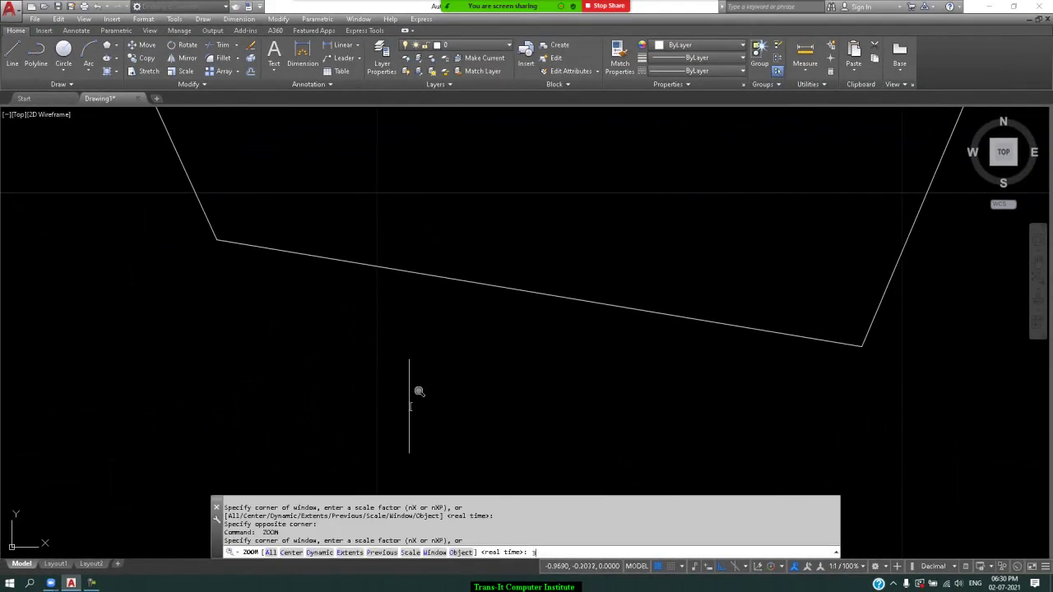
key(Return)
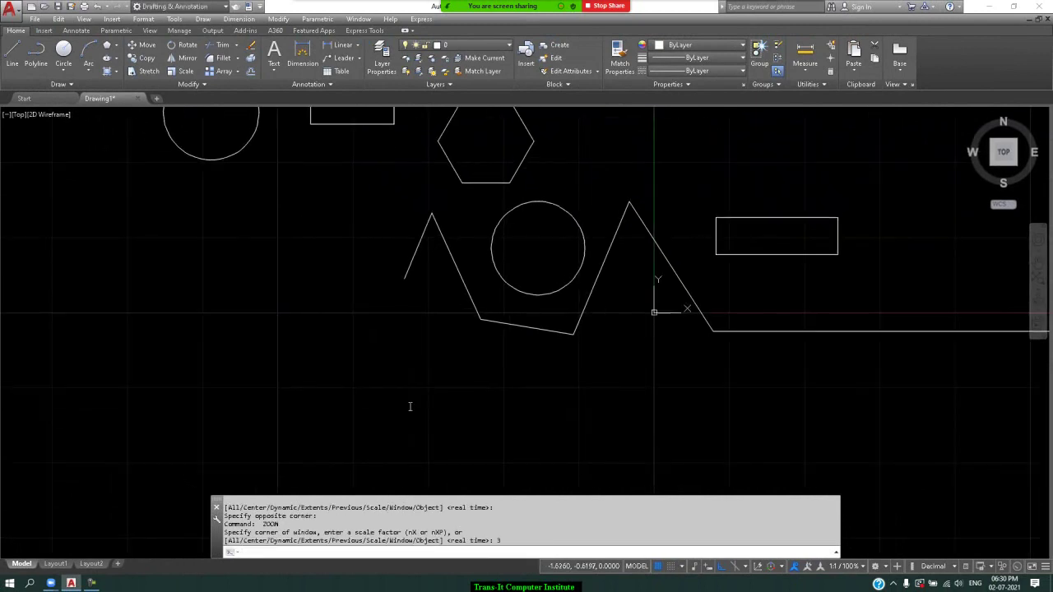
key(Return)
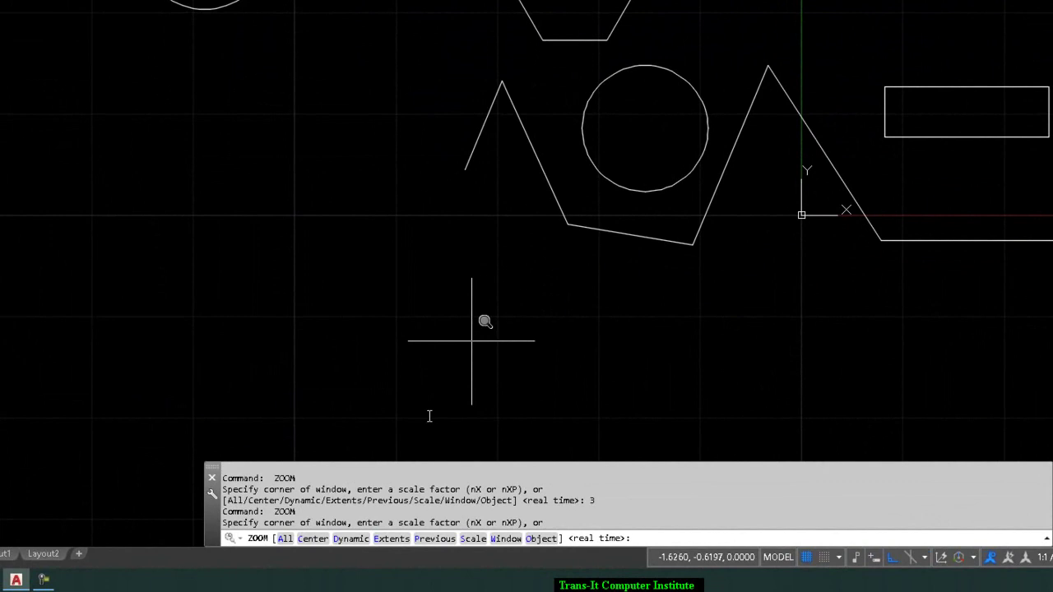
click(285, 541)
text(A)
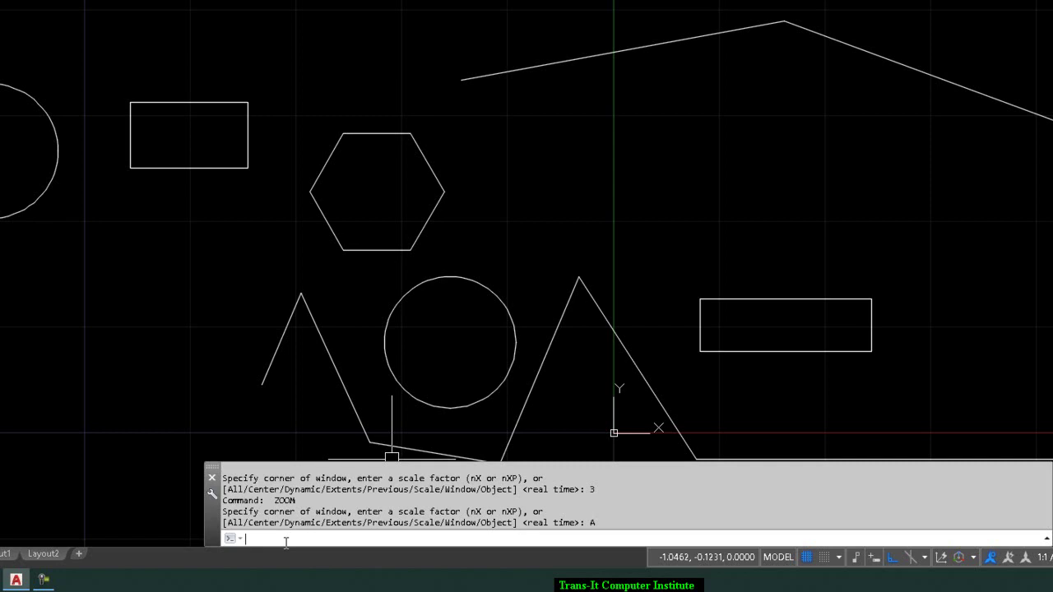
Step: Zoom Center on the left circle with a magnification of 3
key(Return)
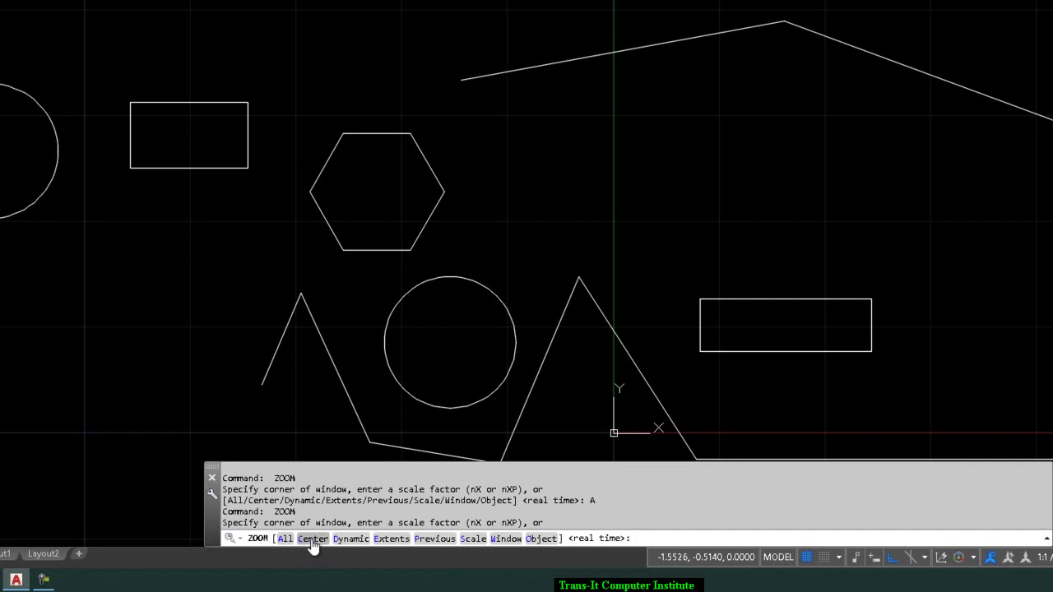
click(313, 540)
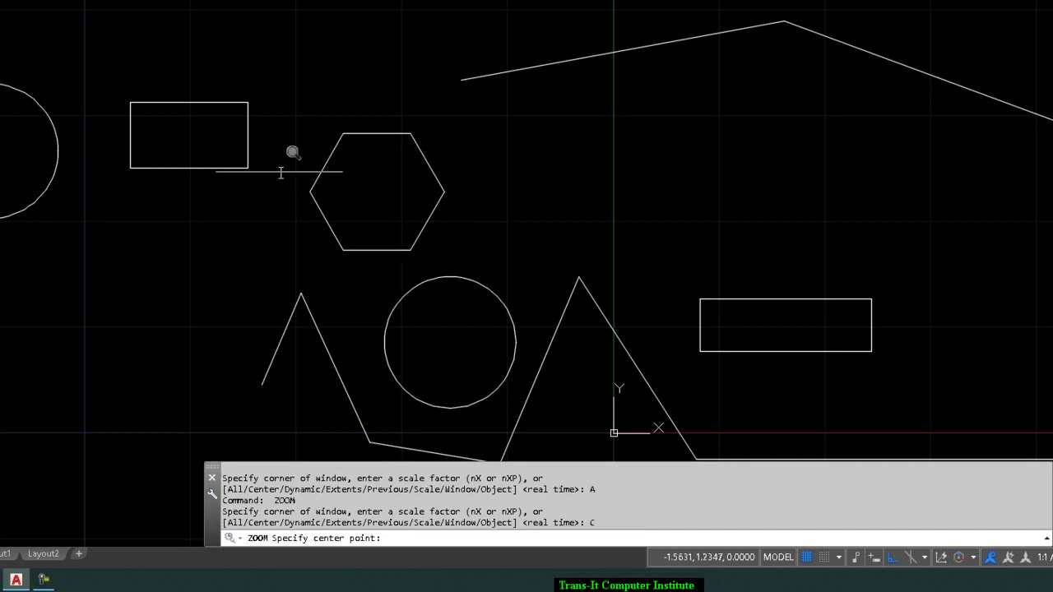
click(2, 150)
text(3)
key(Return)
key(Return)
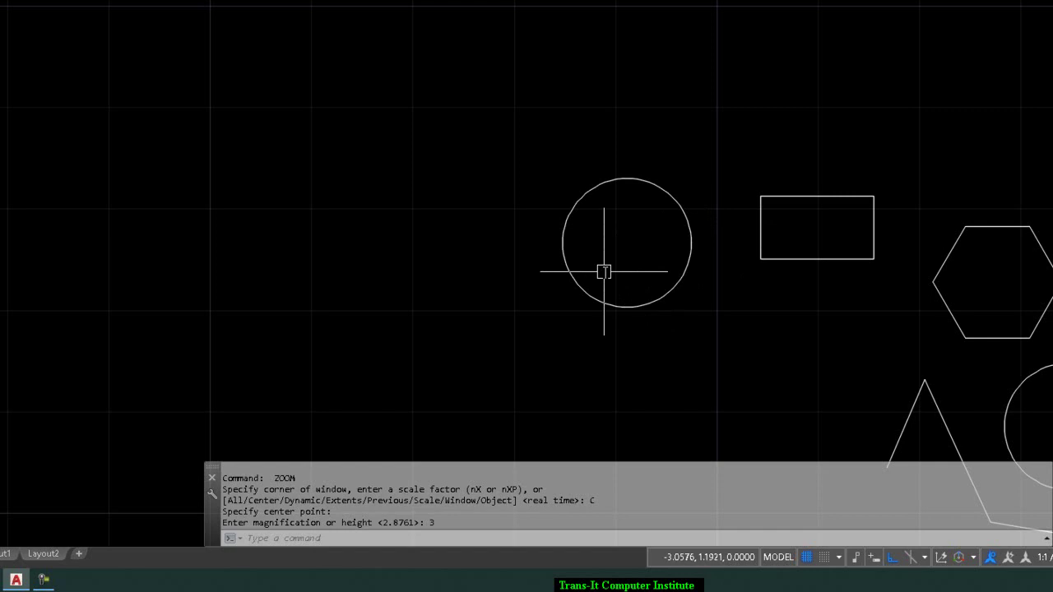
Step: Zoom Extents to fit all objects, then Zoom Previous to return to the circle view
key(Return)
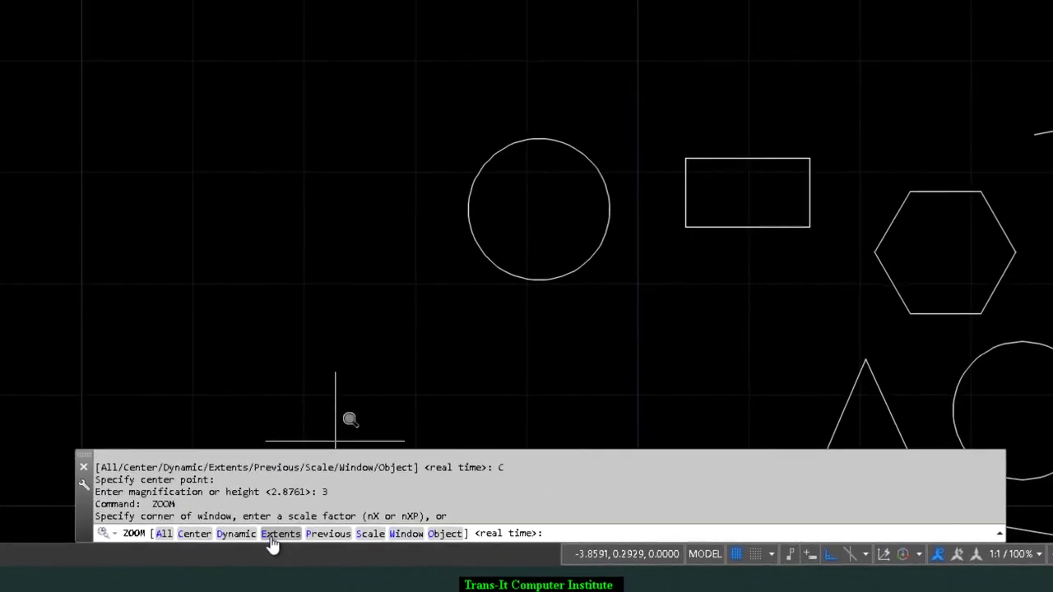
click(253, 533)
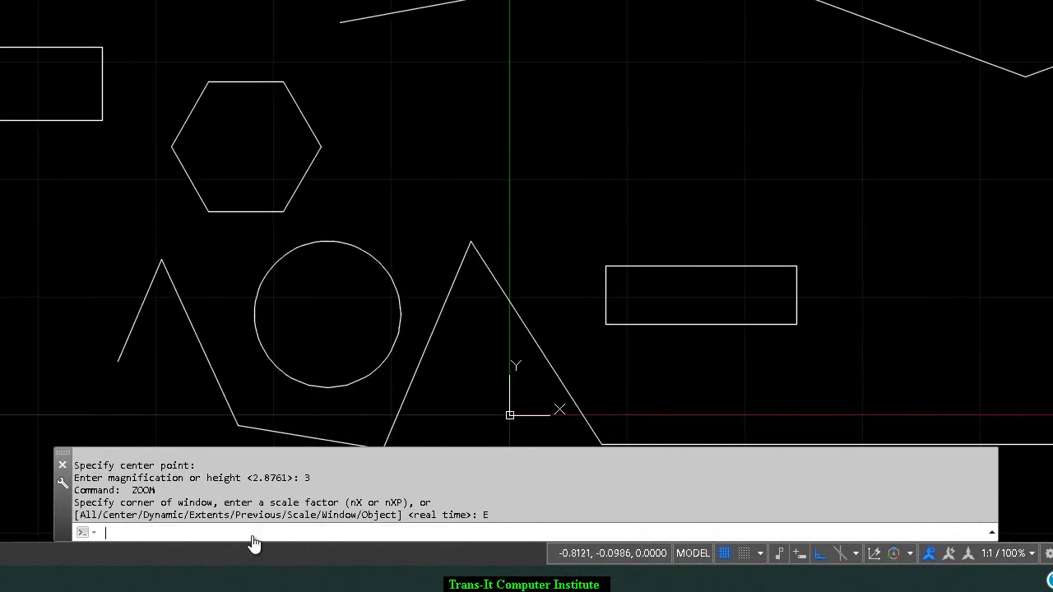
key(Return)
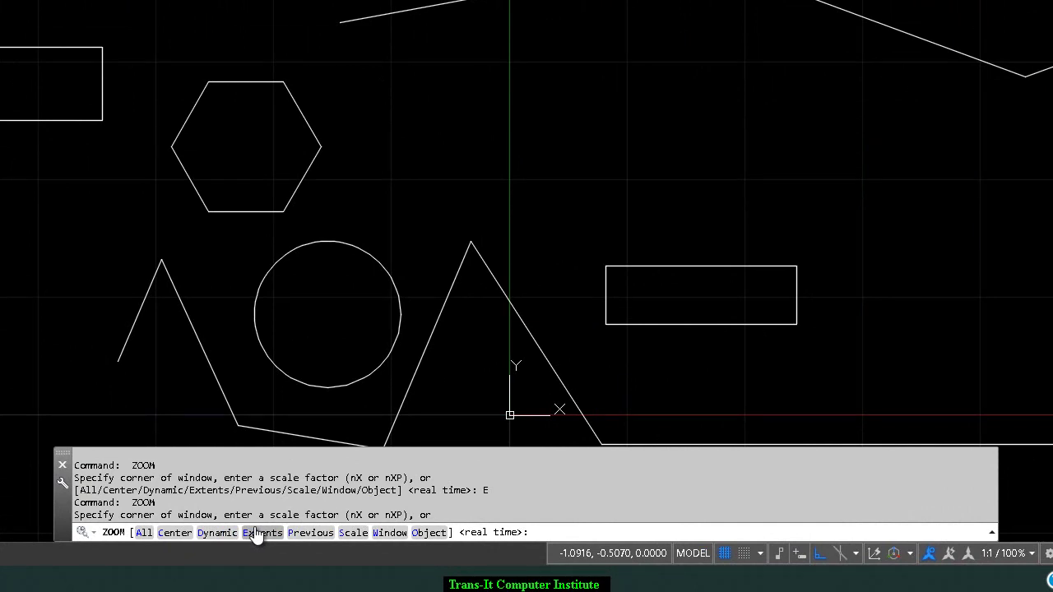
click(303, 533)
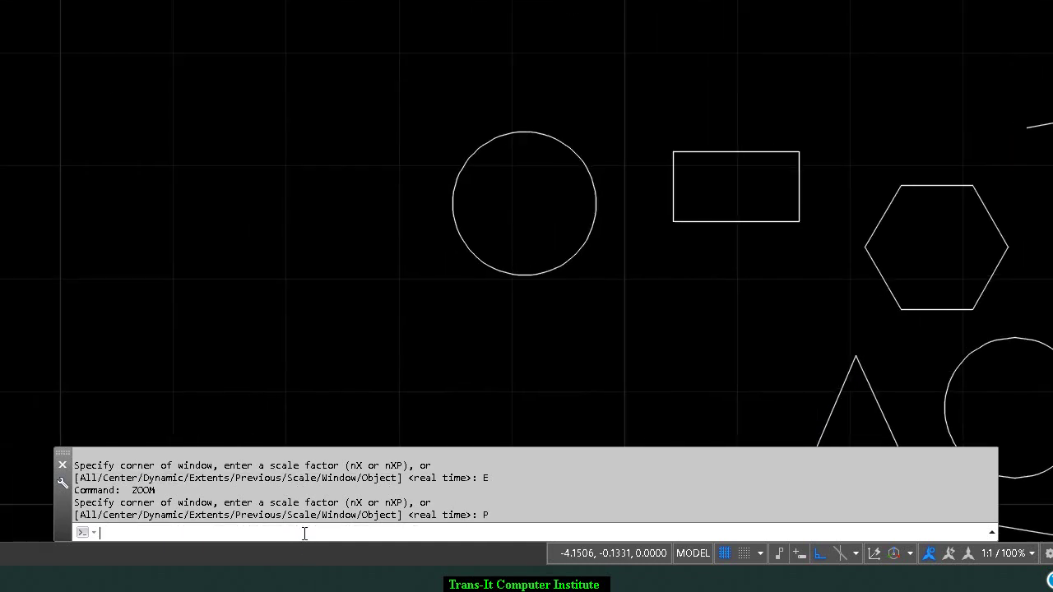
Step: Zoom the drawing by a scale factor of 5
key(Return)
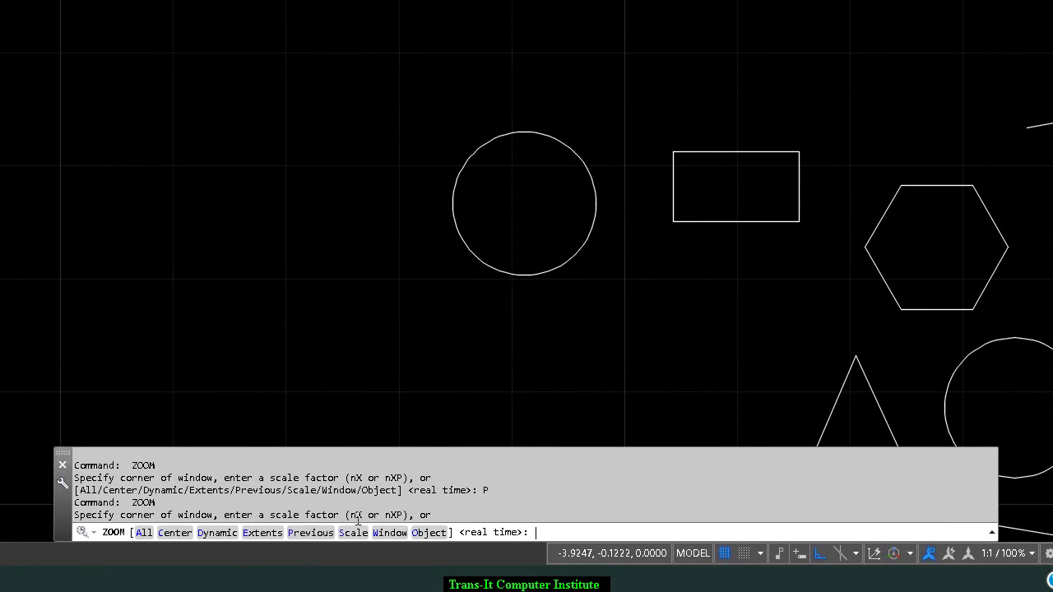
click(353, 534)
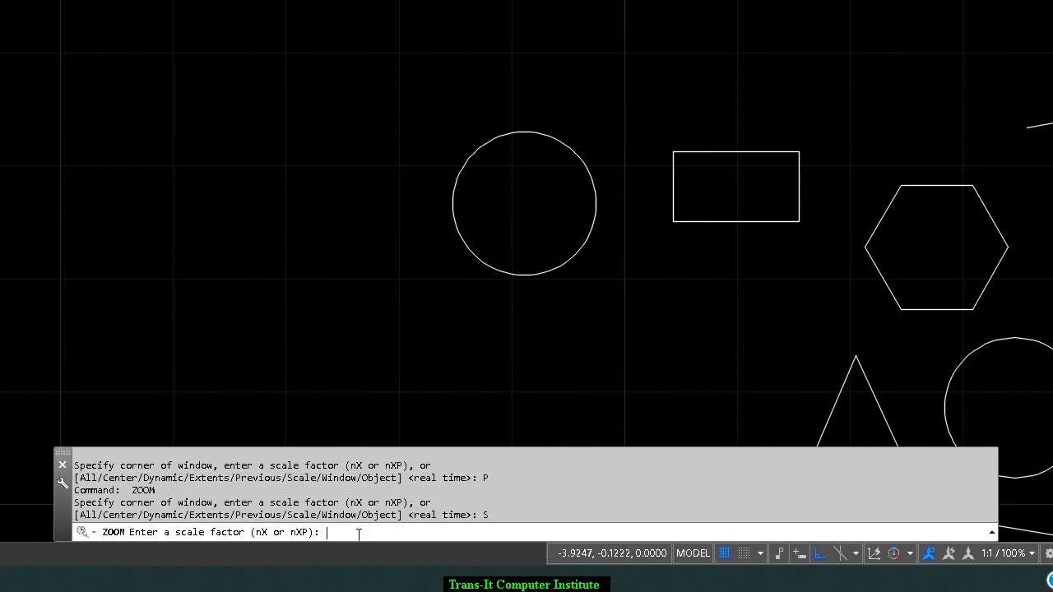
text(5)
key(Return)
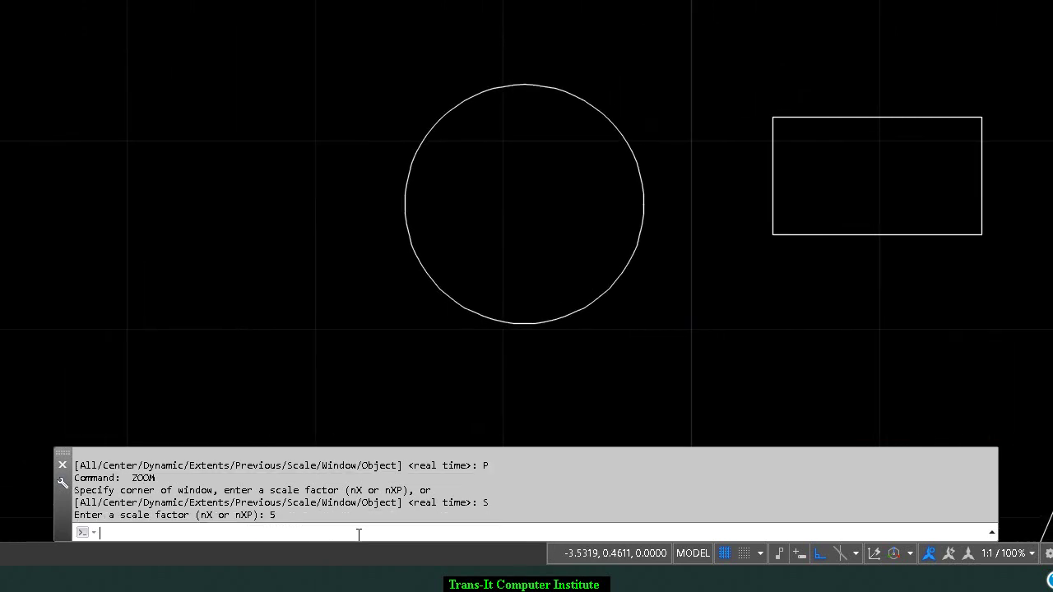
Step: Zoom a window around the rectangle, then restore the whole drawing with the ViewCube TOP view
key(Return)
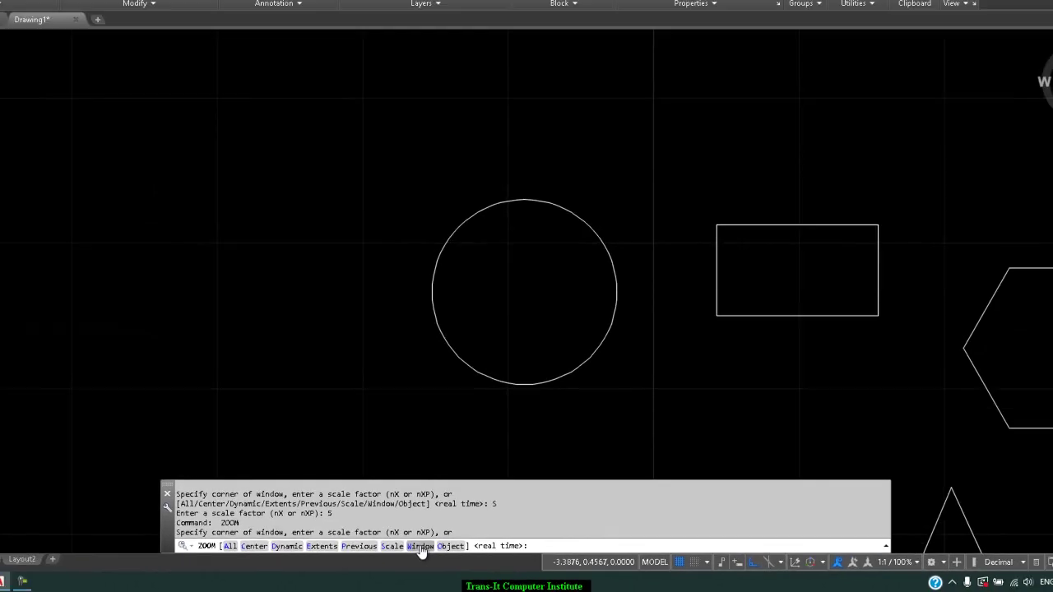
click(419, 547)
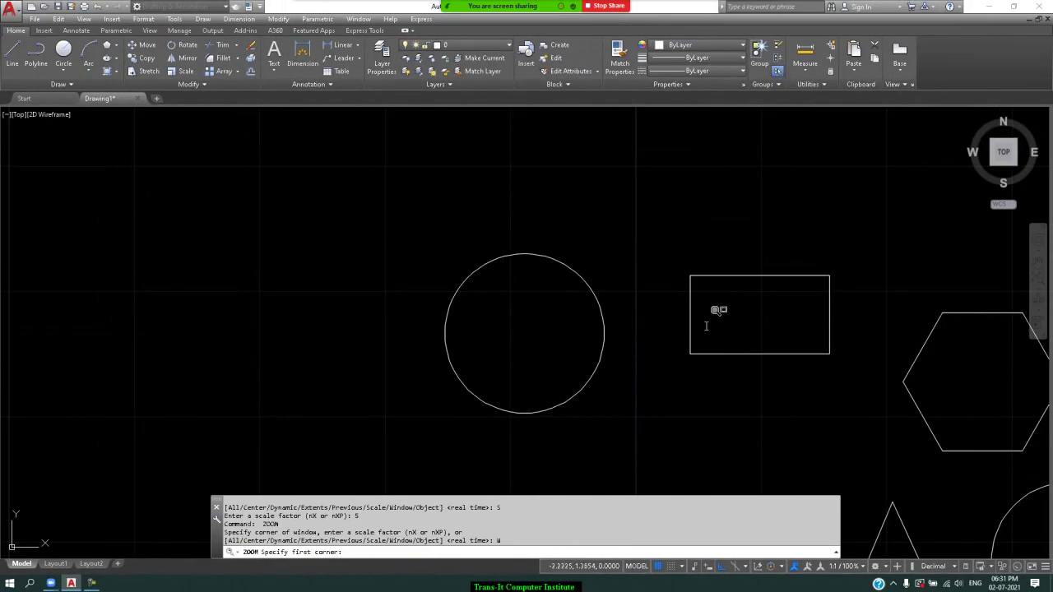
click(682, 239)
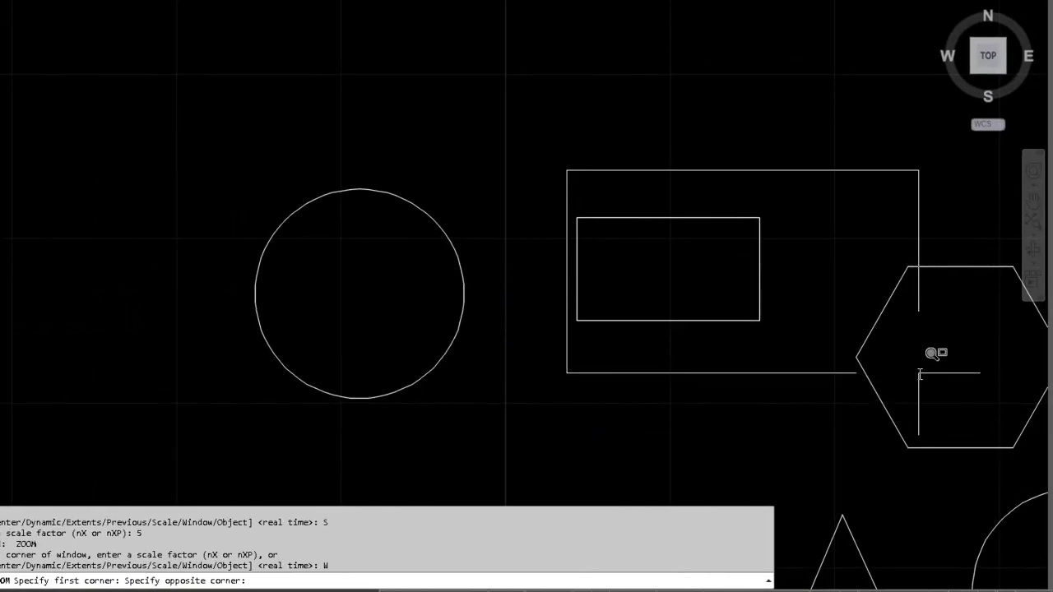
click(951, 395)
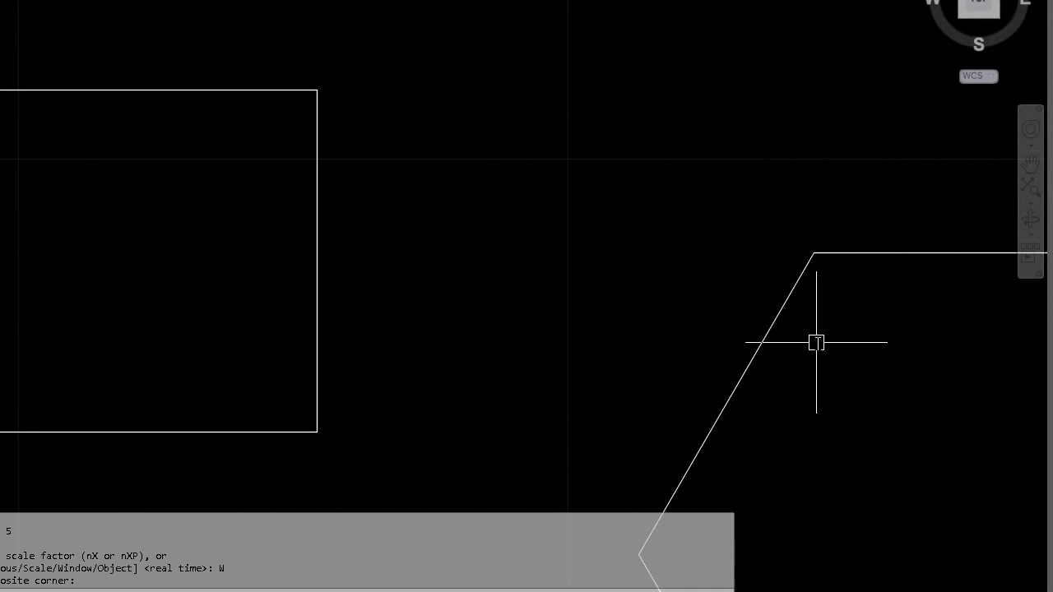
click(865, 338)
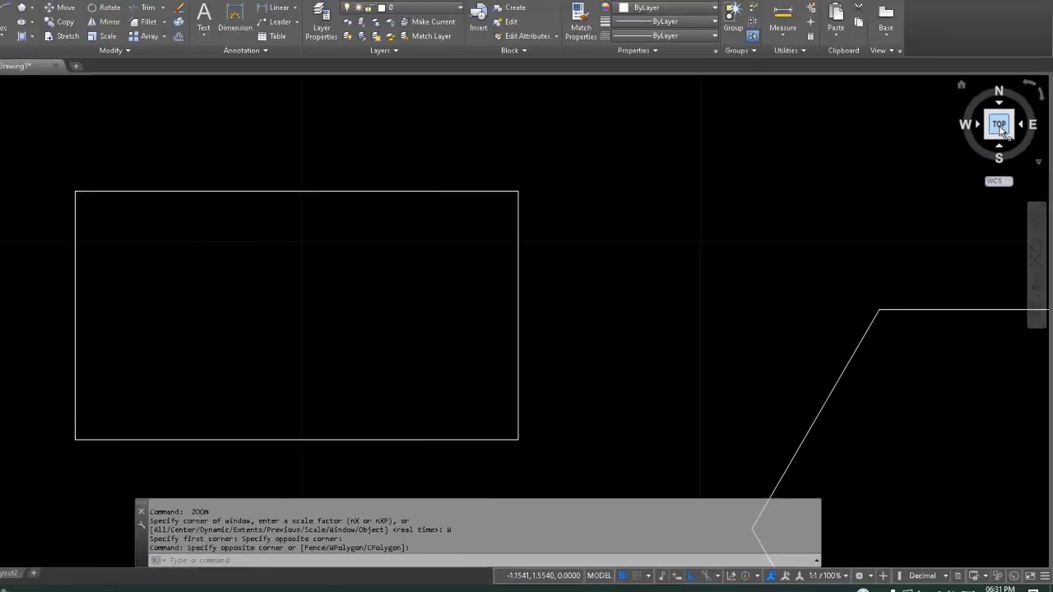
click(1004, 155)
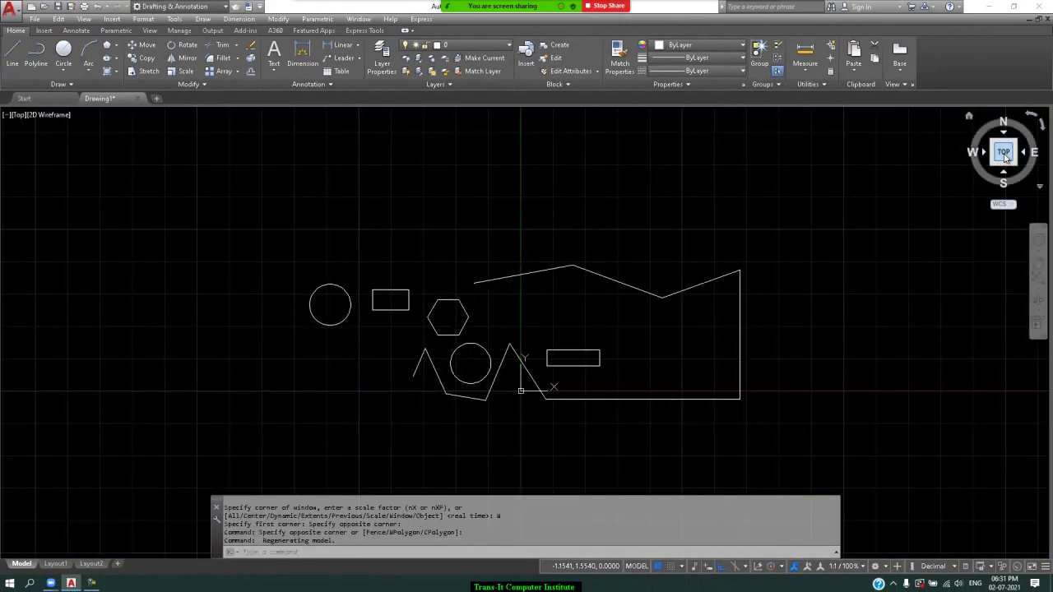
Step: Use ZOOM Object on the flat rectangle so it fills the drawing area
text(z)
key(Return)
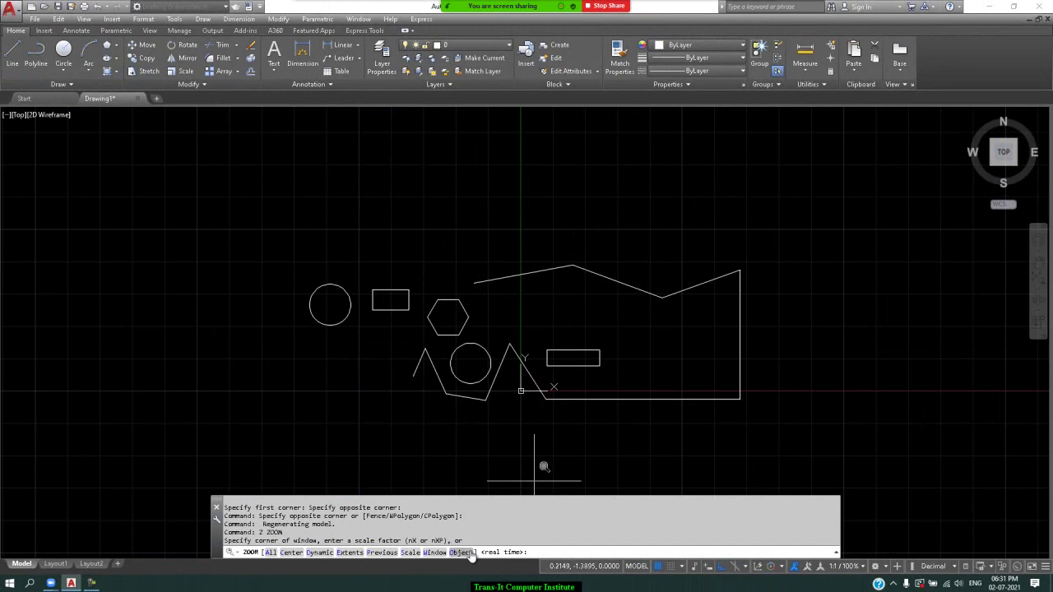
click(463, 552)
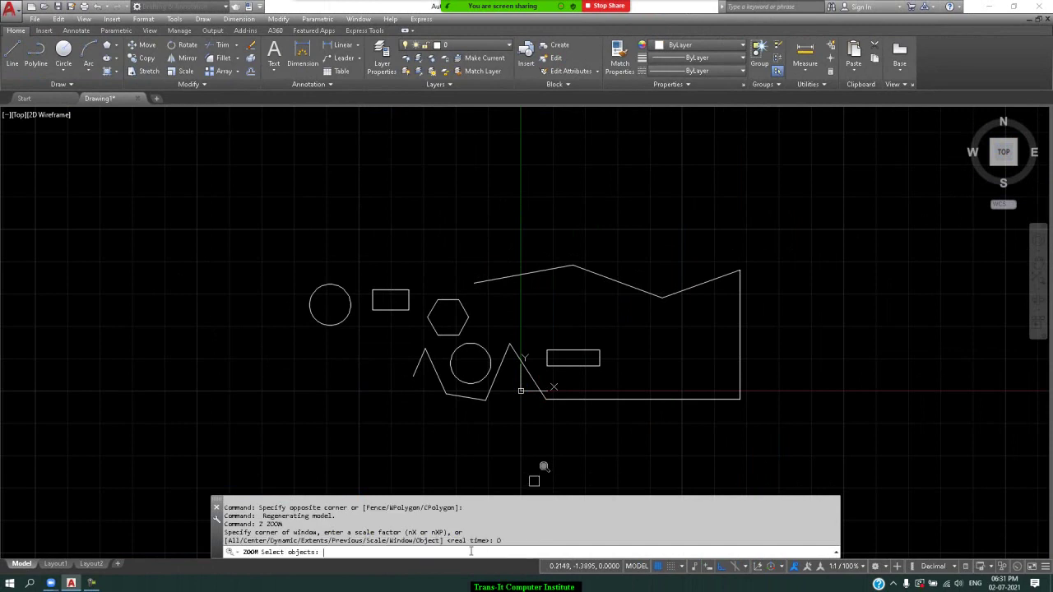
click(583, 353)
key(Return)
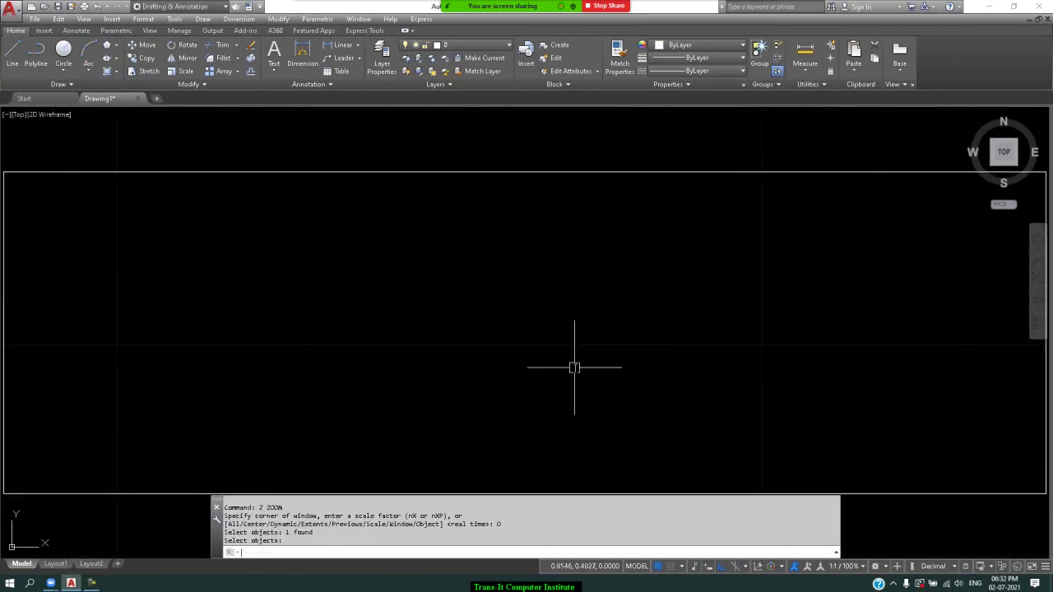
key(Return)
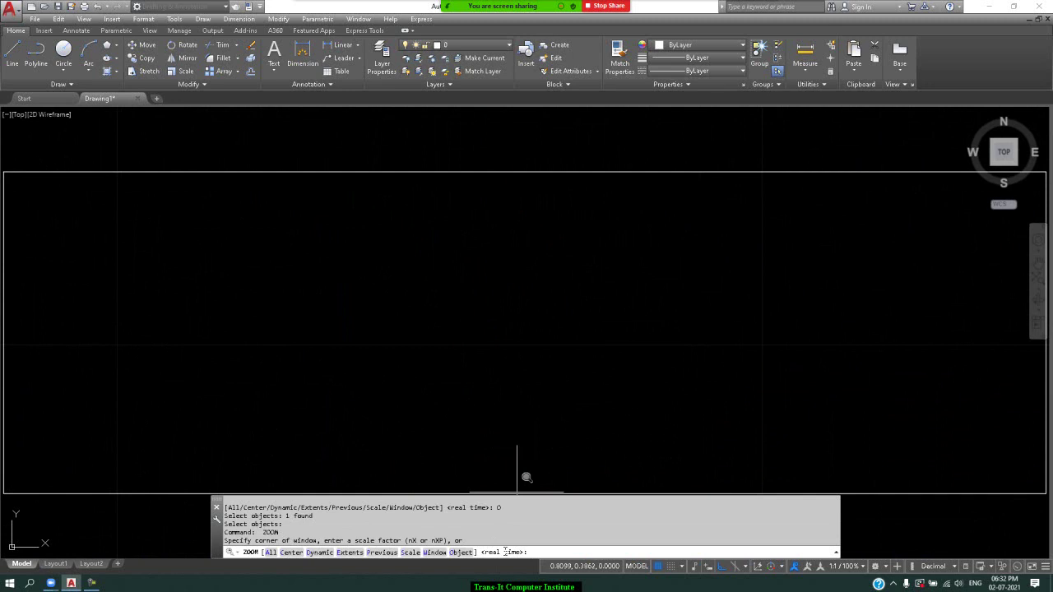
Step: Zoom in and out on the shapes in real time, then end real-time zoom
click(505, 552)
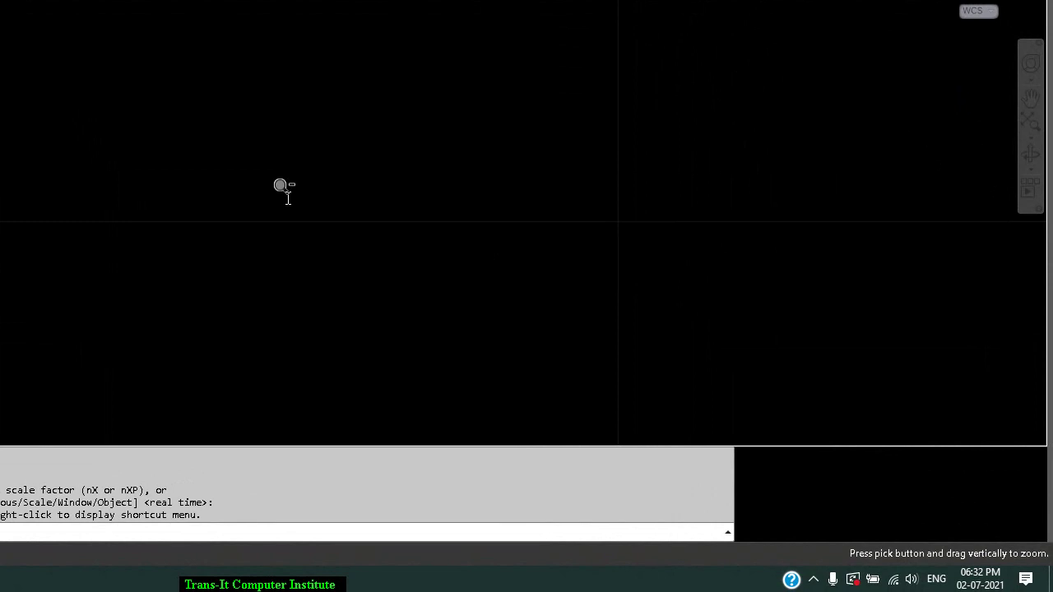
drag(288, 197, 313, 589)
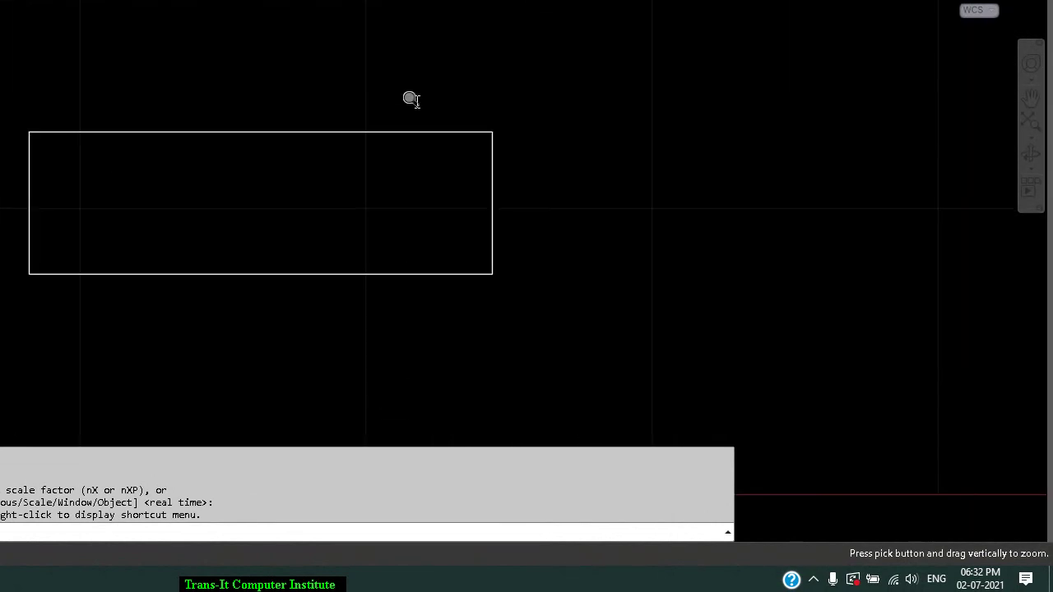
drag(411, 99, 416, 471)
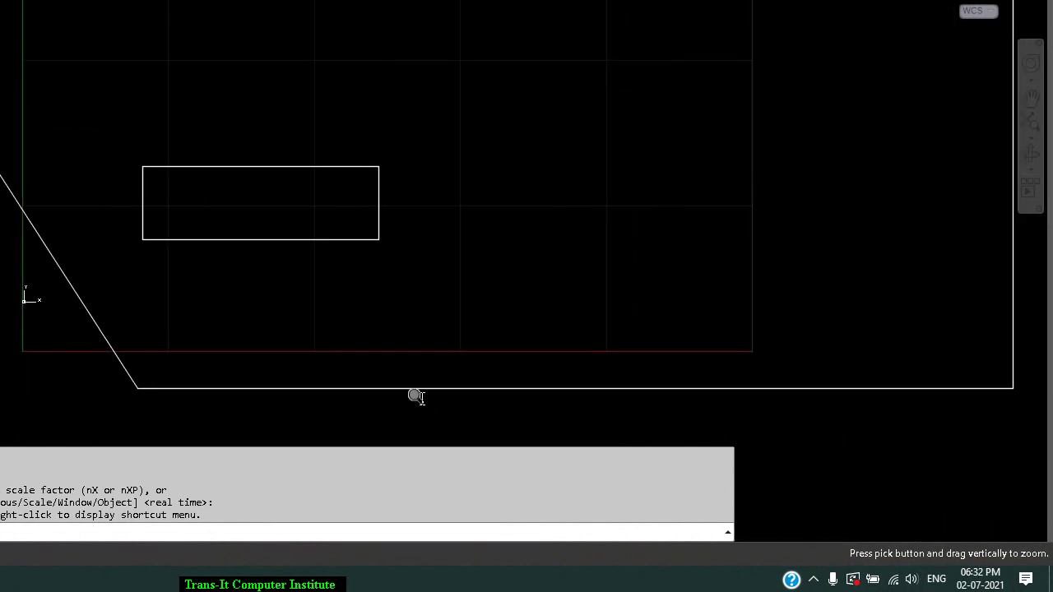
mouse_move(417, 317)
mouse_down()
mouse_move(555, 71)
mouse_move(611, 240)
mouse_move(625, 447)
mouse_up()
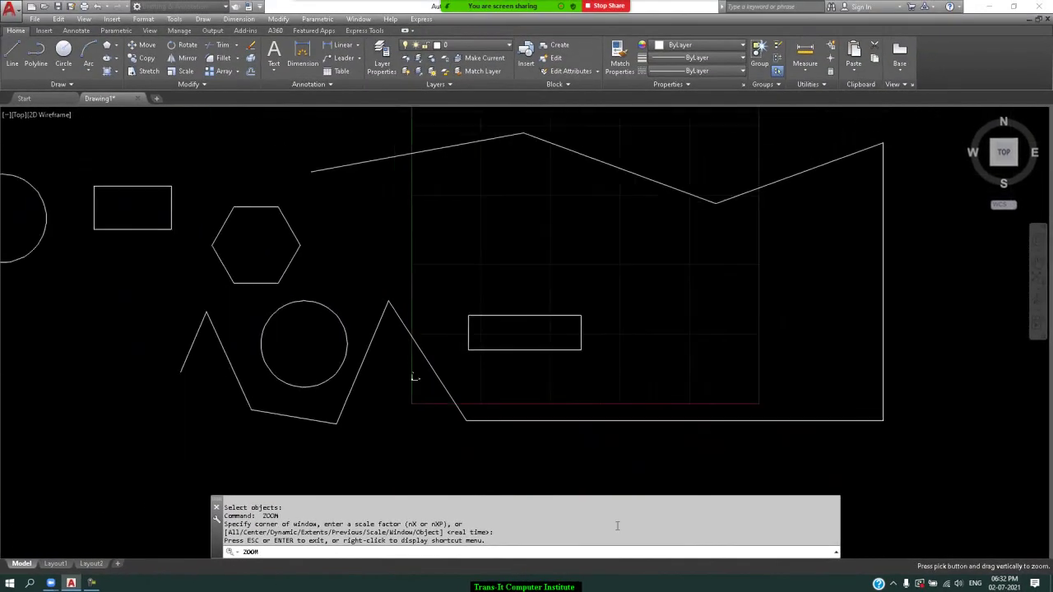
drag(617, 525, 619, 567)
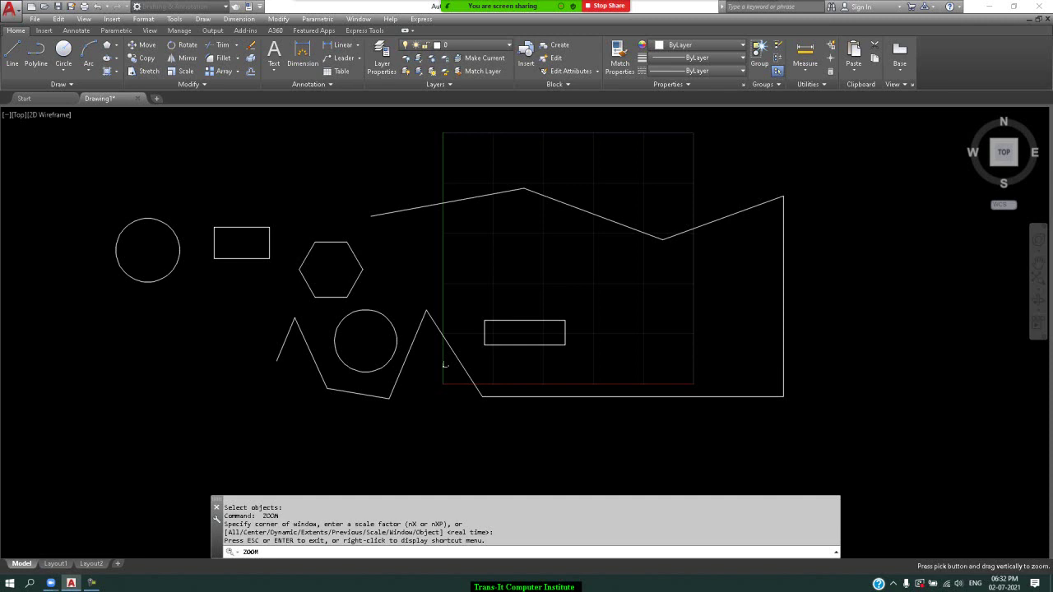
key(Escape)
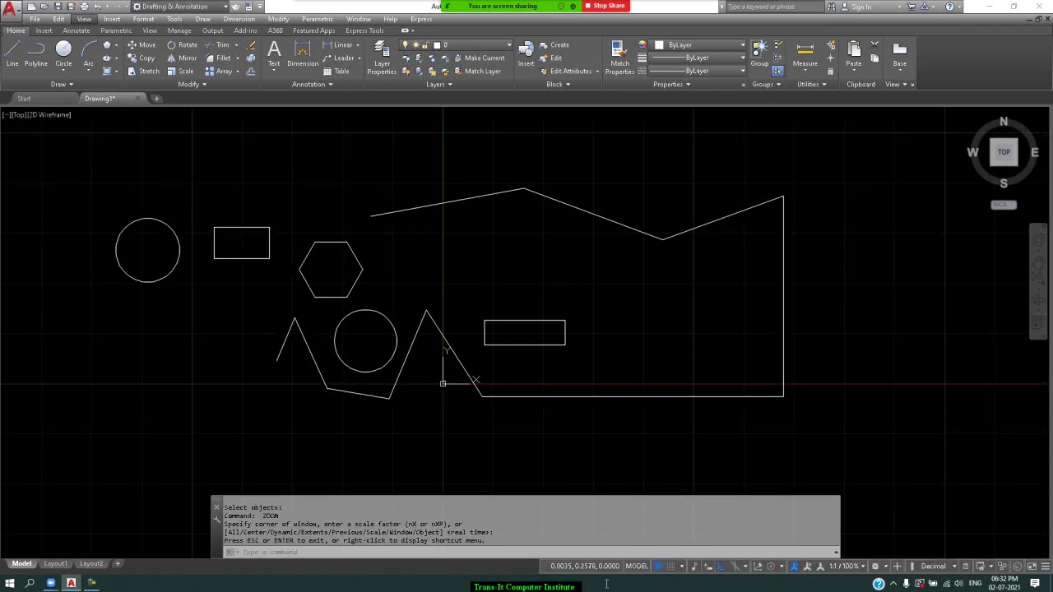
Step: Try an empty crossing window, then reset to the top view of everything and cancel ZOOM
click(888, 258)
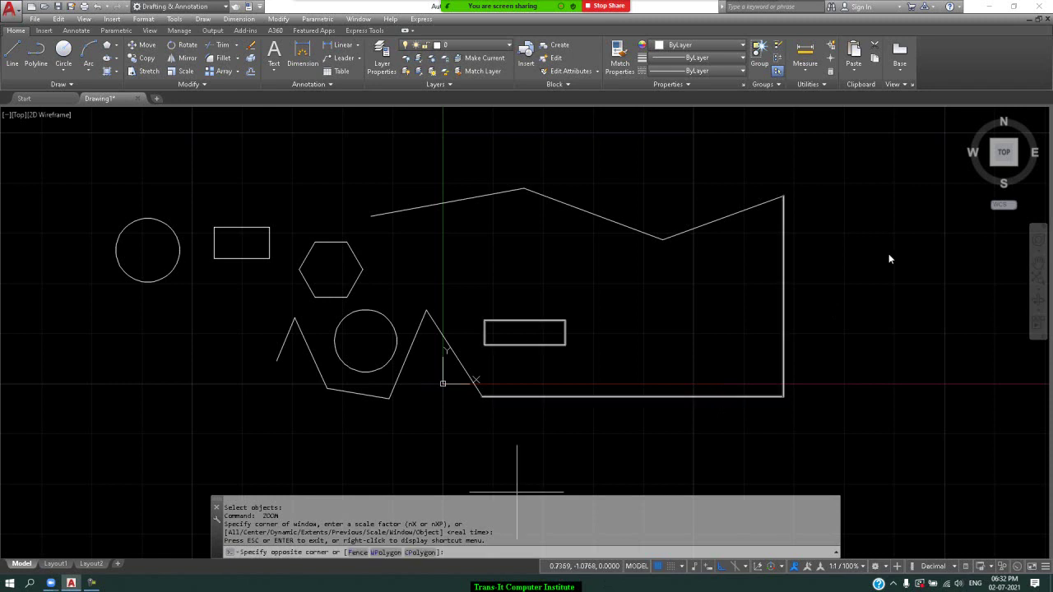
click(889, 253)
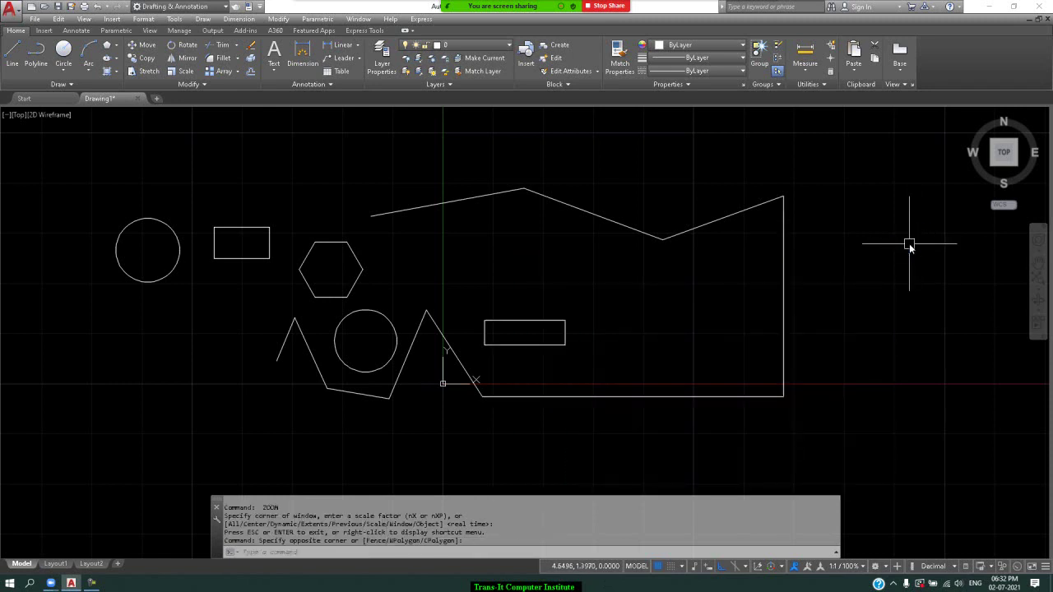
scroll(909, 245, down, 2)
scroll(909, 245, down, 3)
scroll(909, 246, up, 5)
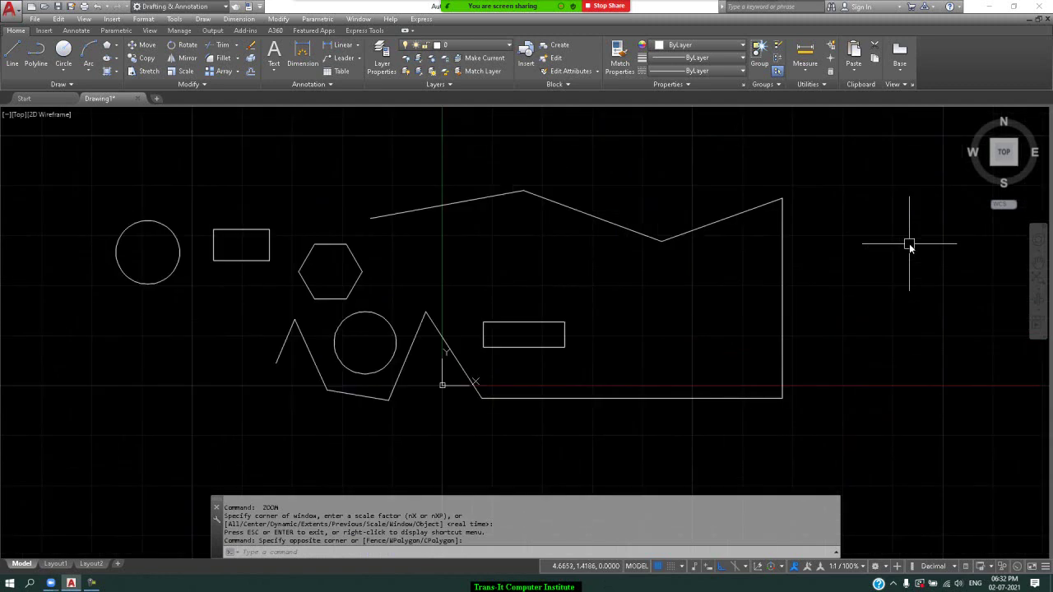
scroll(909, 245, down, 2)
scroll(909, 245, up, 2)
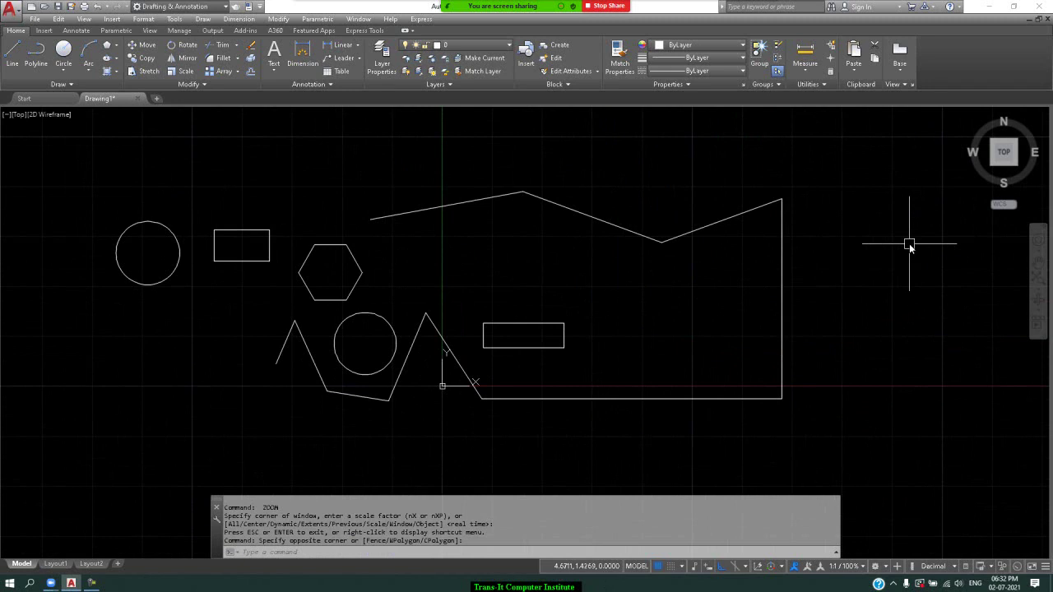
click(1004, 155)
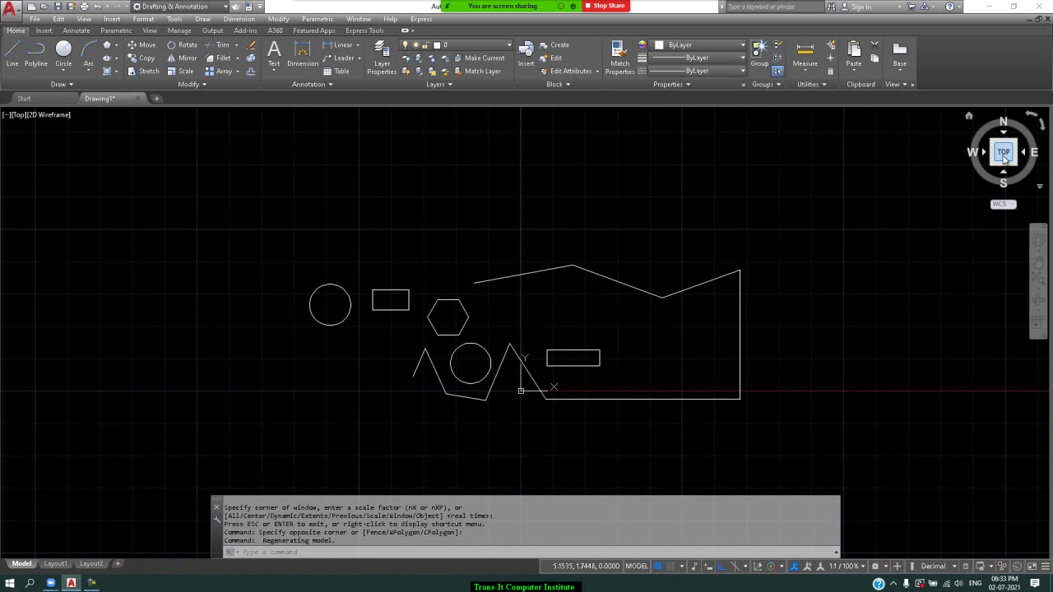
text(z)
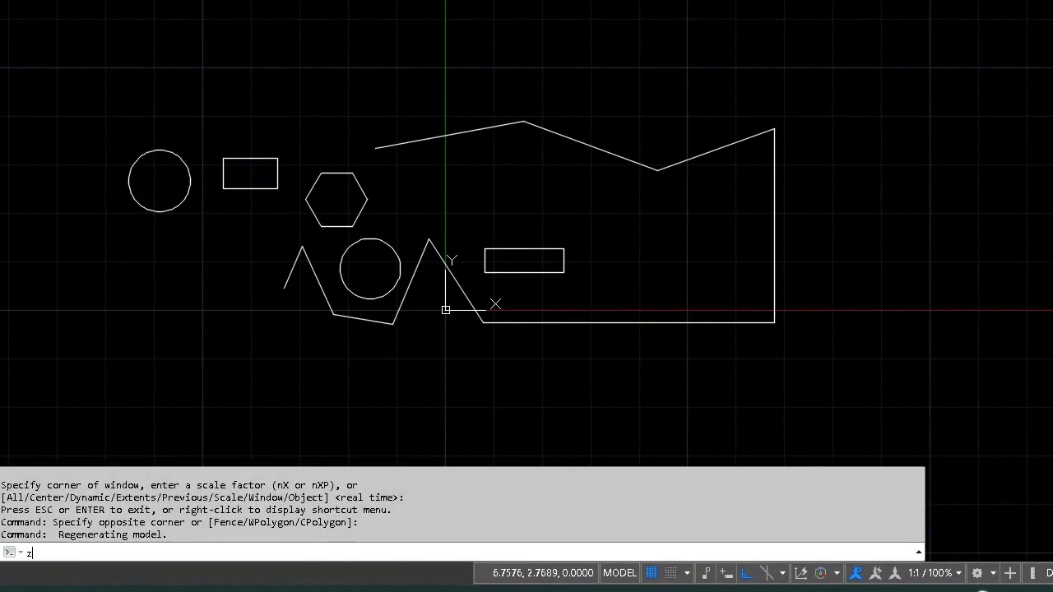
key(Return)
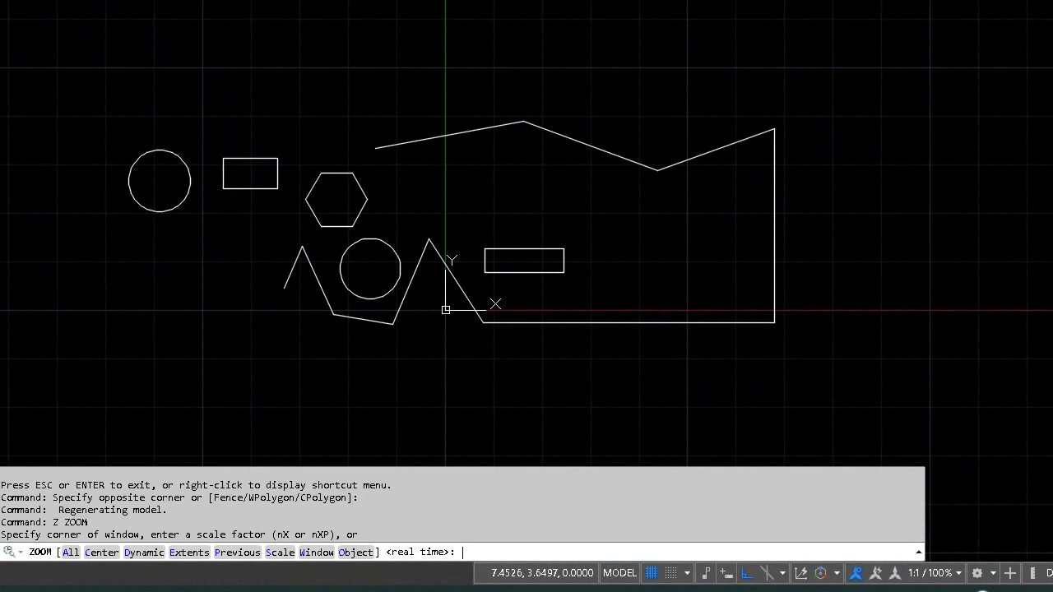
key(Escape)
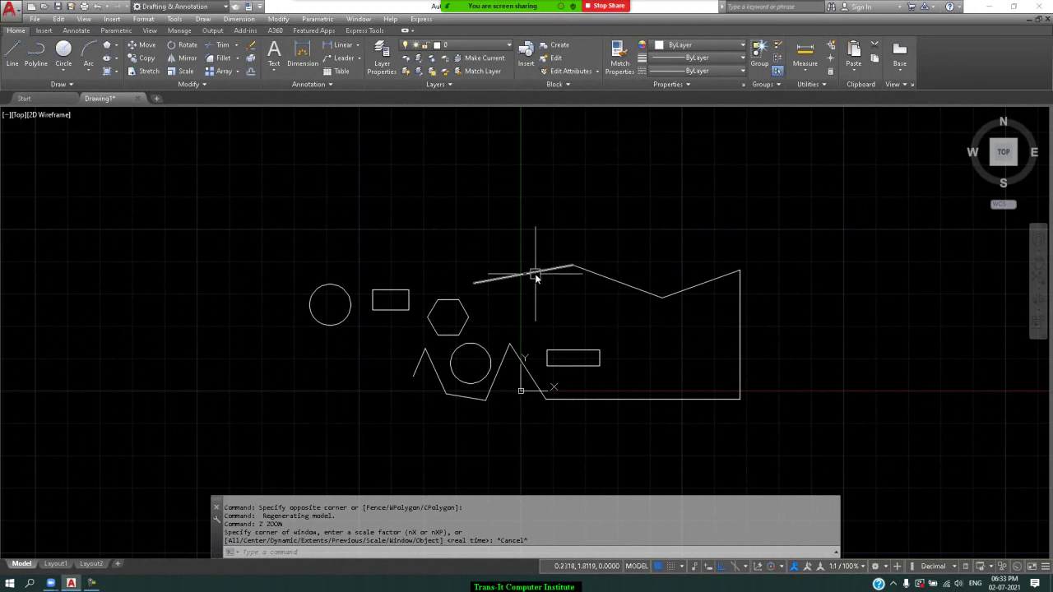
mouse_move(252, 46)
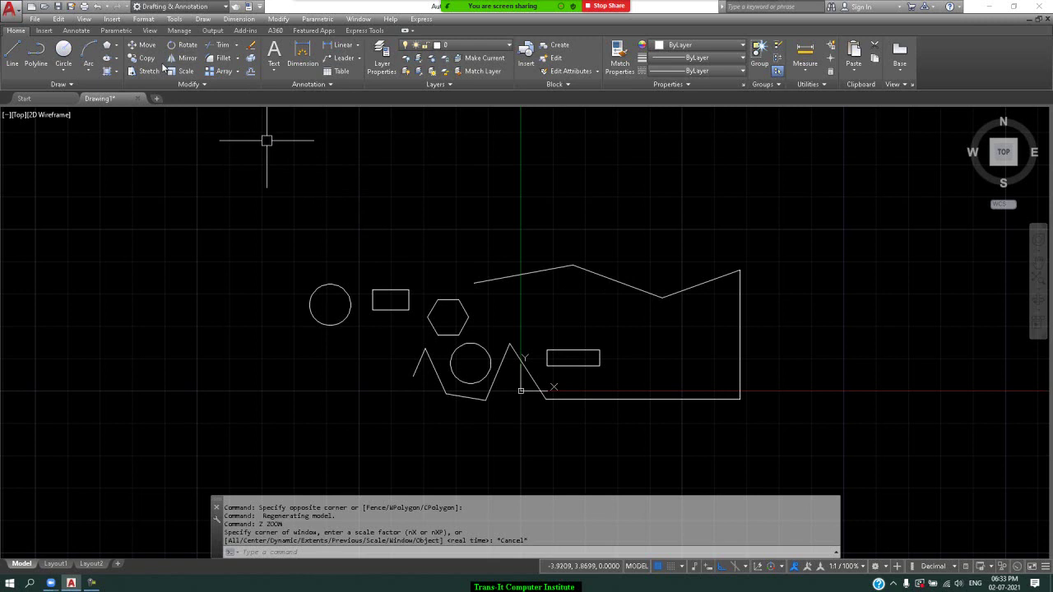
Step: Erase the small rectangle, the hexagon and the slanted top line with ERASE
click(253, 47)
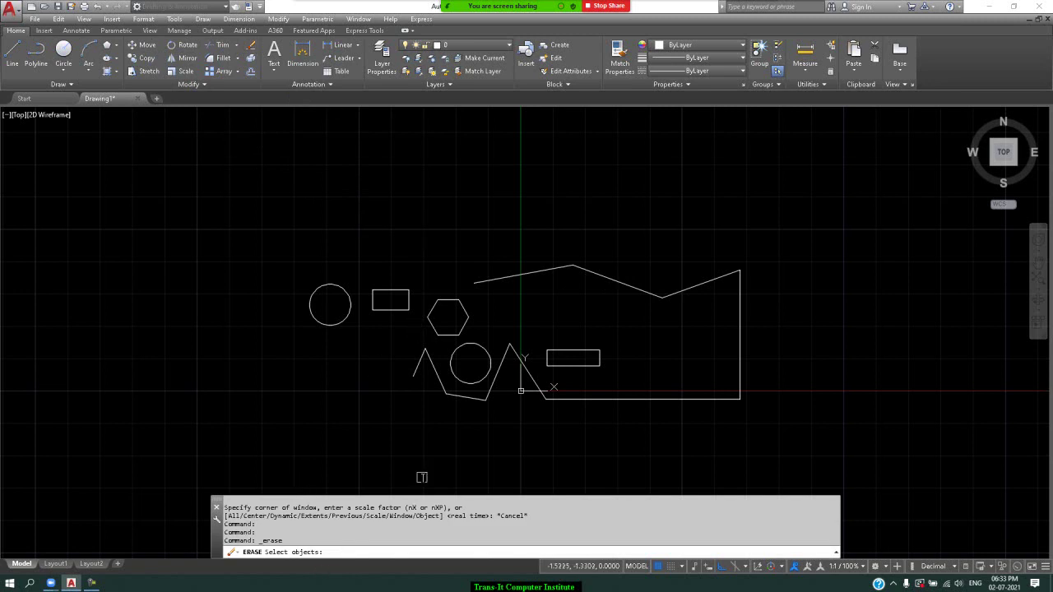
click(558, 349)
click(462, 316)
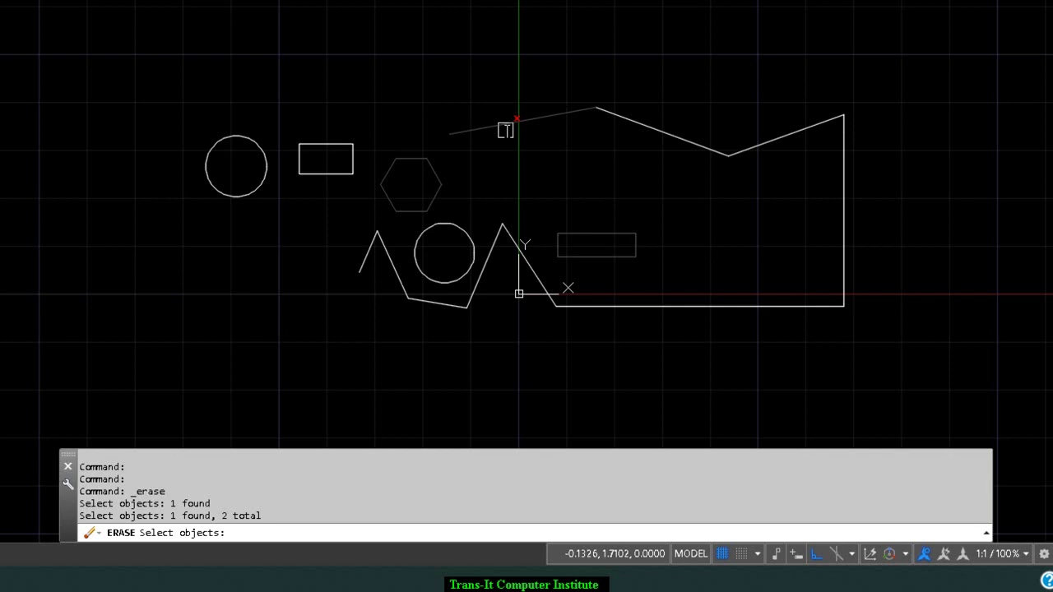
click(505, 130)
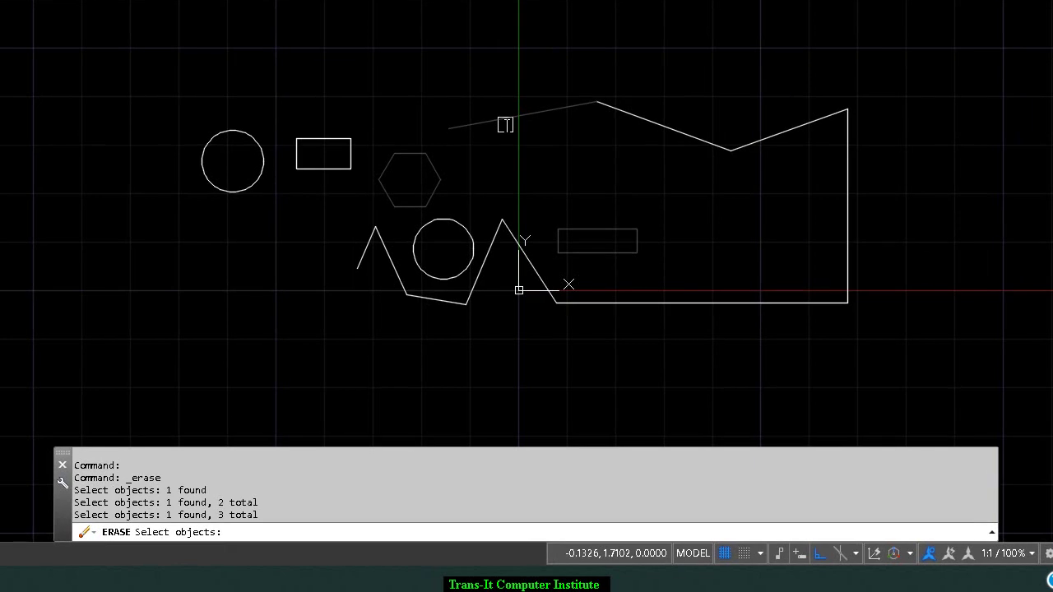
key(Return)
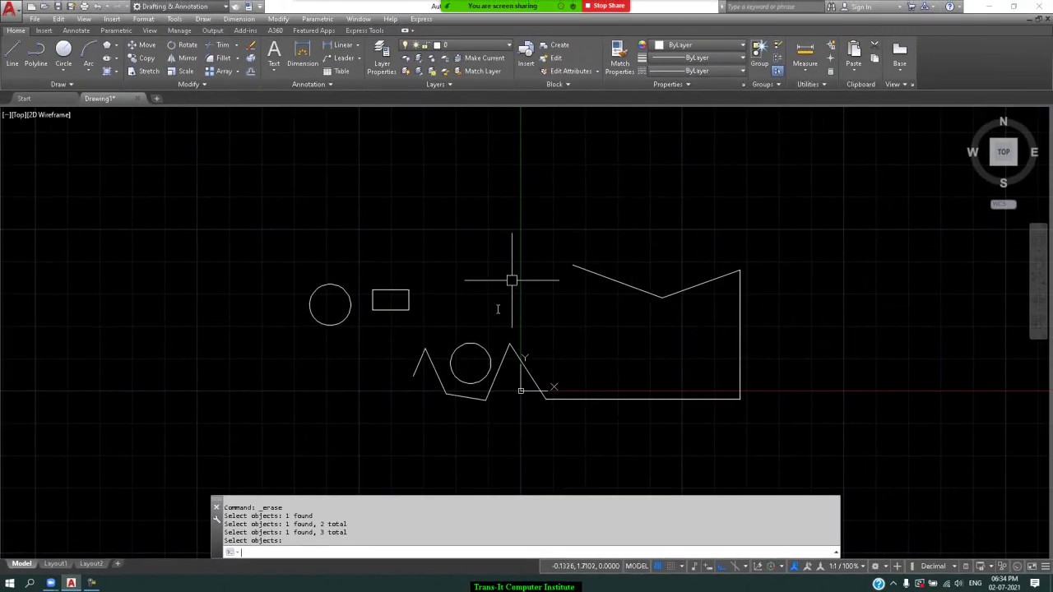
Step: Select the inner circle and the other small rectangle and delete them
click(478, 347)
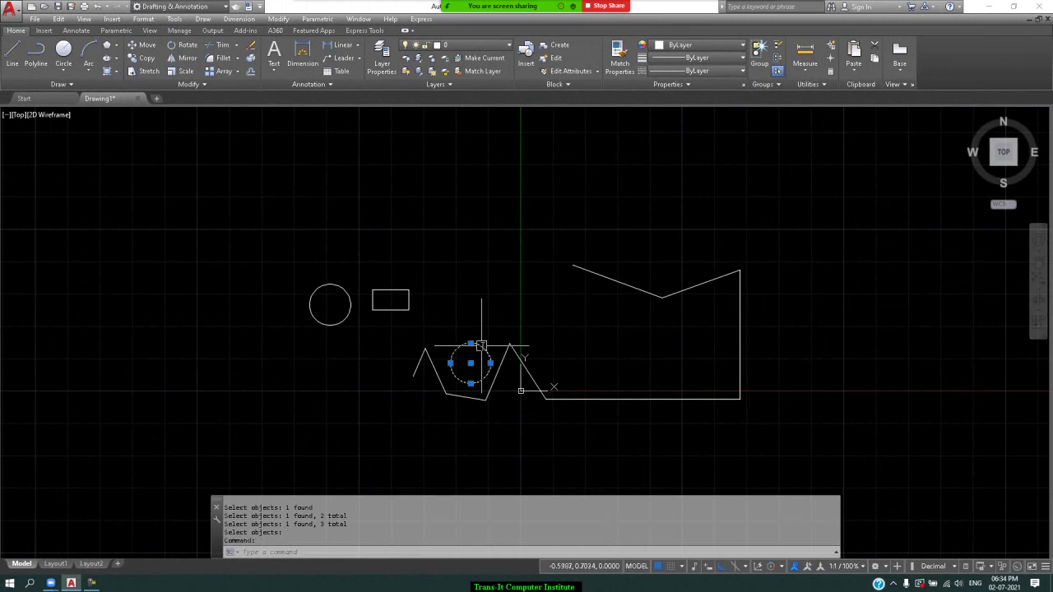
click(407, 300)
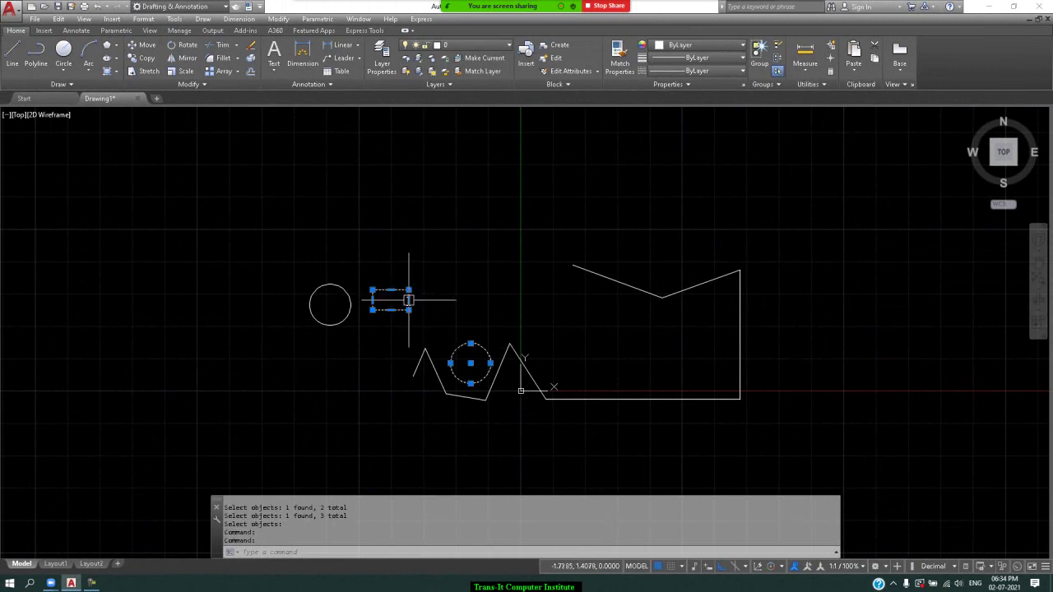
key(Delete)
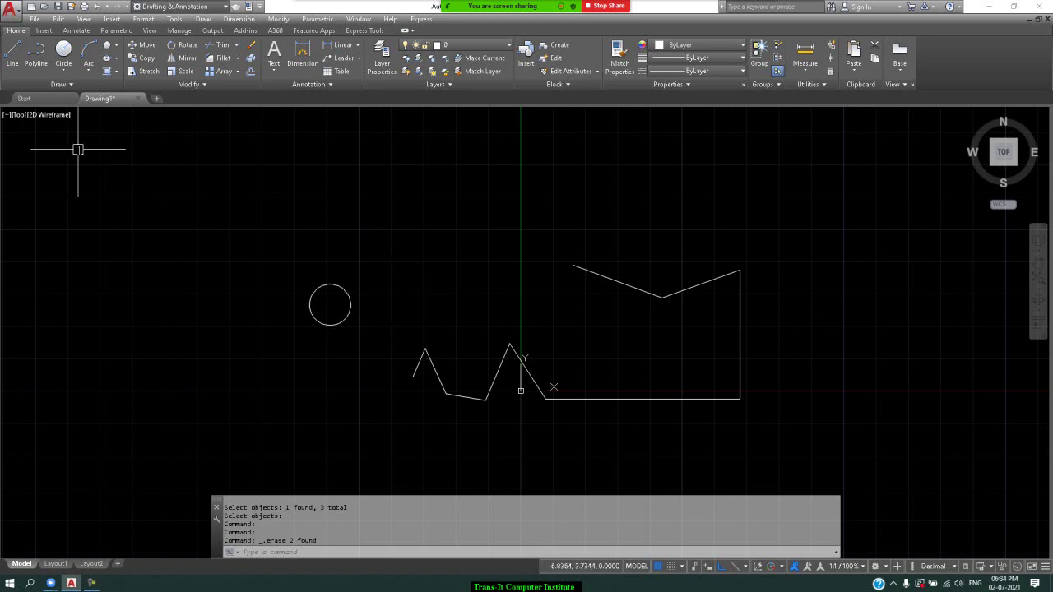
Step: Open the recent AUTOCAD -CIVIL PLAN drawing and zoom out to see all its drawings
click(34, 18)
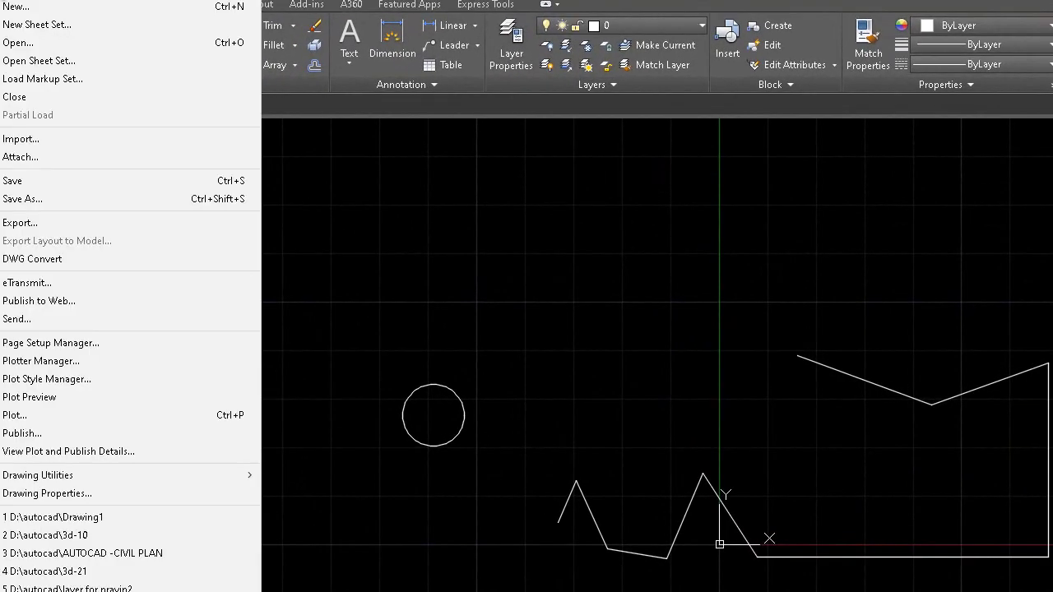
click(129, 553)
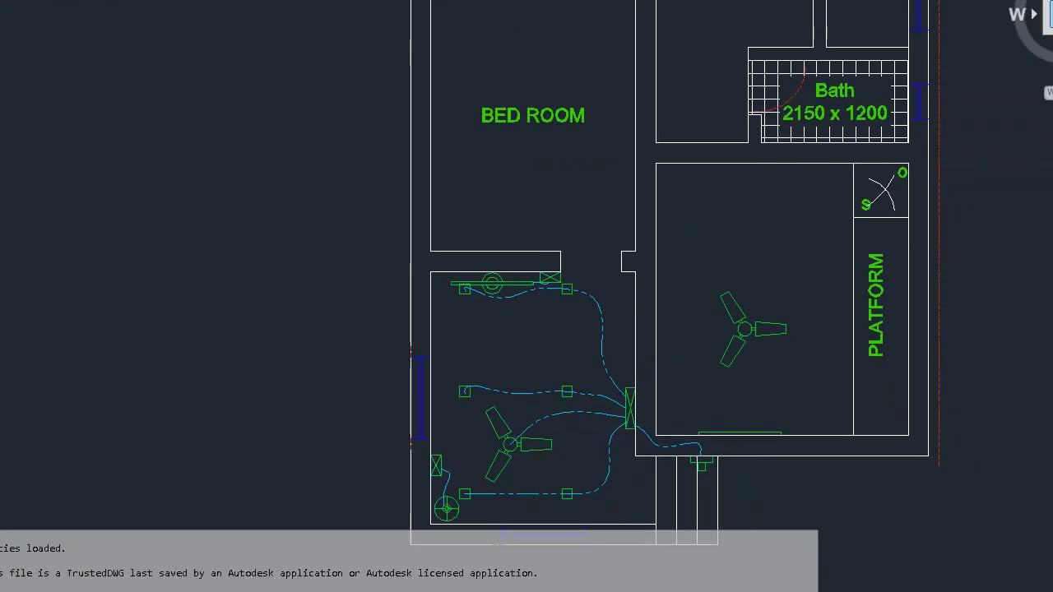
scroll(468, 154, down, 2)
scroll(468, 154, down, 5)
scroll(467, 154, down, 3)
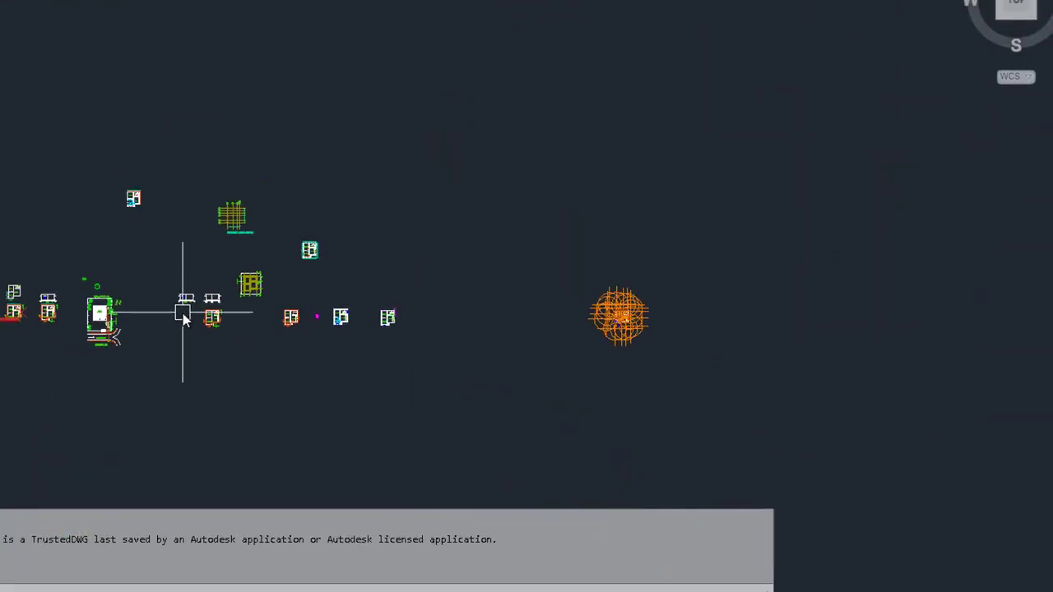
text(z)
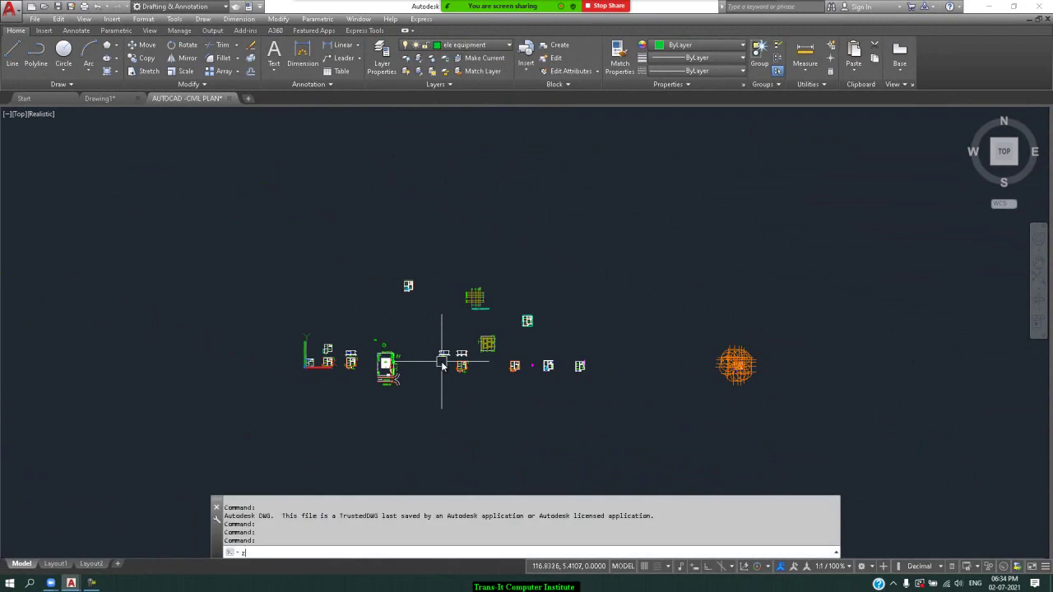
key(Return)
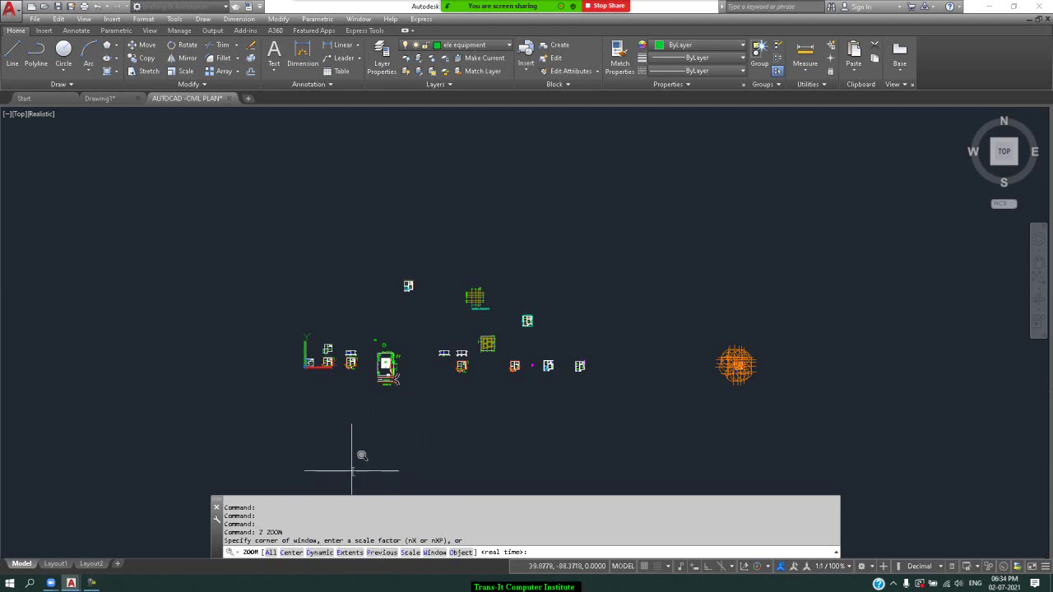
Step: Zoom a window onto the elevation, section and plan drawings
click(340, 358)
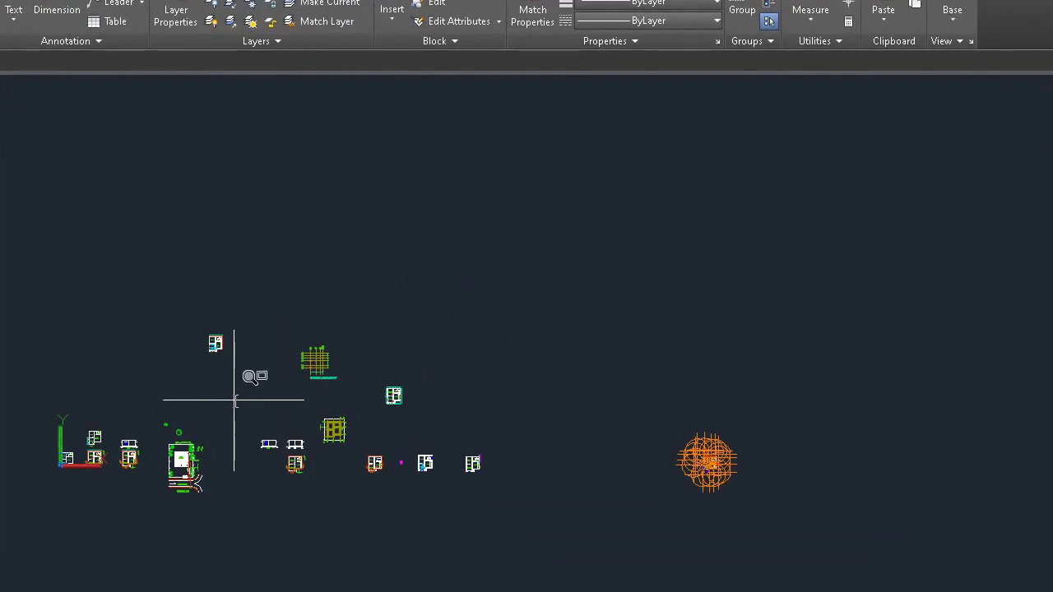
click(339, 470)
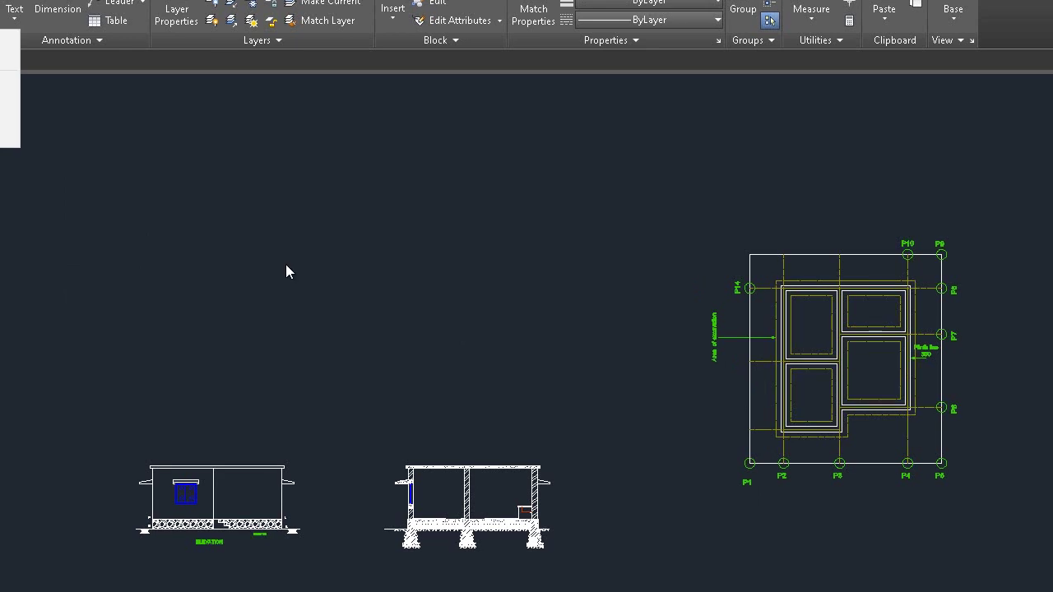
click(423, 42)
click(358, 113)
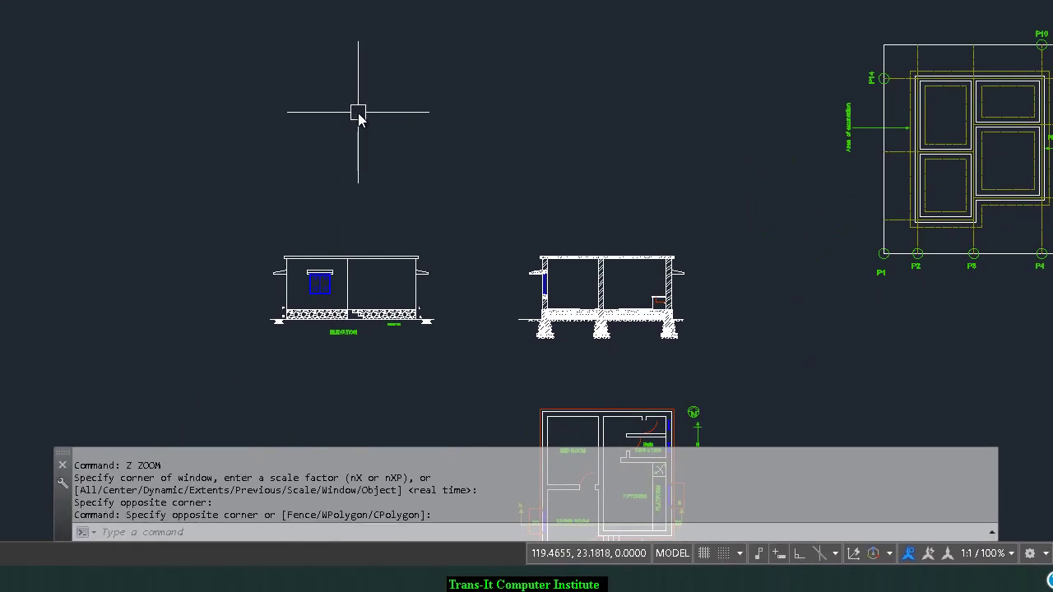
Step: Pan the view with P to bring the floor plans into sight
text(p)
key(Return)
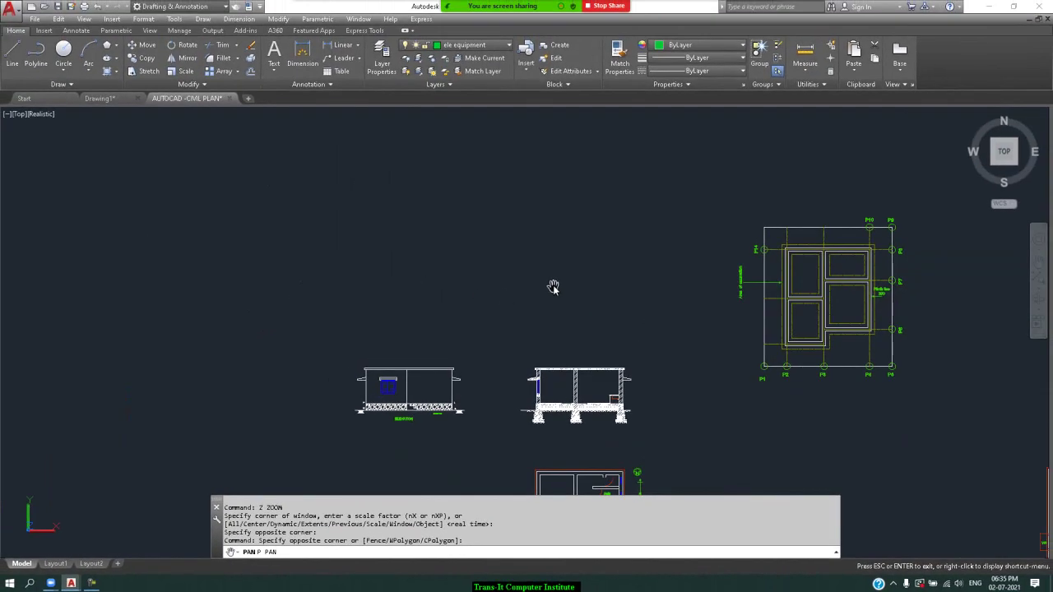
mouse_move(552, 288)
mouse_down()
mouse_move(452, 304)
mouse_move(195, 240)
mouse_move(0, 227)
mouse_move(0, 198)
mouse_up()
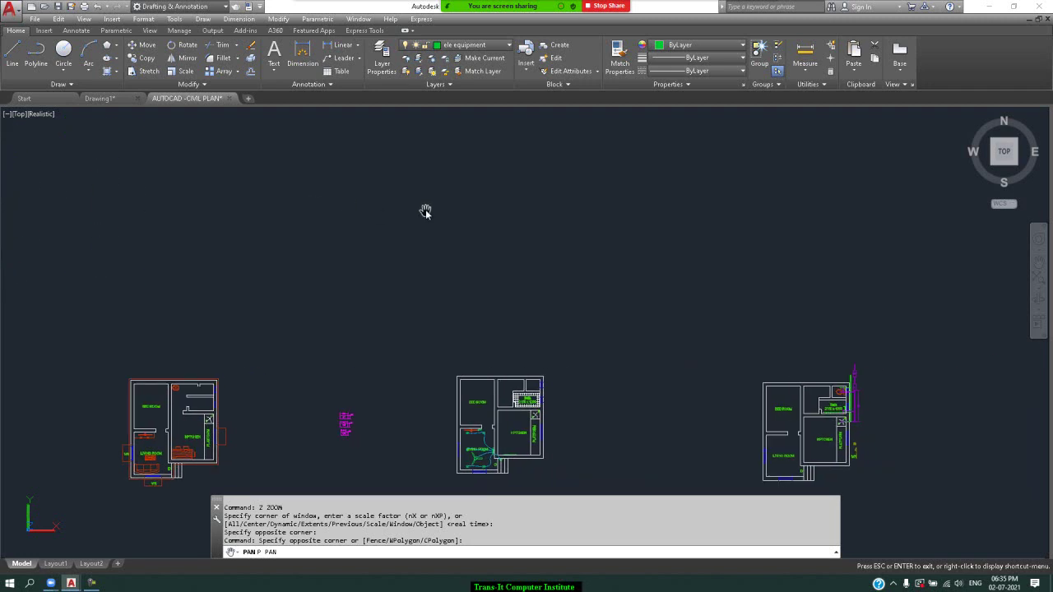
mouse_move(423, 211)
mouse_down()
mouse_move(269, 200)
mouse_move(404, 209)
mouse_move(578, 167)
mouse_move(829, 167)
mouse_up()
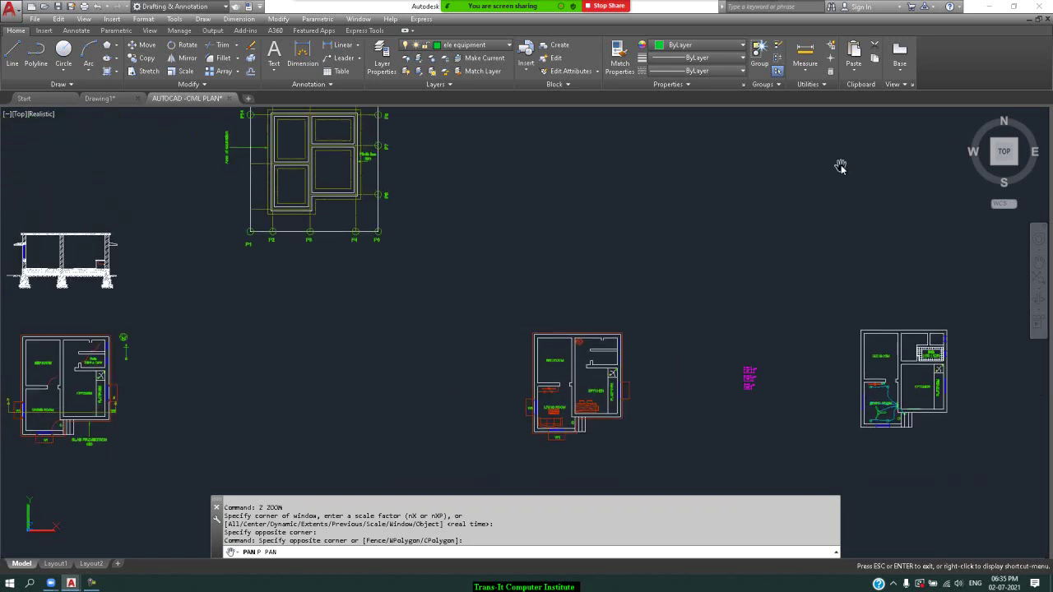
key(Escape)
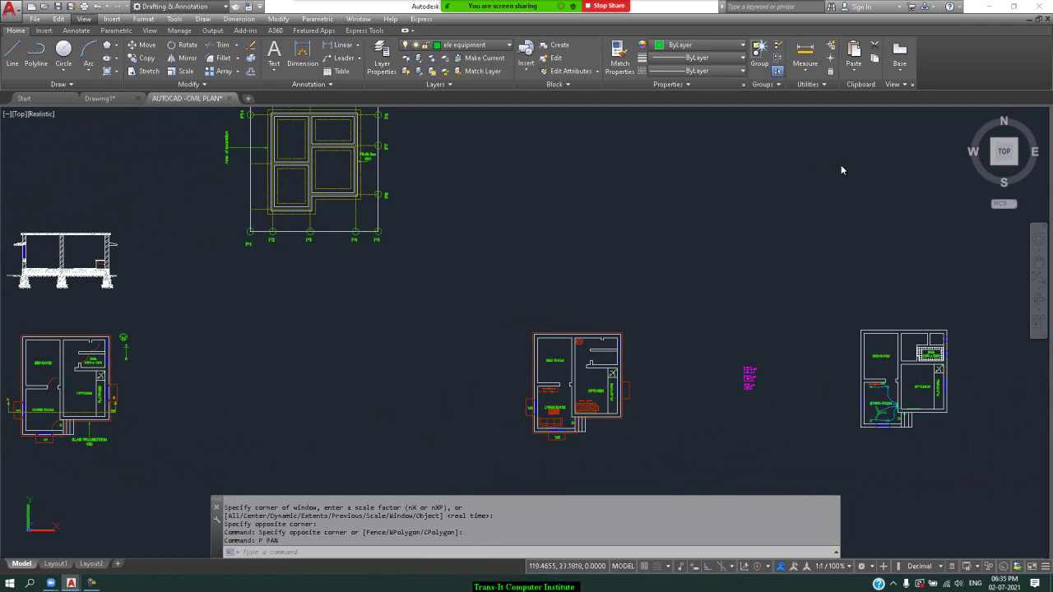
Step: Demonstrate crossing, lasso and window selections on the floor plans
click(841, 166)
click(414, 272)
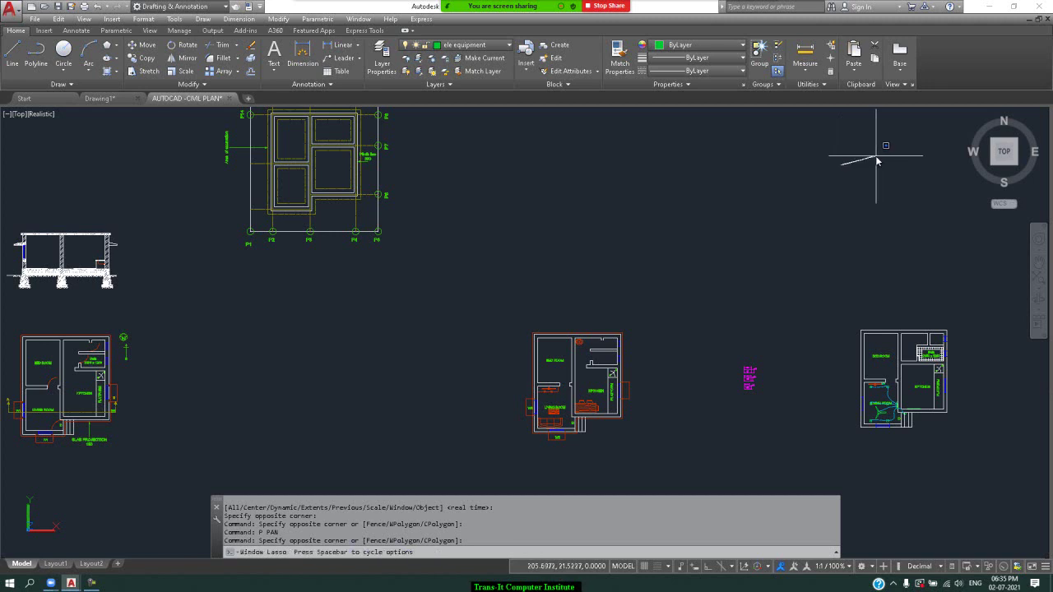
drag(852, 160, 863, 158)
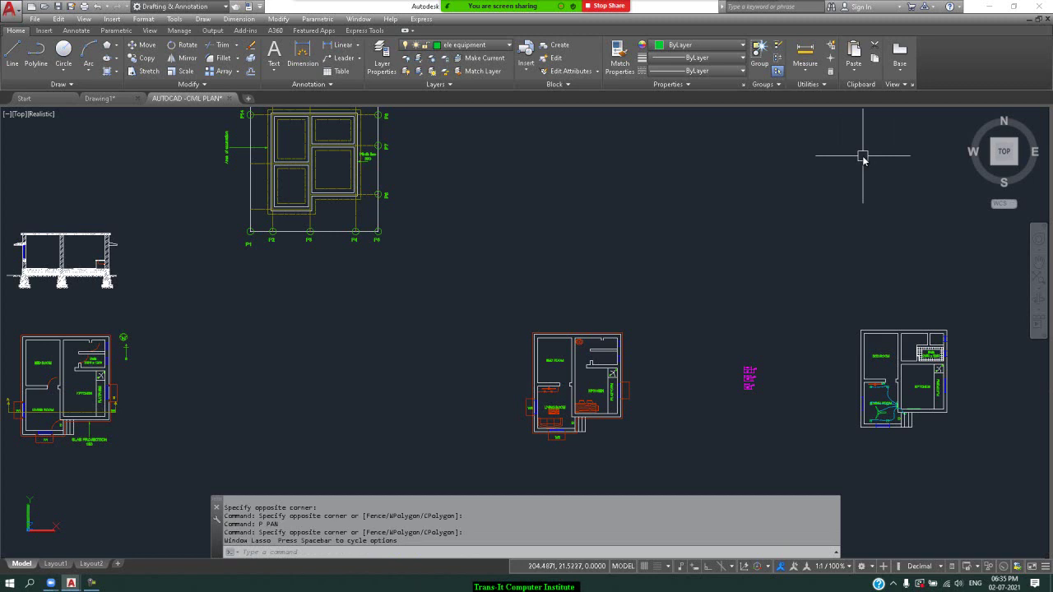
click(909, 157)
click(861, 183)
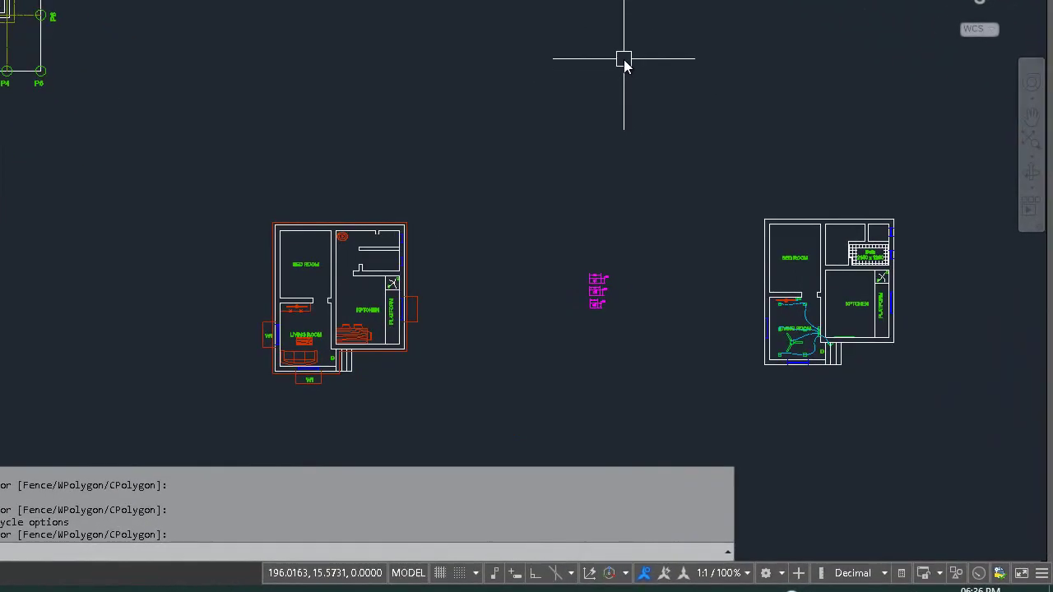
Step: Pan the view from the shortcut menu to bring the left floor plan into view
right_click(767, 224)
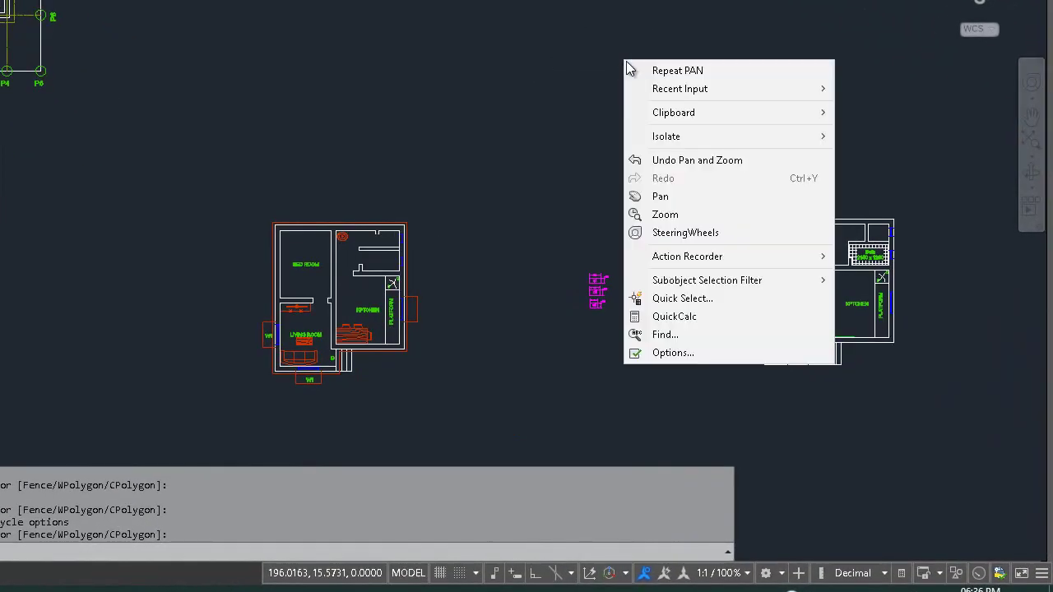
click(679, 205)
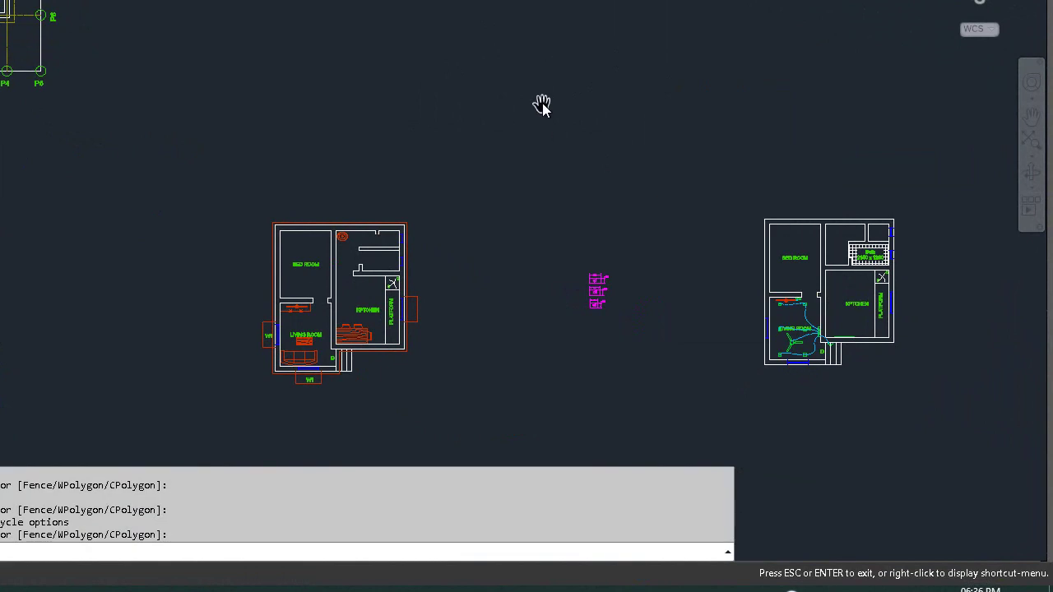
mouse_move(543, 105)
mouse_down()
mouse_move(310, 74)
mouse_move(823, 64)
mouse_up()
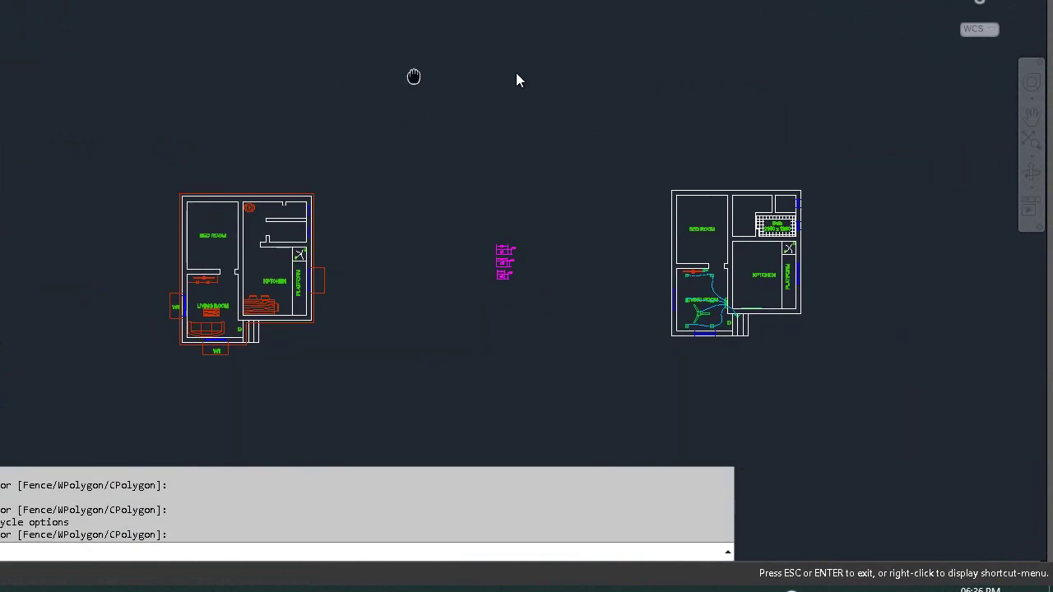
mouse_move(746, 56)
mouse_down()
mouse_move(998, 64)
mouse_move(454, 66)
mouse_up()
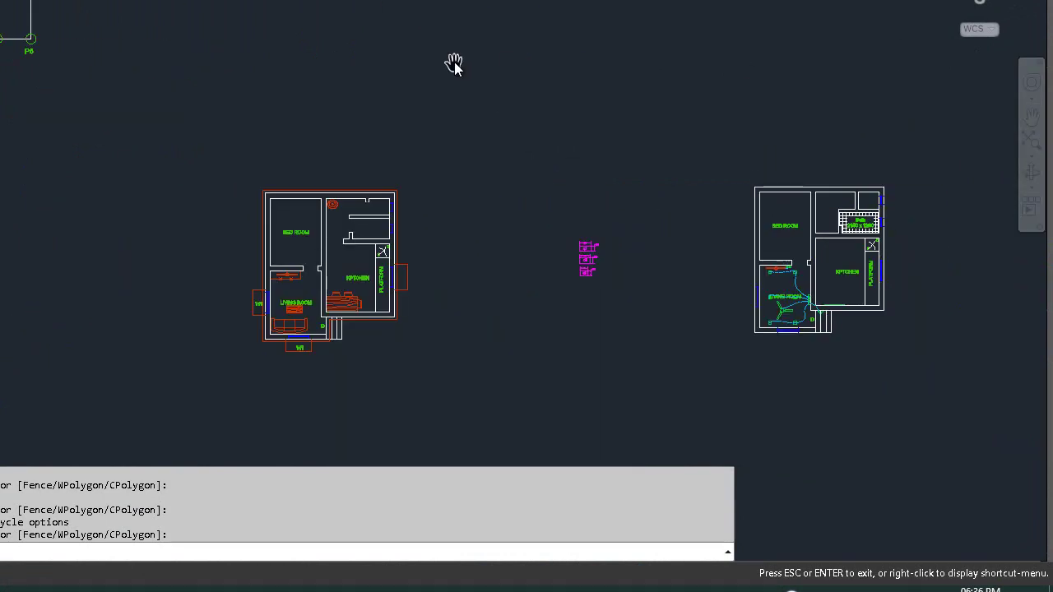
key(Escape)
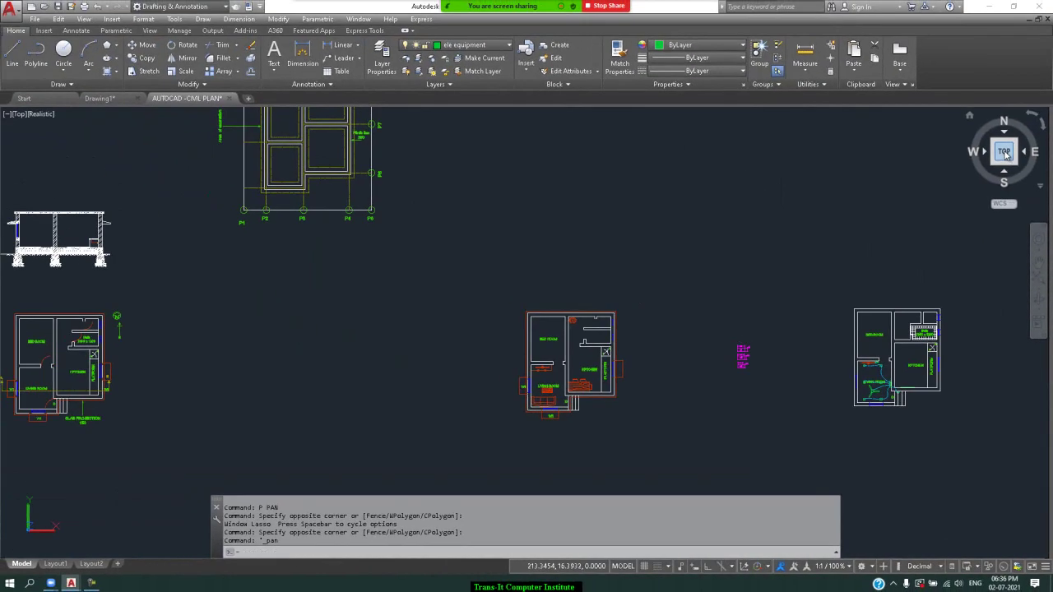
Step: Zoom out, then Zoom Window (Z) onto the group of house plans
scroll(729, 228, down, 3)
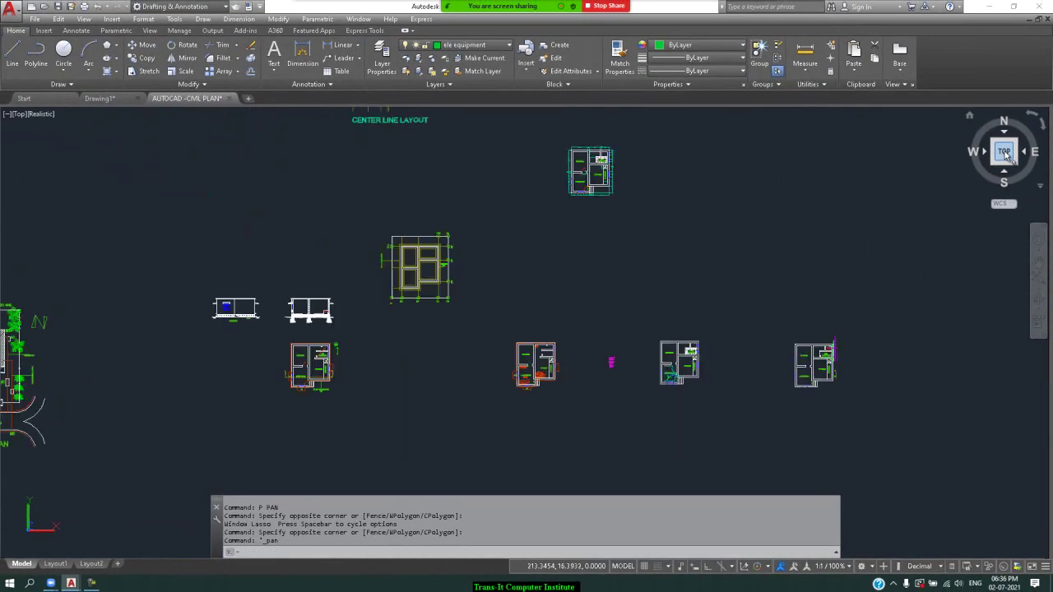
scroll(728, 228, down, 4)
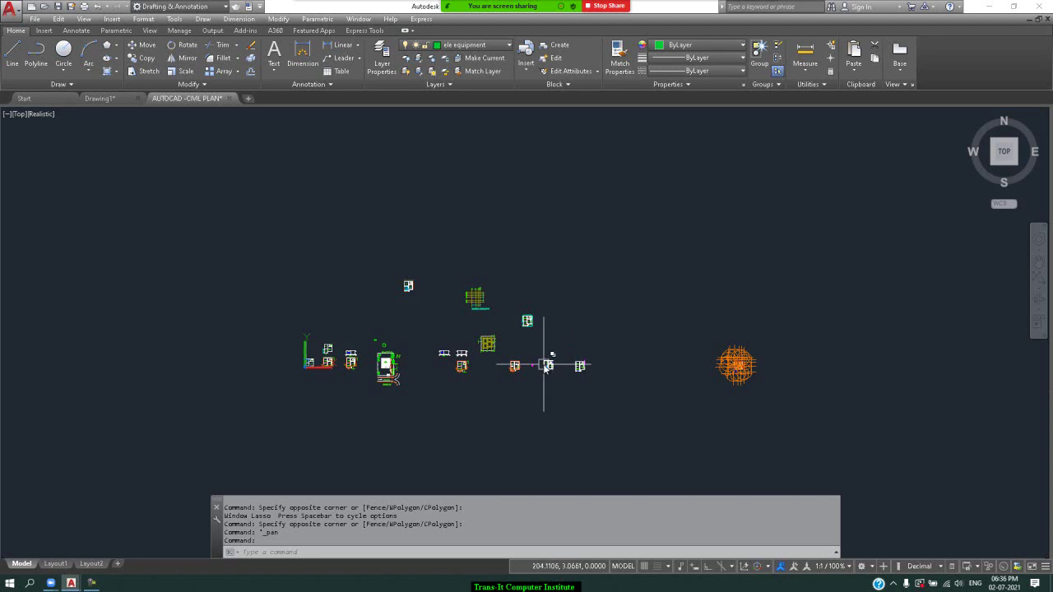
text(z)
key(Return)
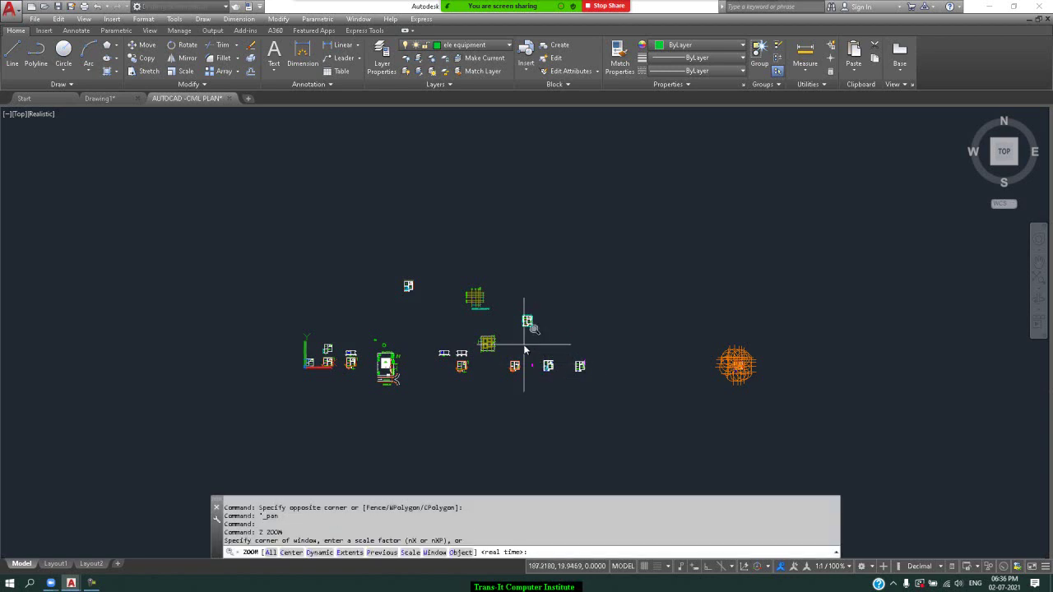
click(524, 344)
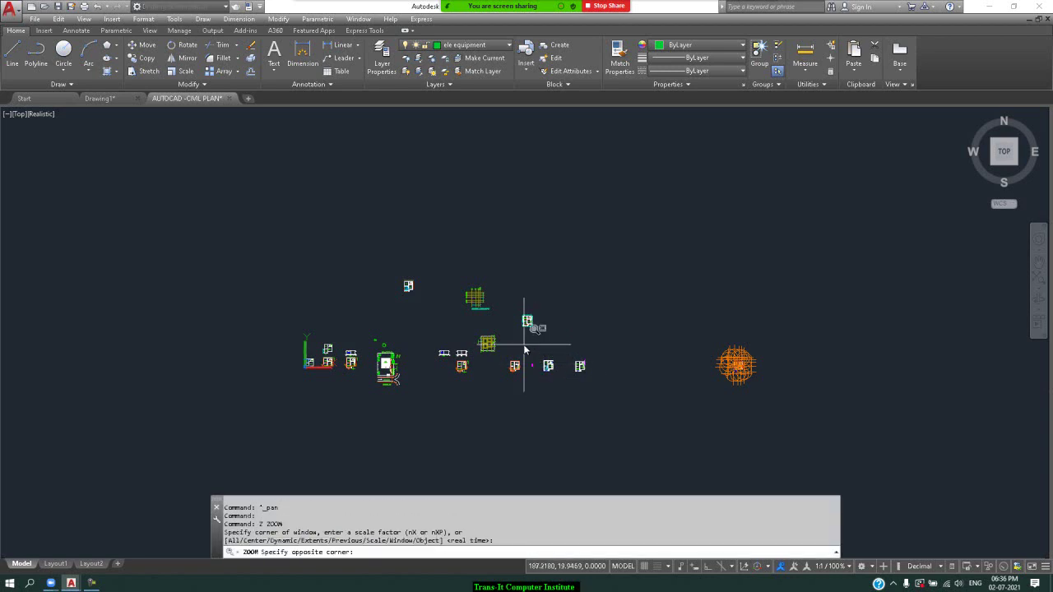
click(605, 380)
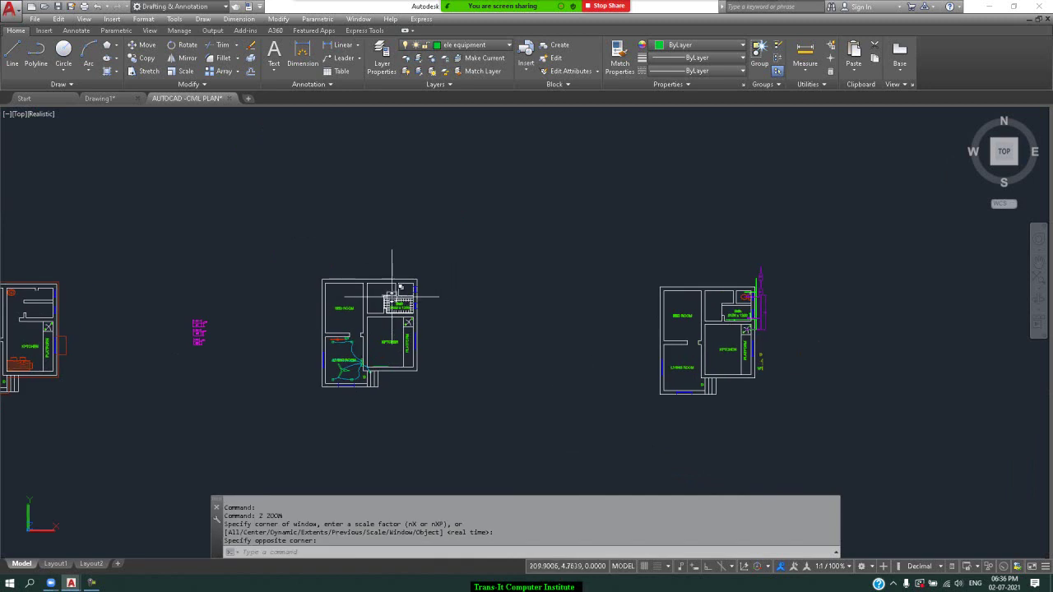
Step: Zoom Window onto the left floor plan and select the wall below the Bath
text(z)
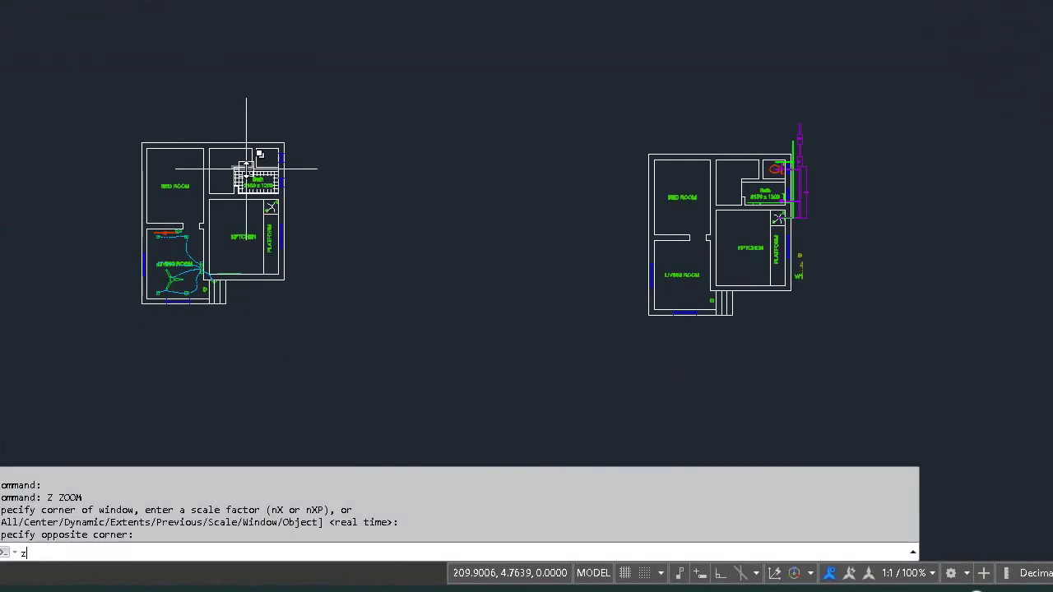
key(Return)
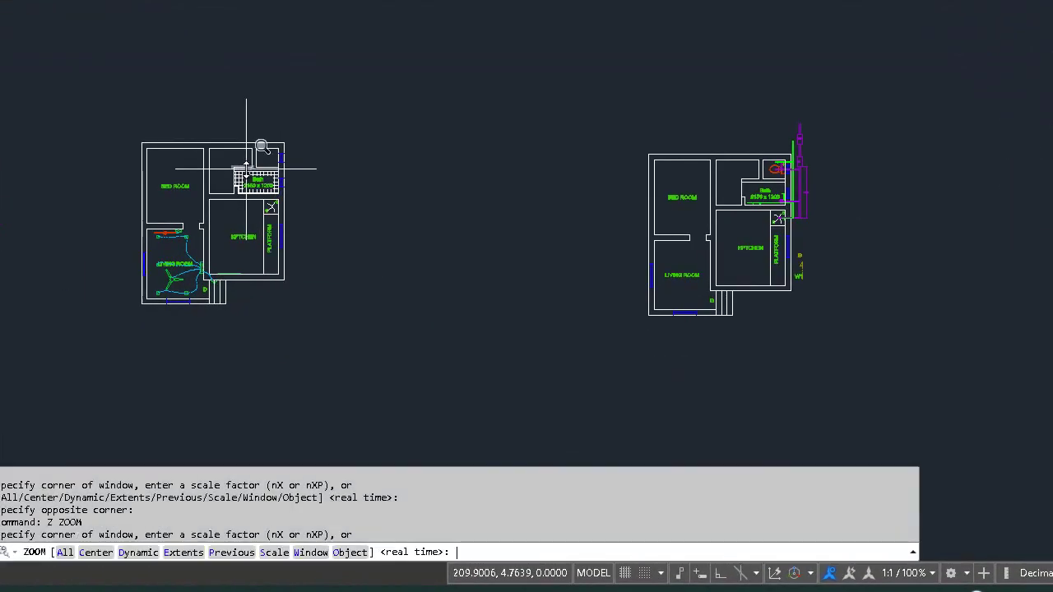
click(131, 128)
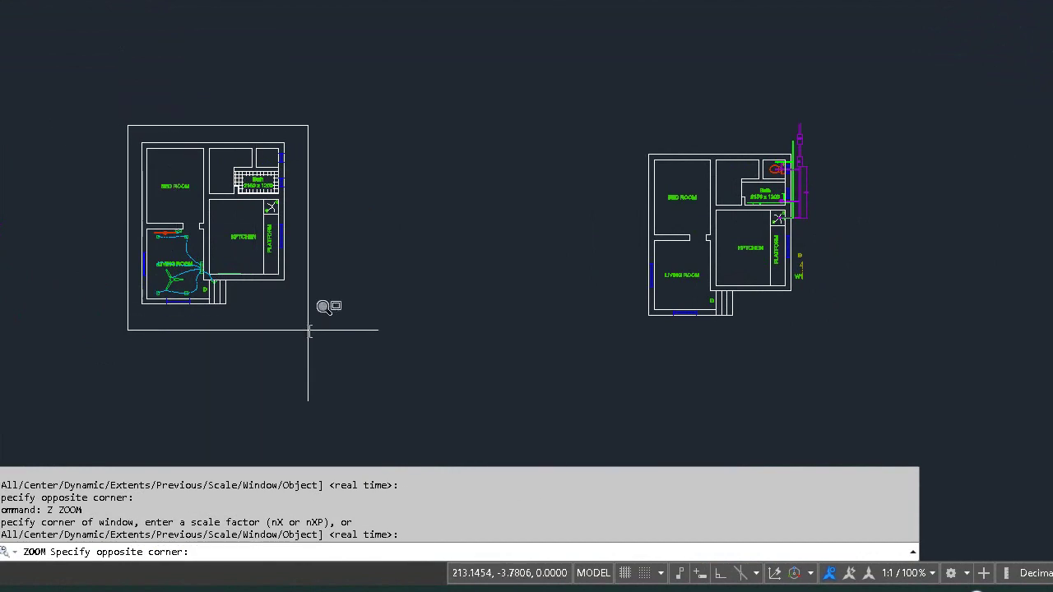
click(340, 337)
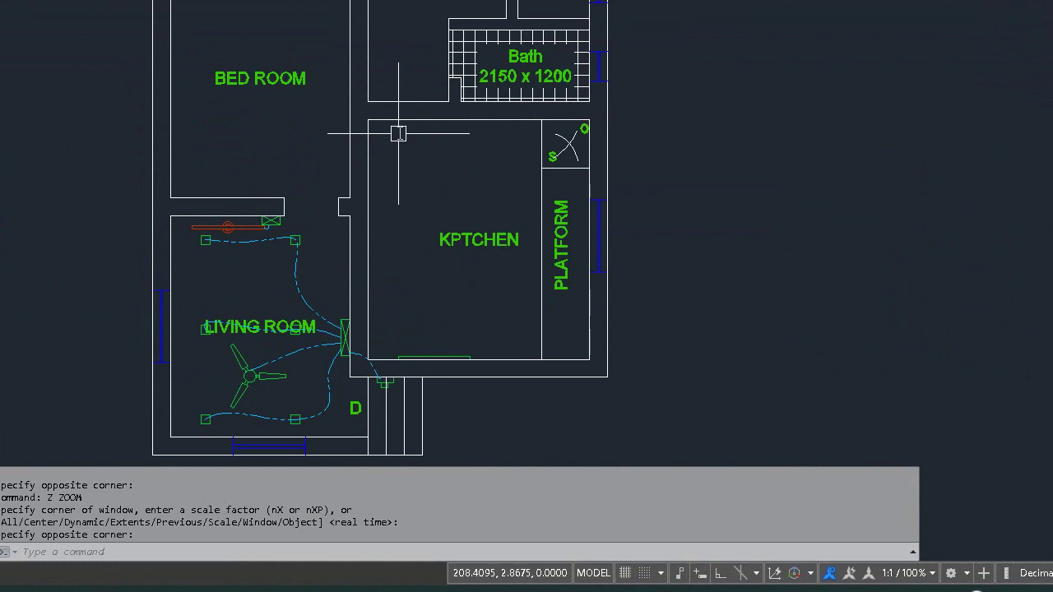
click(401, 100)
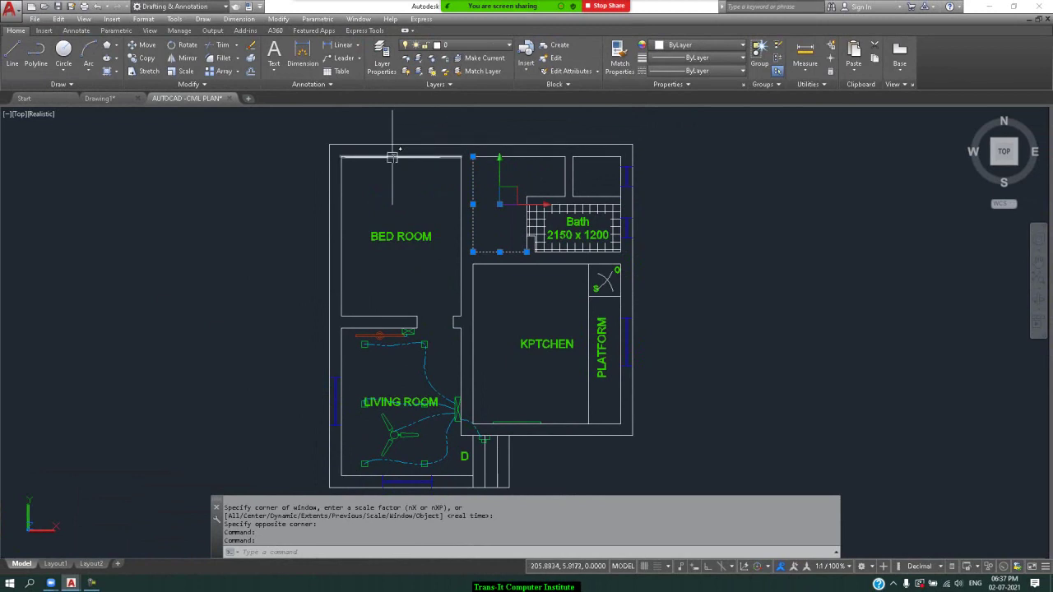
Step: Pick the bedroom and bath walls, clear them, zoom out and start a window selection
click(342, 190)
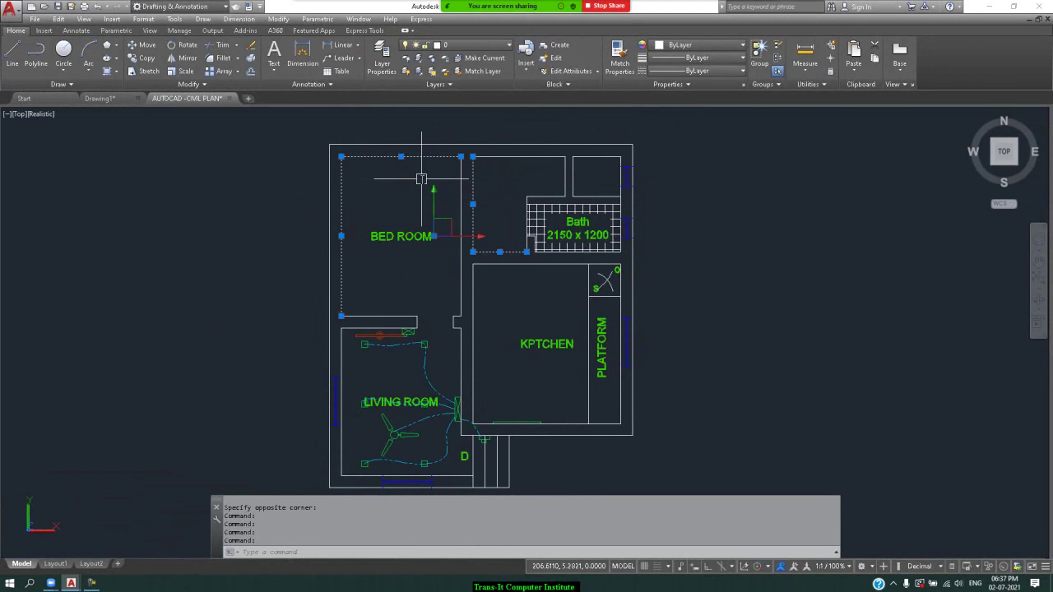
click(591, 196)
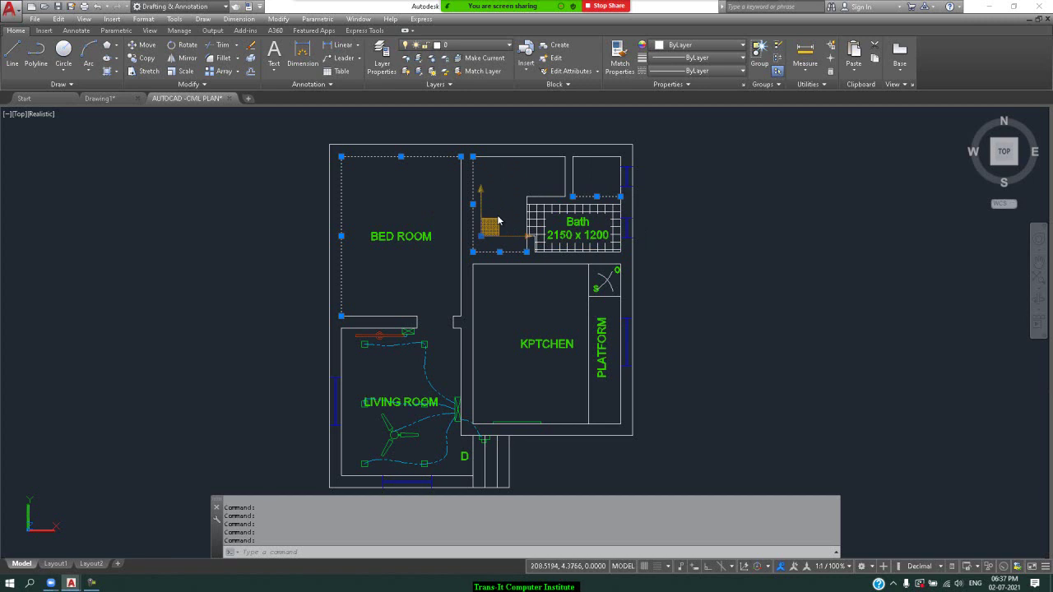
key(Escape)
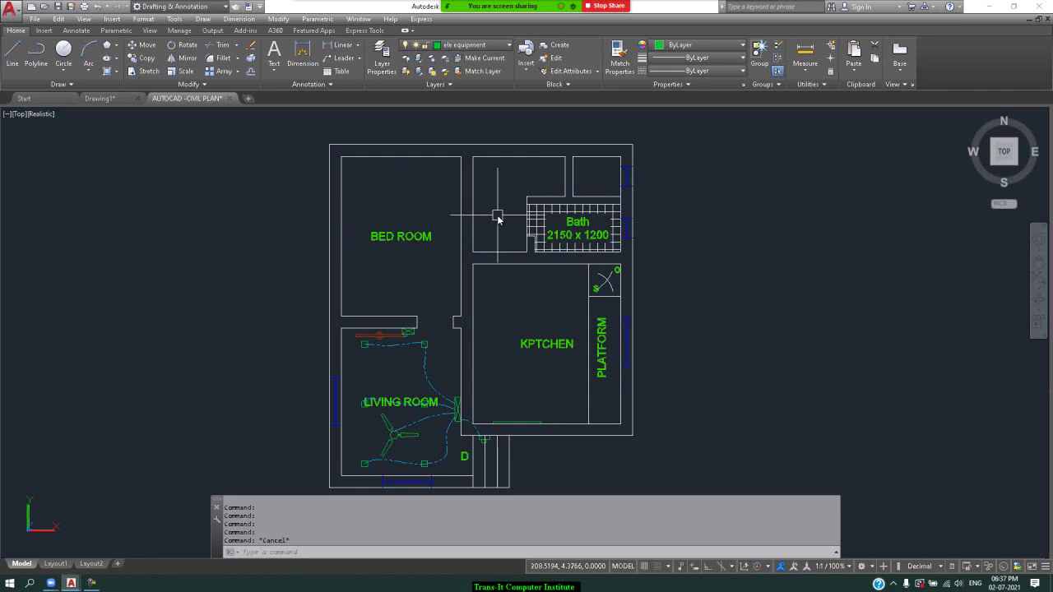
scroll(498, 218, down, 2)
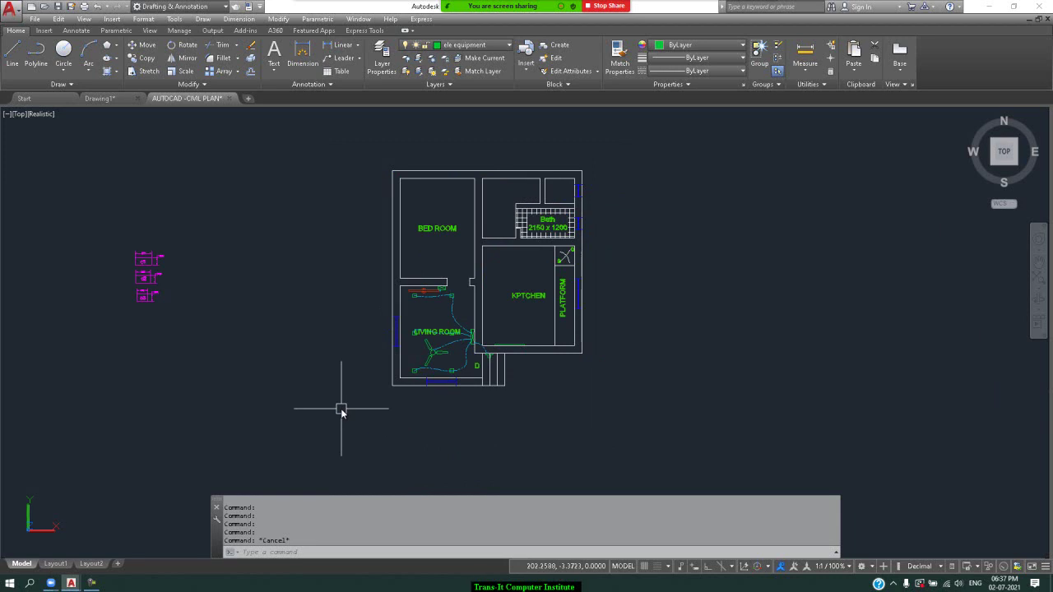
click(340, 409)
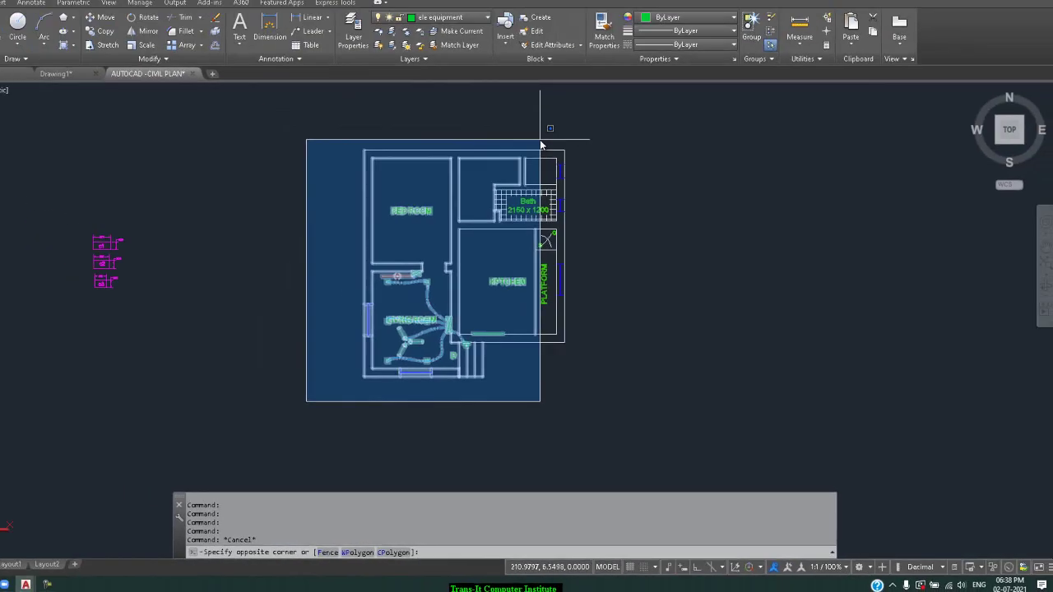
click(545, 204)
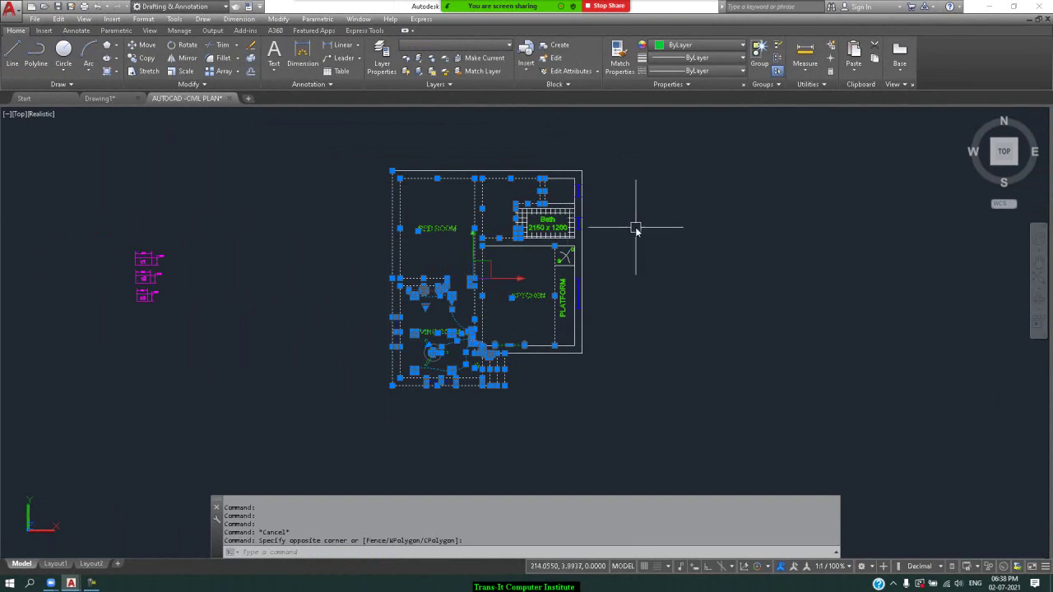
key(Escape)
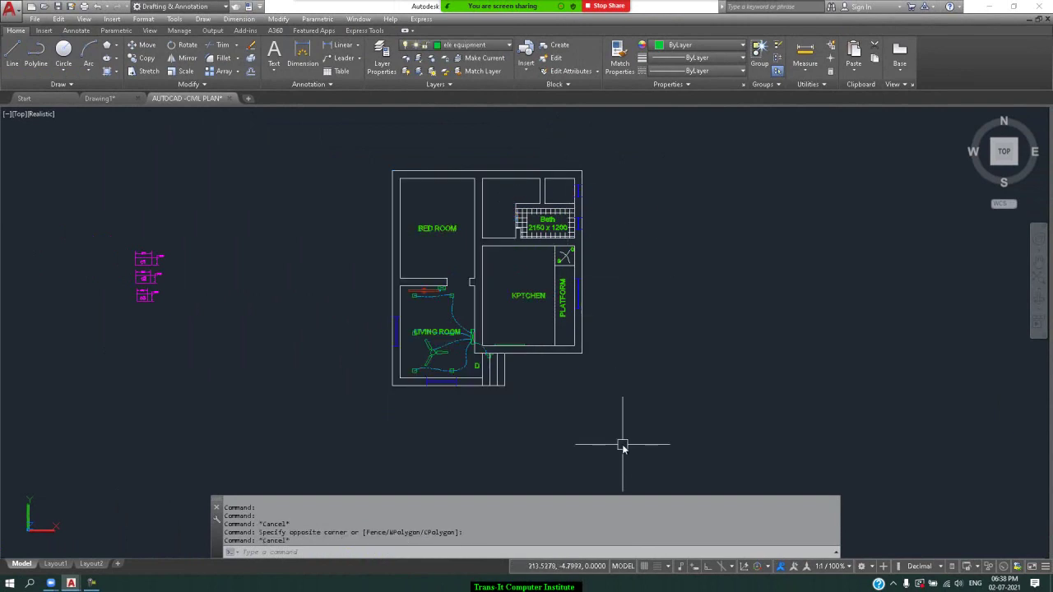
click(622, 432)
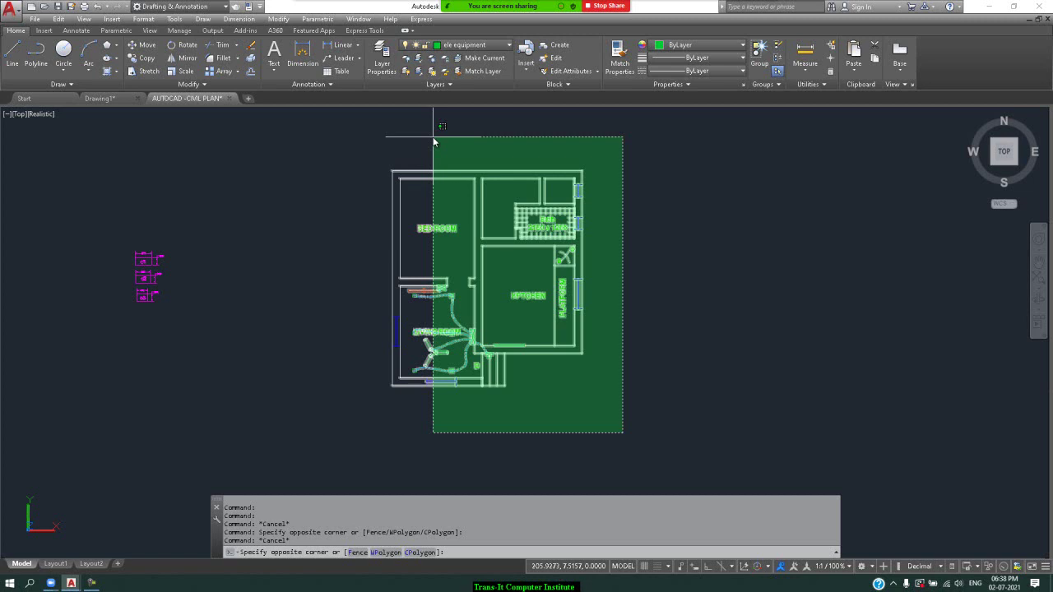
click(434, 141)
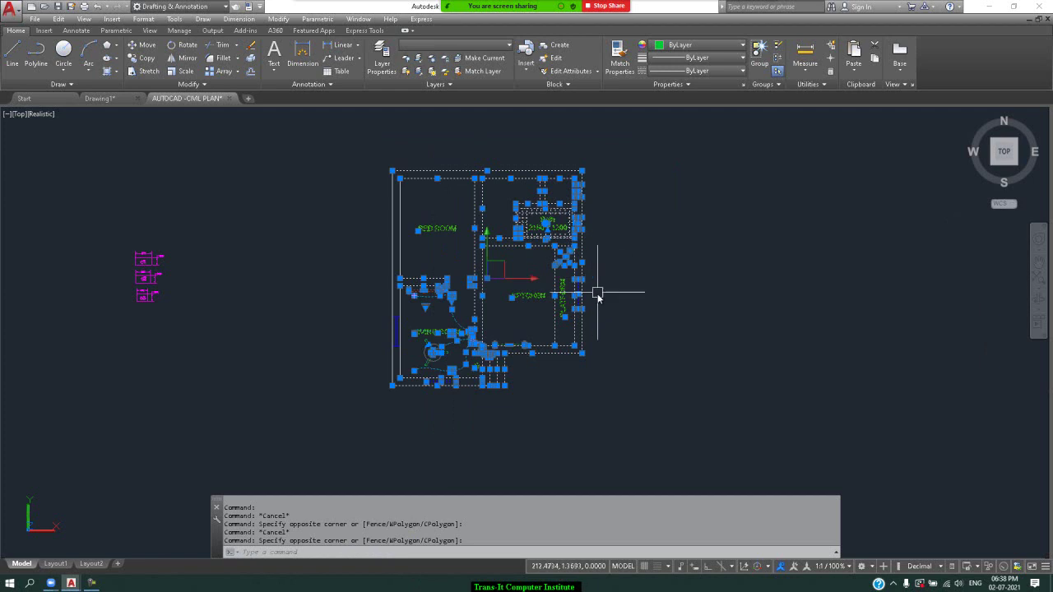
key(Escape)
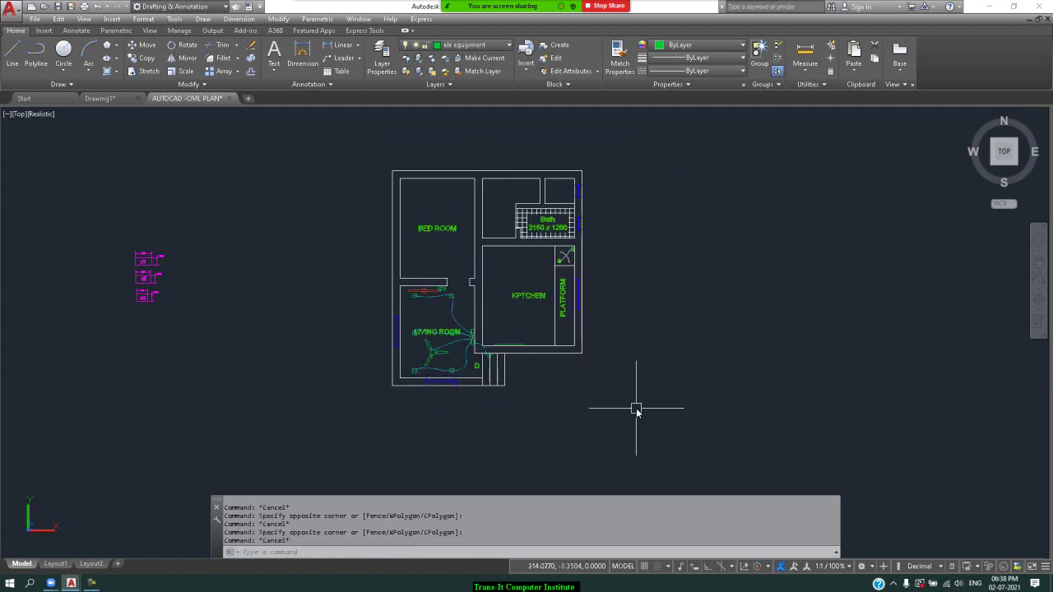
click(636, 409)
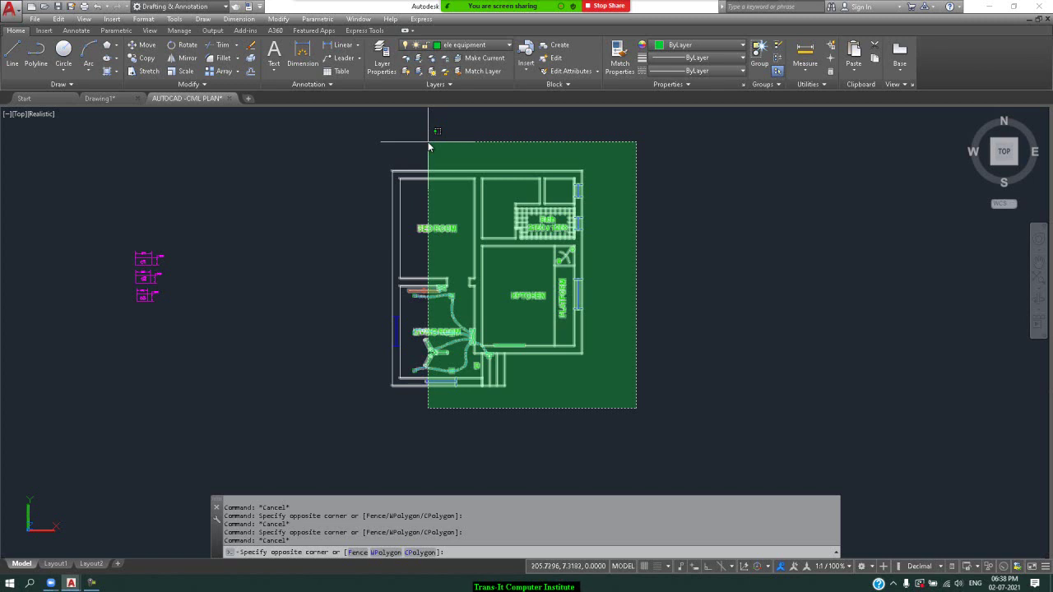
click(428, 145)
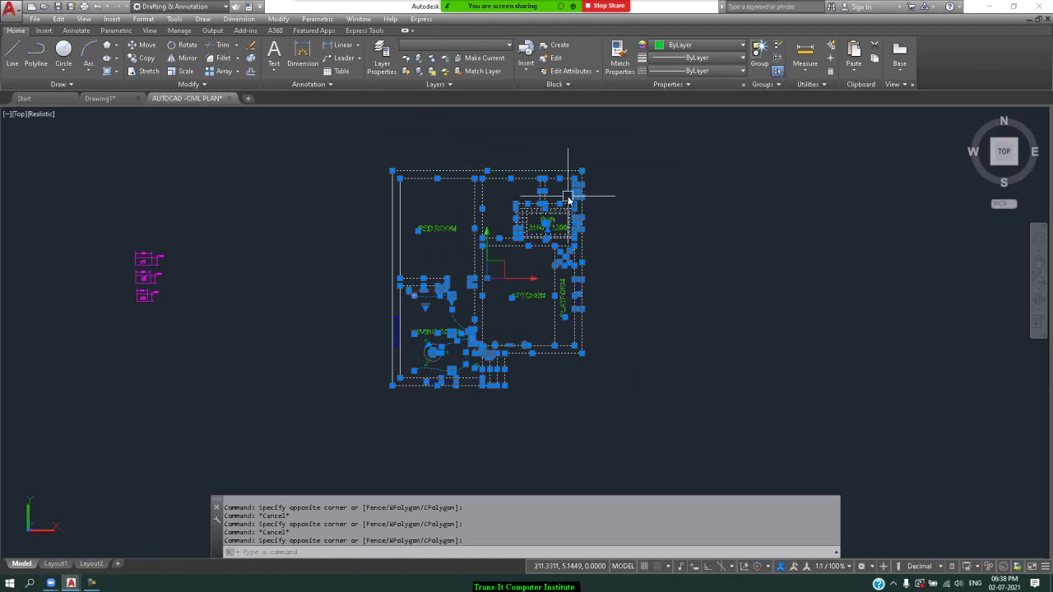
key(Escape)
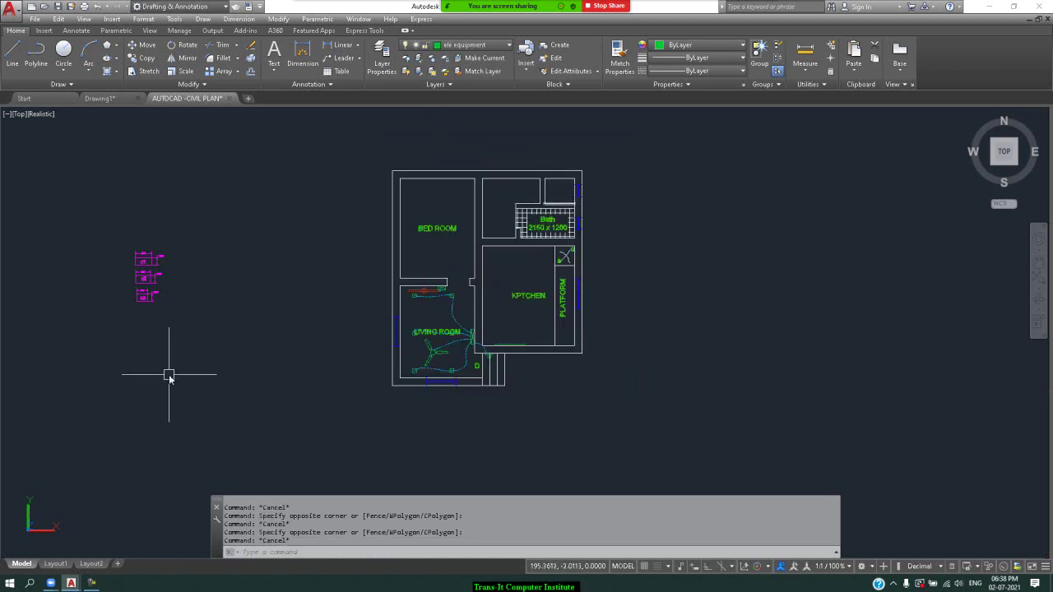
click(350, 398)
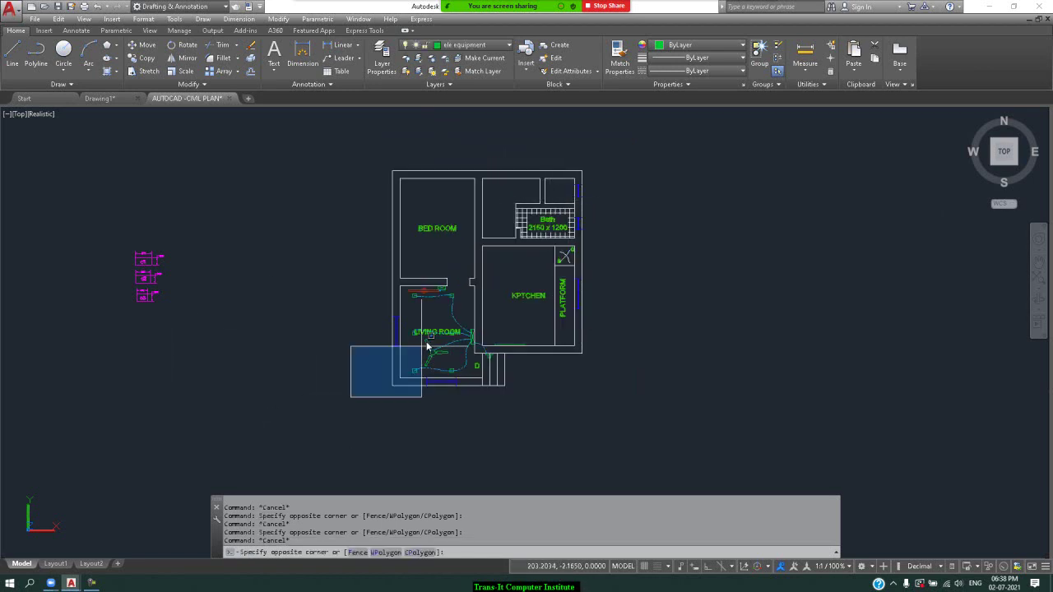
click(489, 230)
click(554, 425)
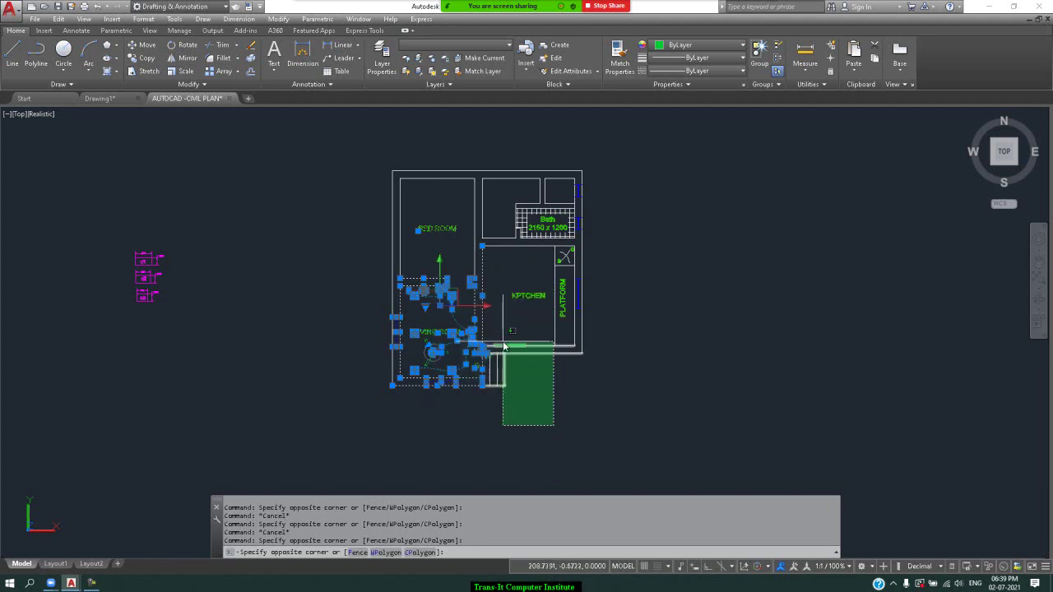
click(373, 244)
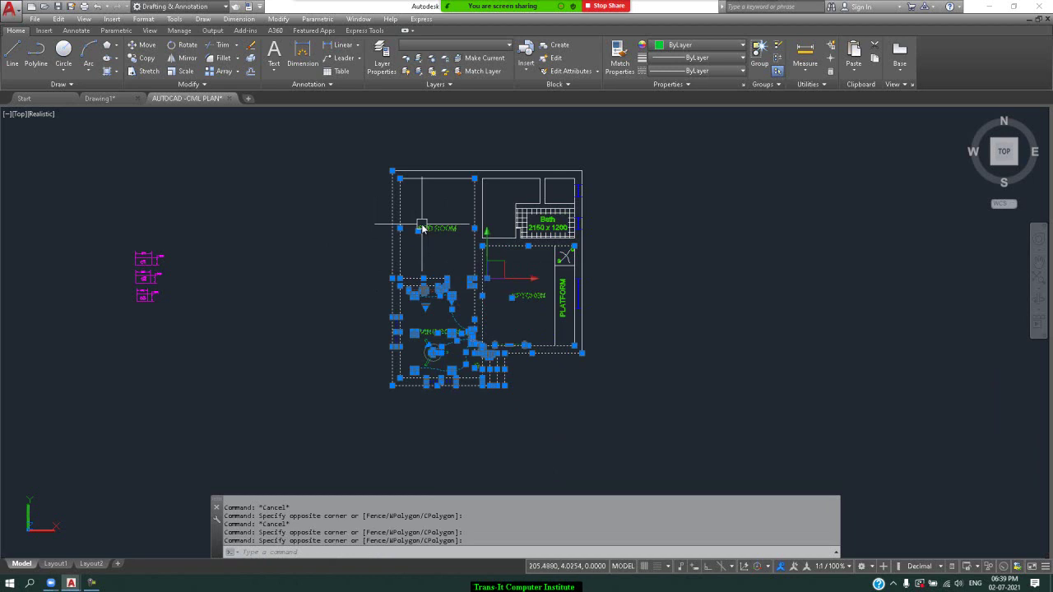
key(Escape)
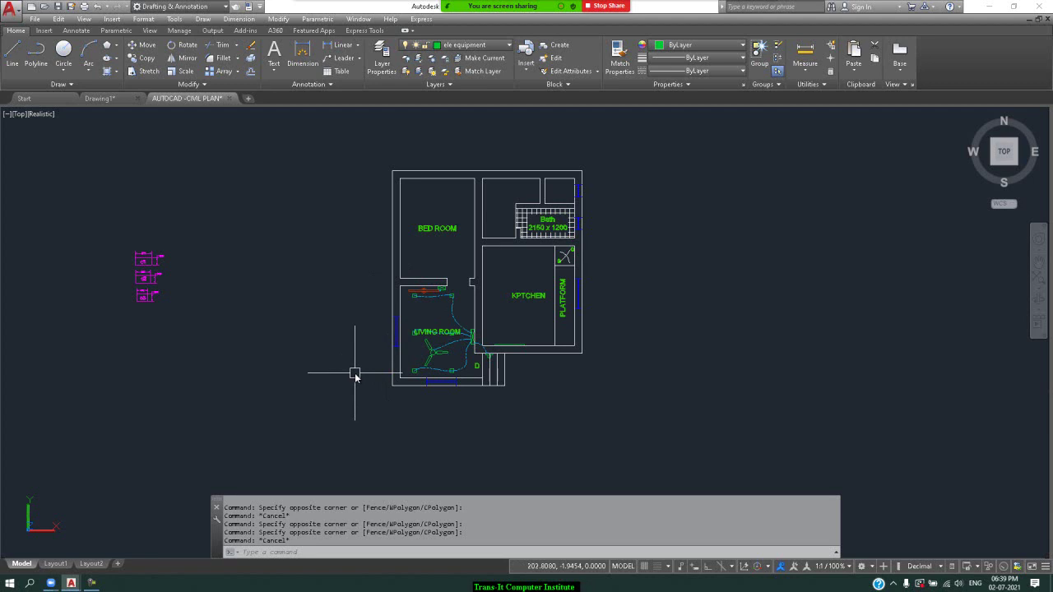
mouse_move(331, 411)
mouse_down()
mouse_move(441, 427)
mouse_move(618, 378)
mouse_up()
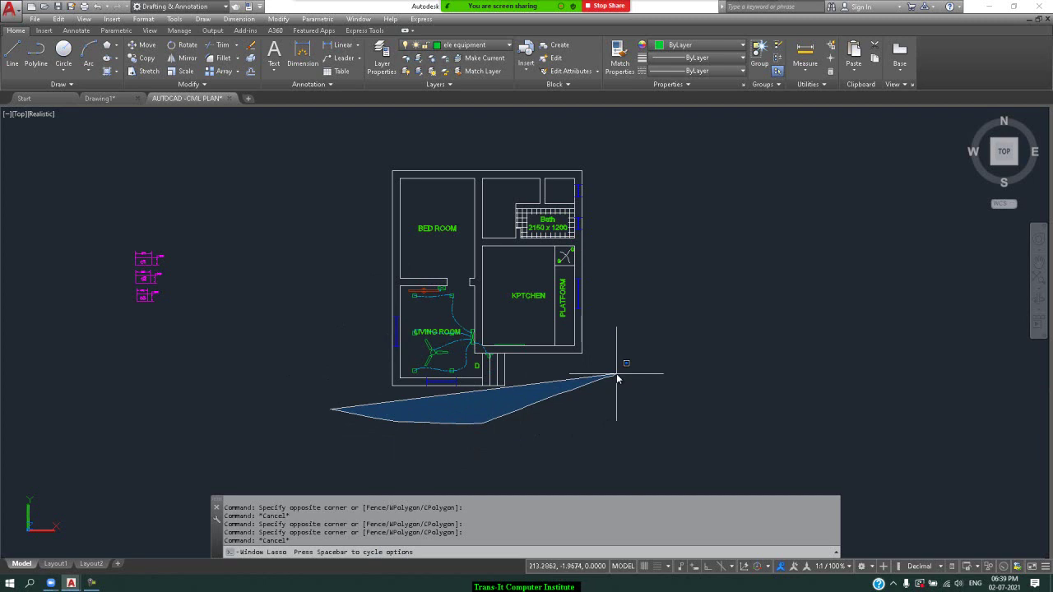
drag(617, 379, 650, 393)
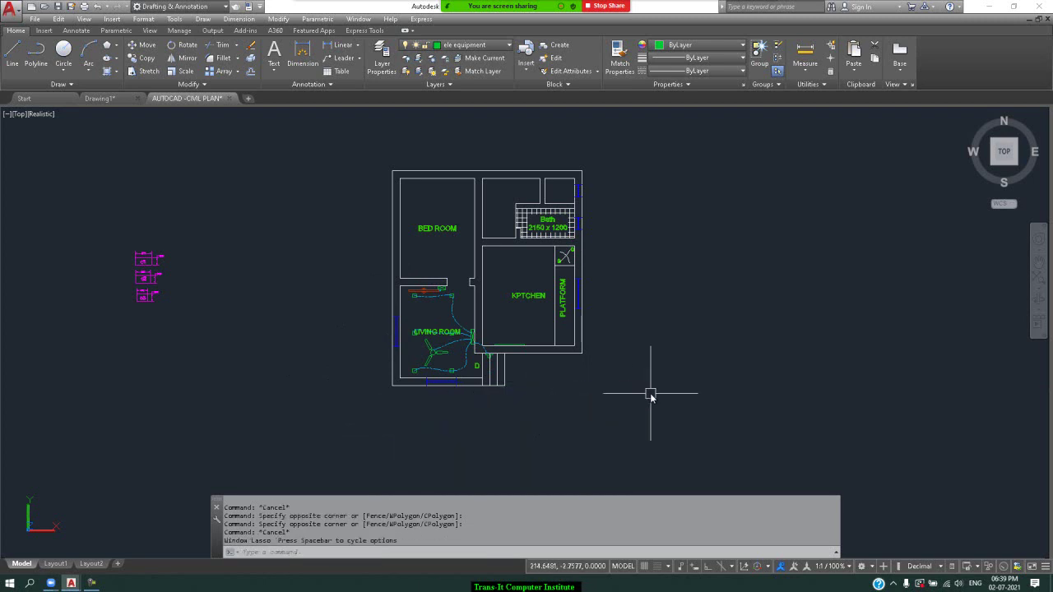
click(633, 422)
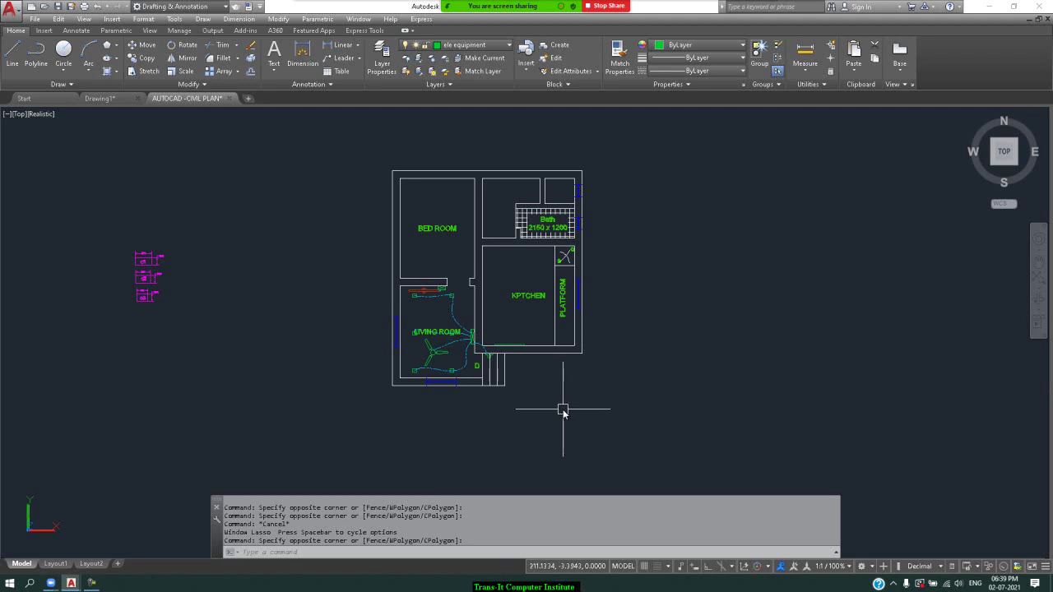
click(375, 409)
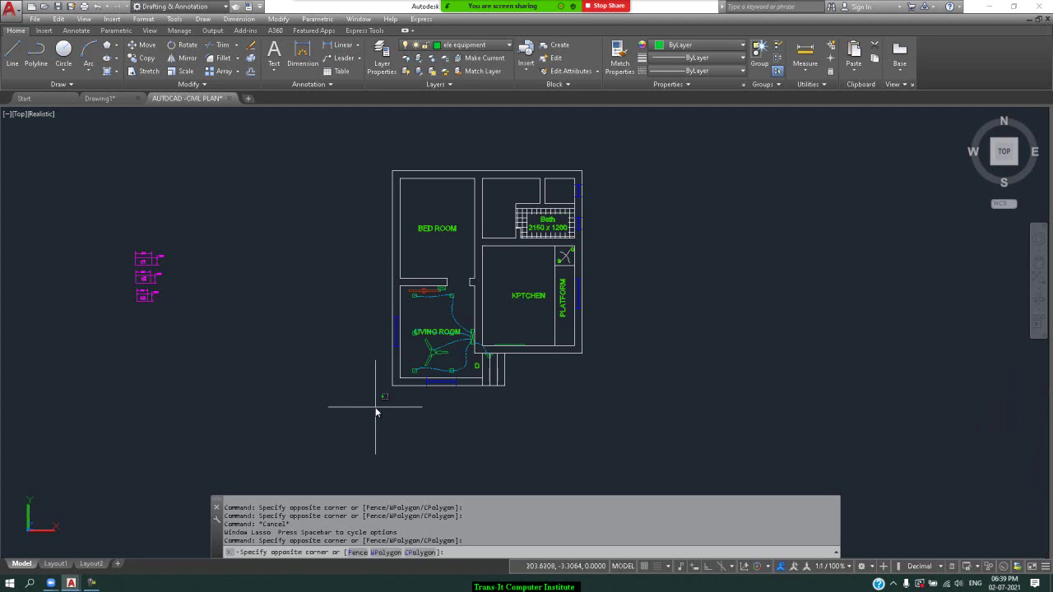
mouse_move(376, 413)
mouse_down()
mouse_move(530, 214)
mouse_move(466, 179)
mouse_up()
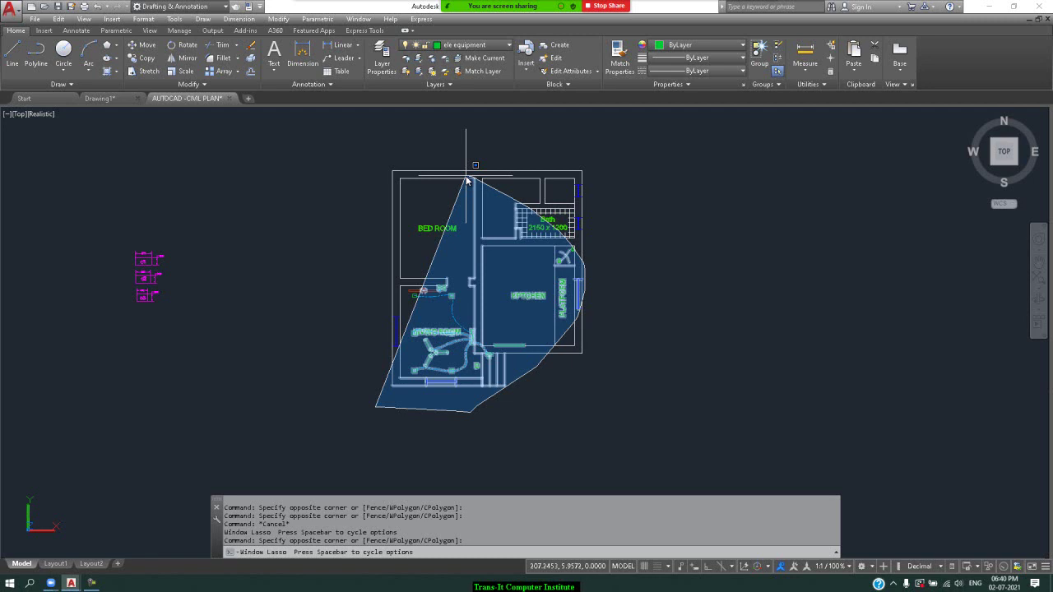
drag(467, 181, 466, 180)
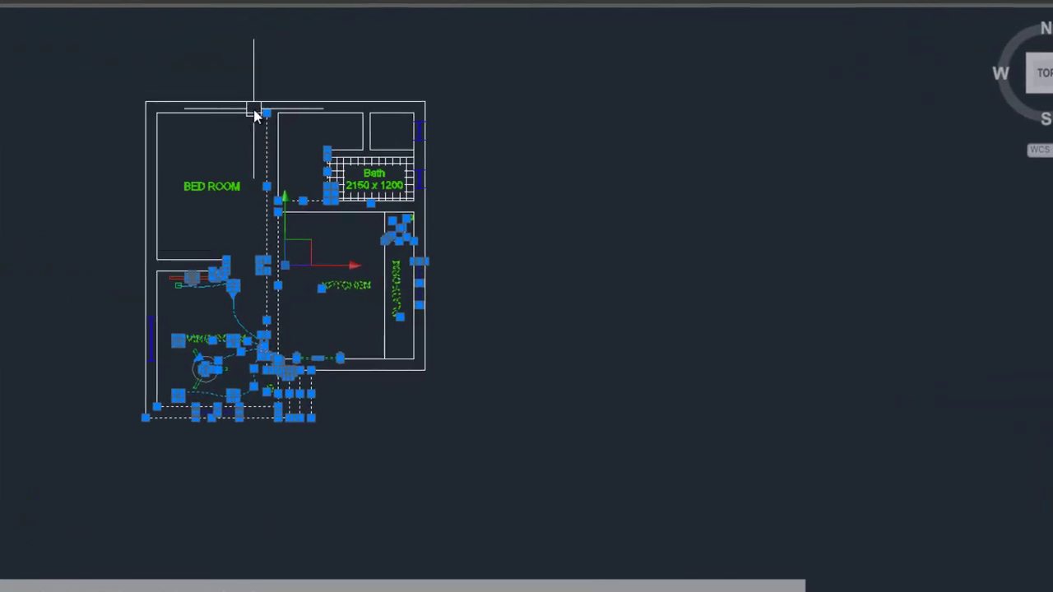
key(Escape)
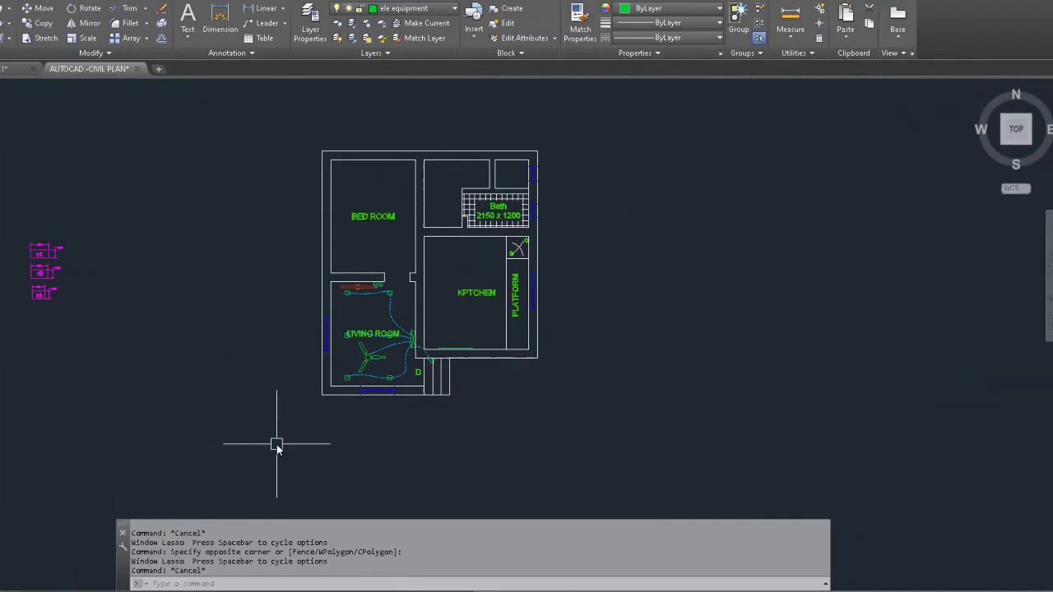
mouse_move(353, 430)
mouse_down()
mouse_move(637, 401)
mouse_move(645, 247)
mouse_move(623, 159)
mouse_move(604, 141)
mouse_move(555, 132)
mouse_move(373, 144)
mouse_move(389, 209)
mouse_move(381, 215)
mouse_move(395, 234)
mouse_move(498, 266)
mouse_move(515, 294)
mouse_move(501, 339)
mouse_move(524, 402)
mouse_up()
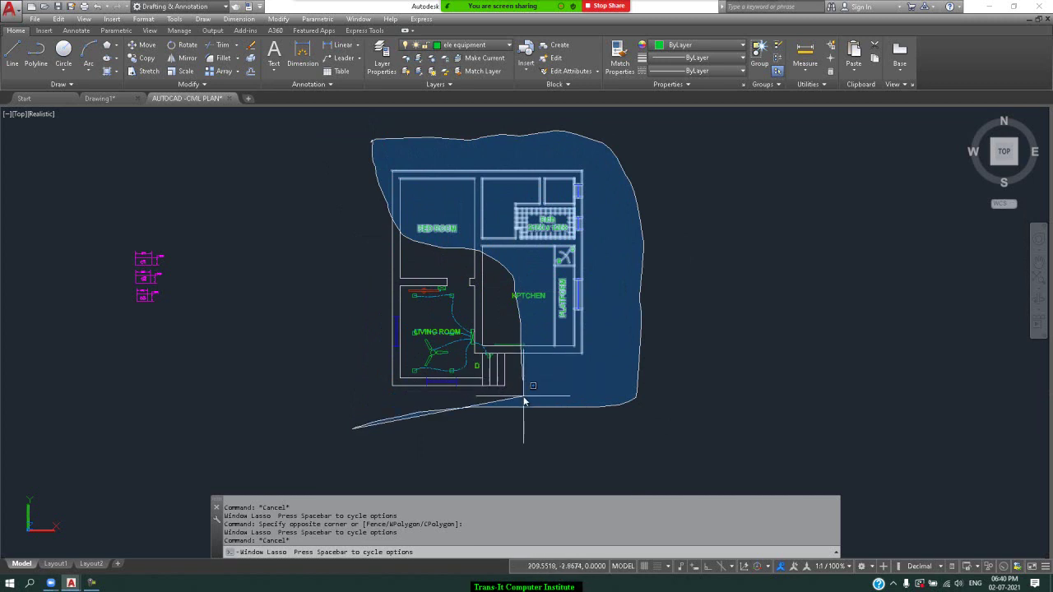
drag(524, 401, 525, 398)
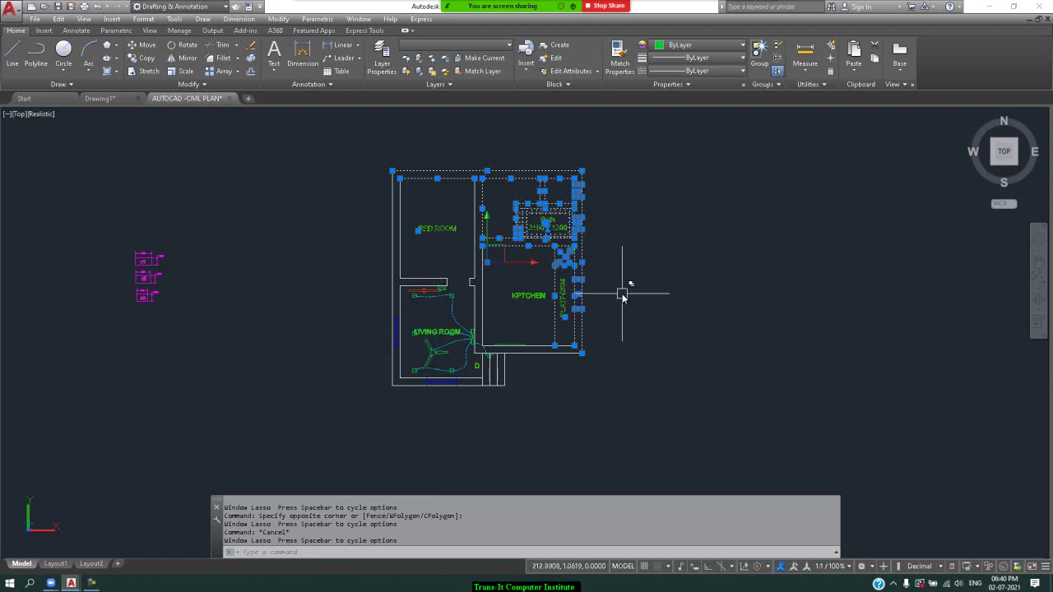
key(Escape)
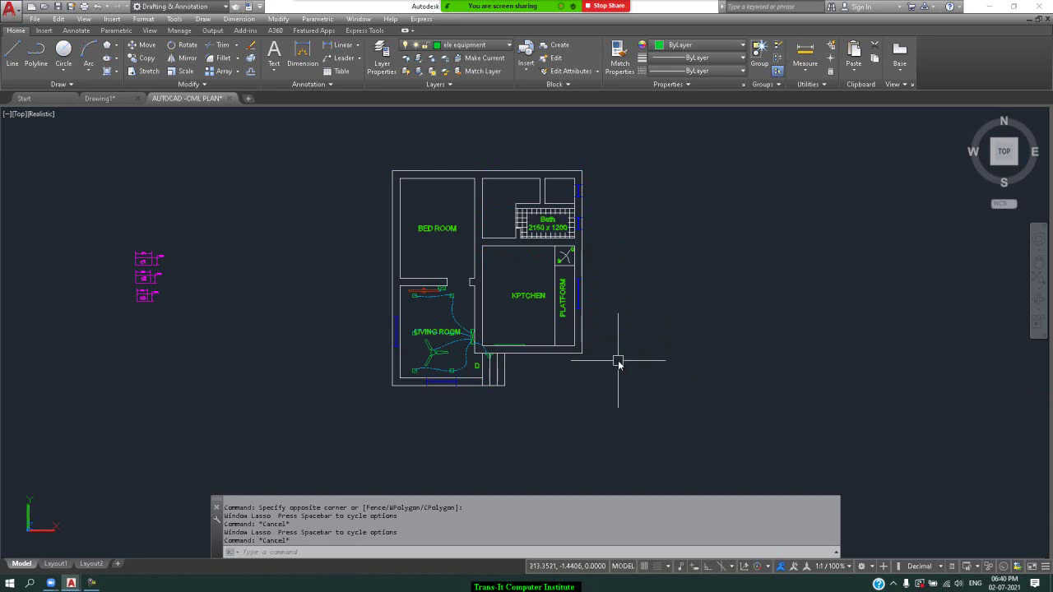
click(603, 383)
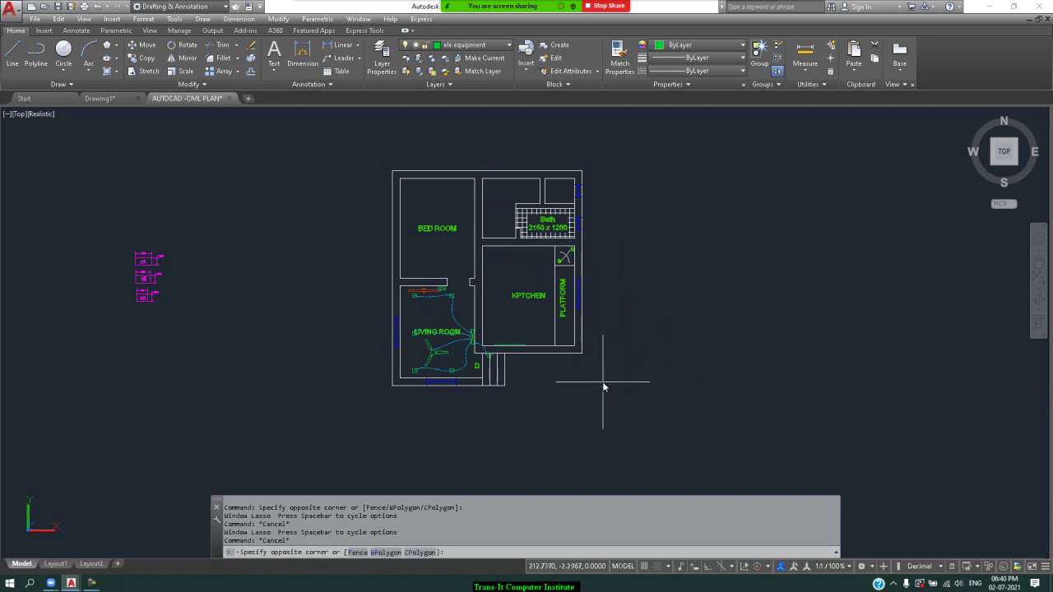
mouse_move(604, 386)
mouse_down()
mouse_move(615, 321)
mouse_move(419, 489)
mouse_move(378, 442)
mouse_move(334, 418)
mouse_move(305, 275)
mouse_move(305, 205)
mouse_move(441, 150)
mouse_move(550, 131)
mouse_move(666, 137)
mouse_move(599, 136)
mouse_move(557, 164)
mouse_move(501, 160)
mouse_move(477, 176)
mouse_move(463, 207)
mouse_move(477, 237)
mouse_move(464, 232)
mouse_move(481, 246)
mouse_move(518, 245)
mouse_move(513, 259)
mouse_move(535, 243)
mouse_move(598, 246)
mouse_move(608, 273)
mouse_up()
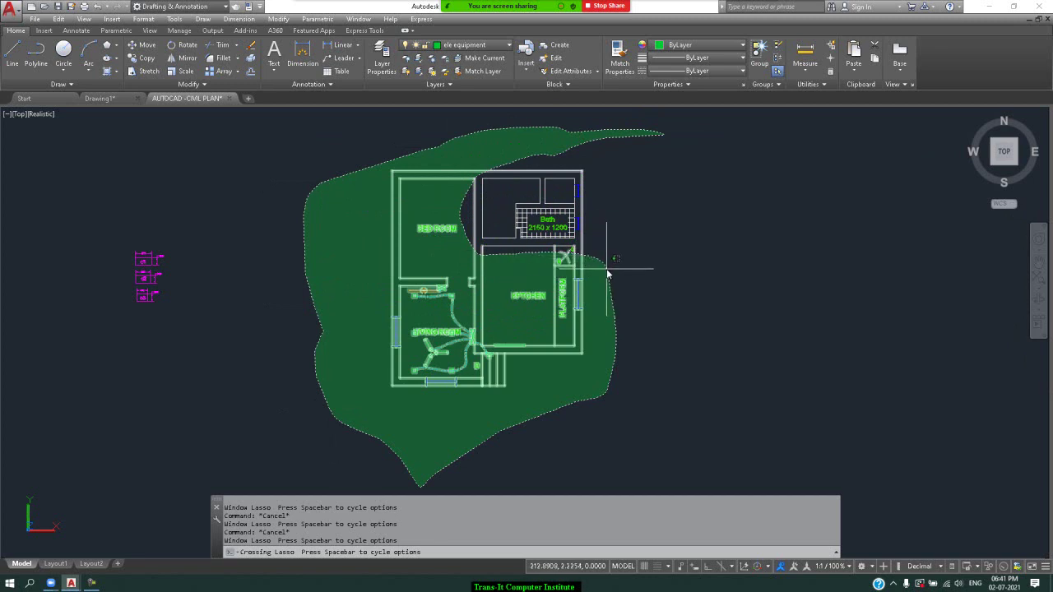
drag(608, 273, 606, 269)
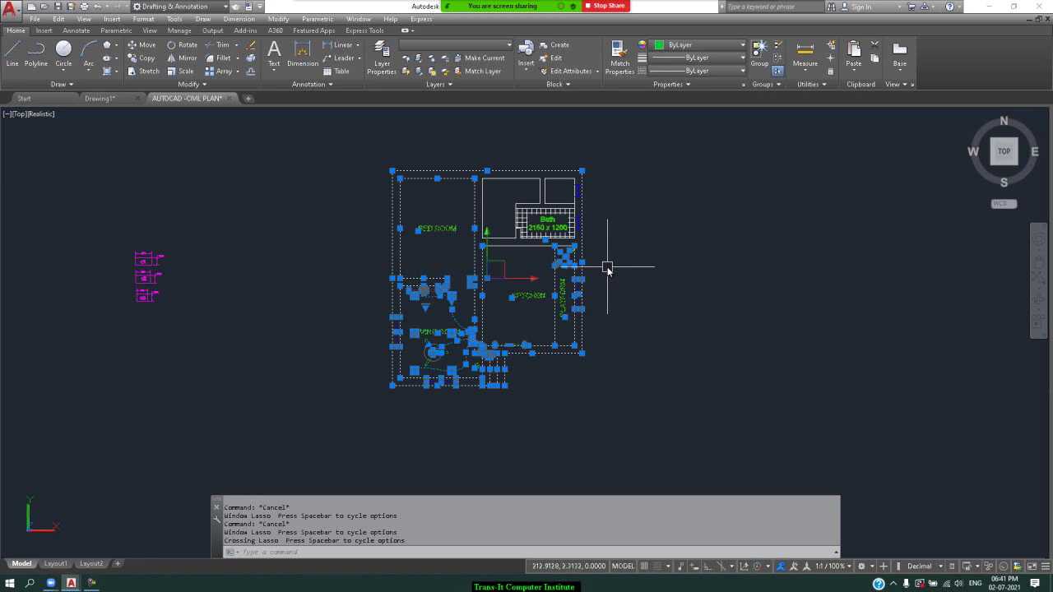
key(Escape)
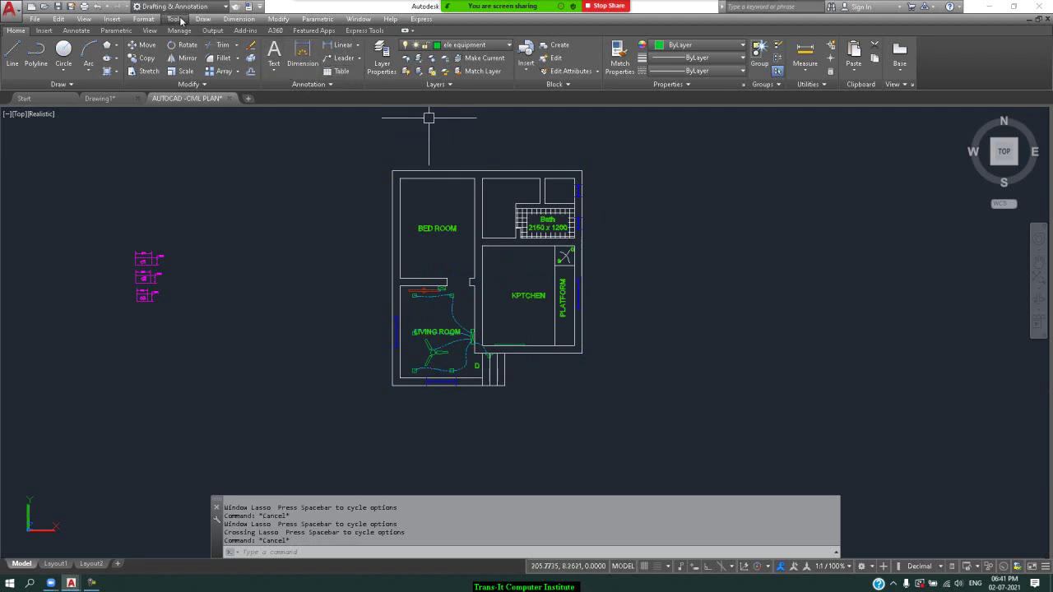
click(60, 19)
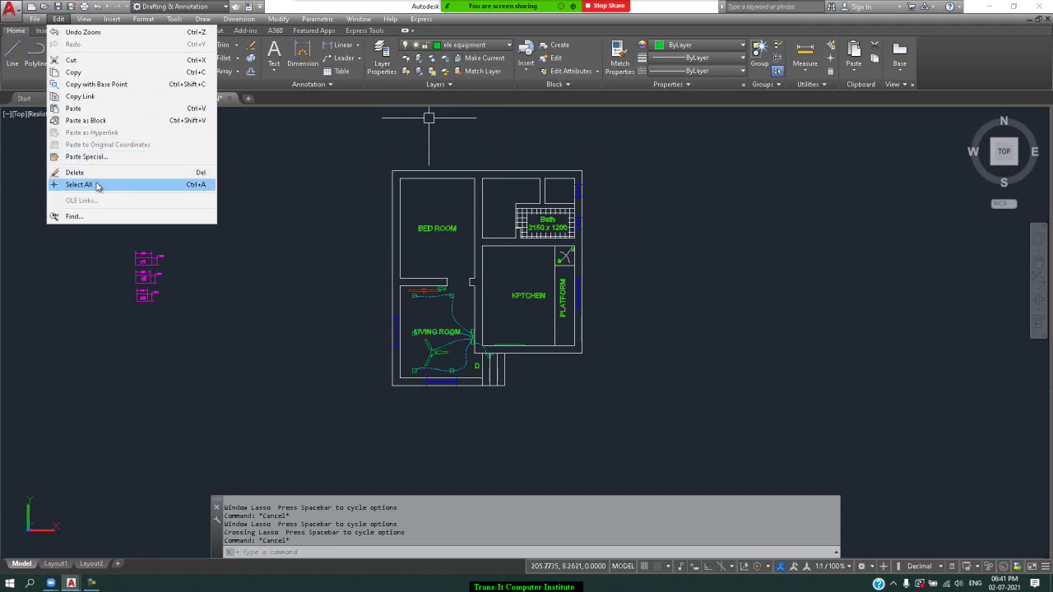
click(97, 187)
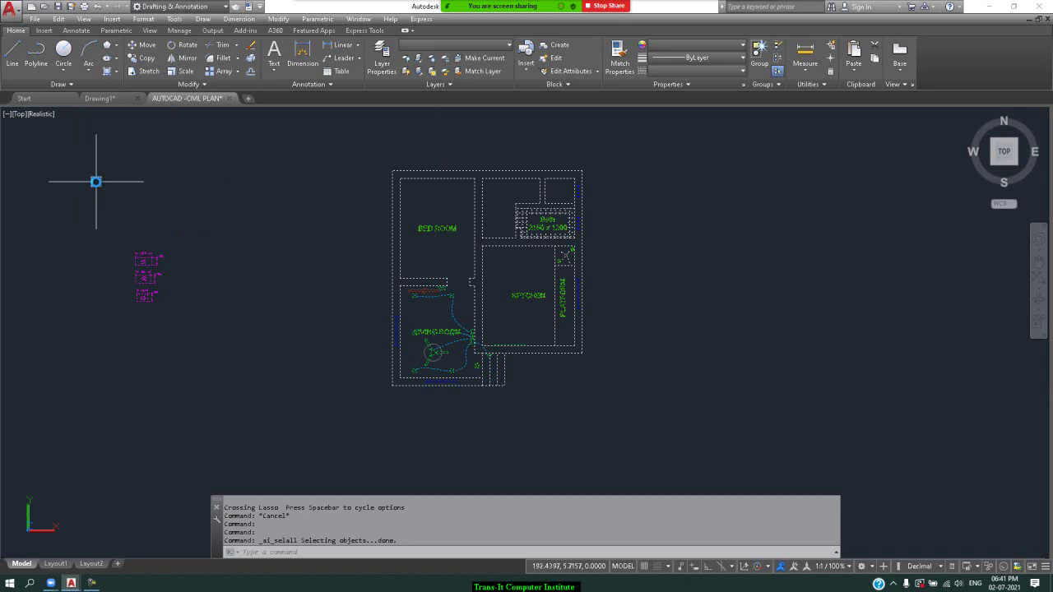
key(Escape)
key(Escape)
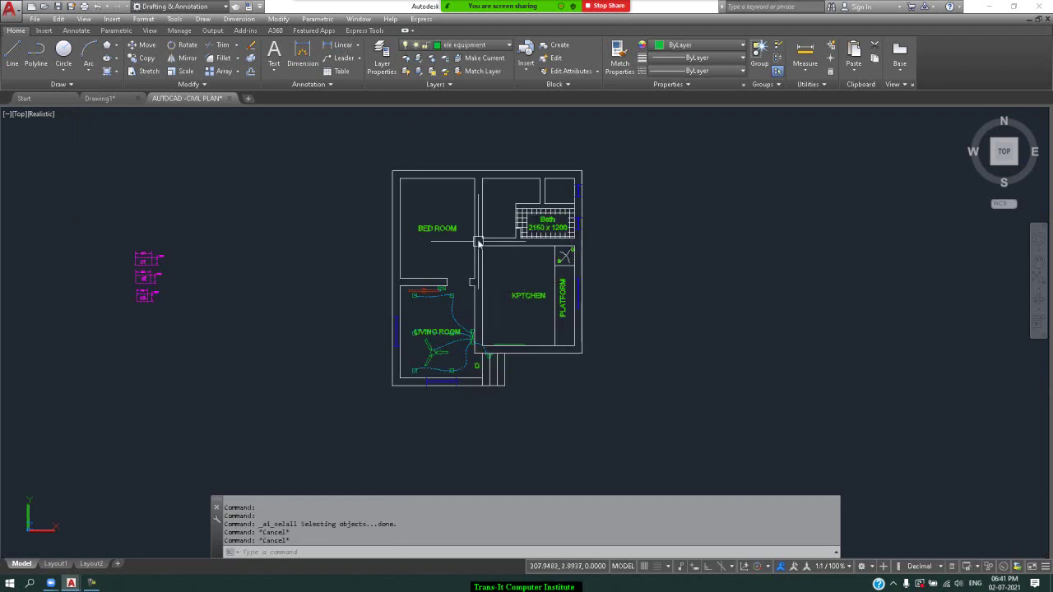
click(481, 209)
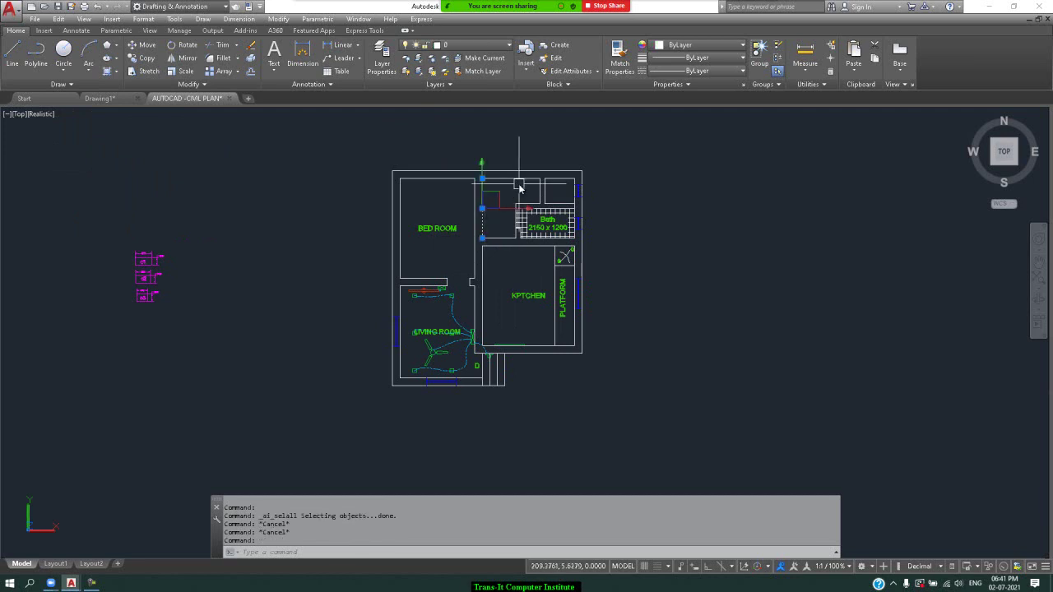
click(585, 284)
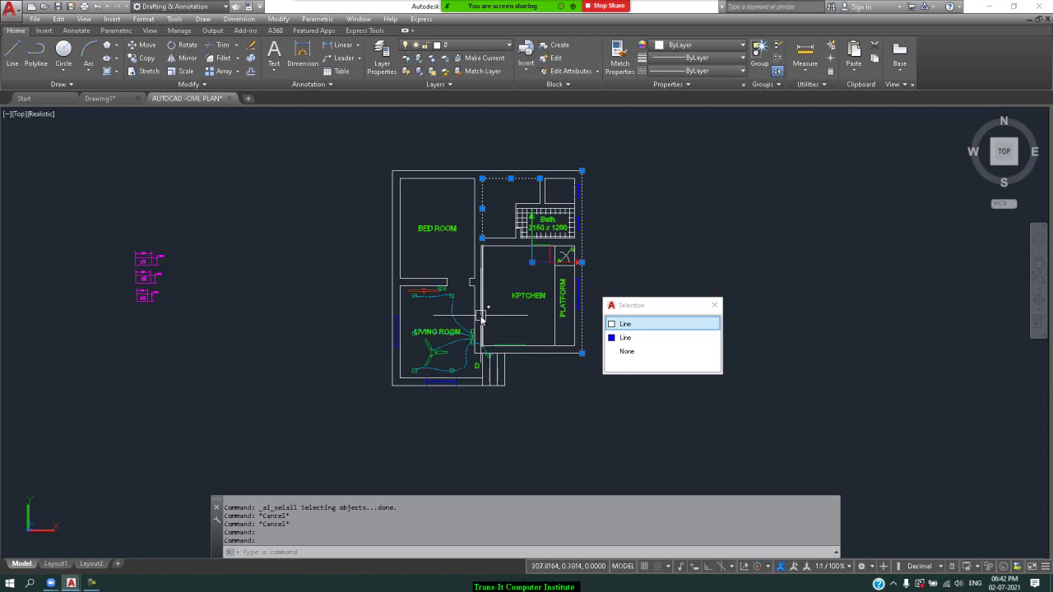
click(418, 279)
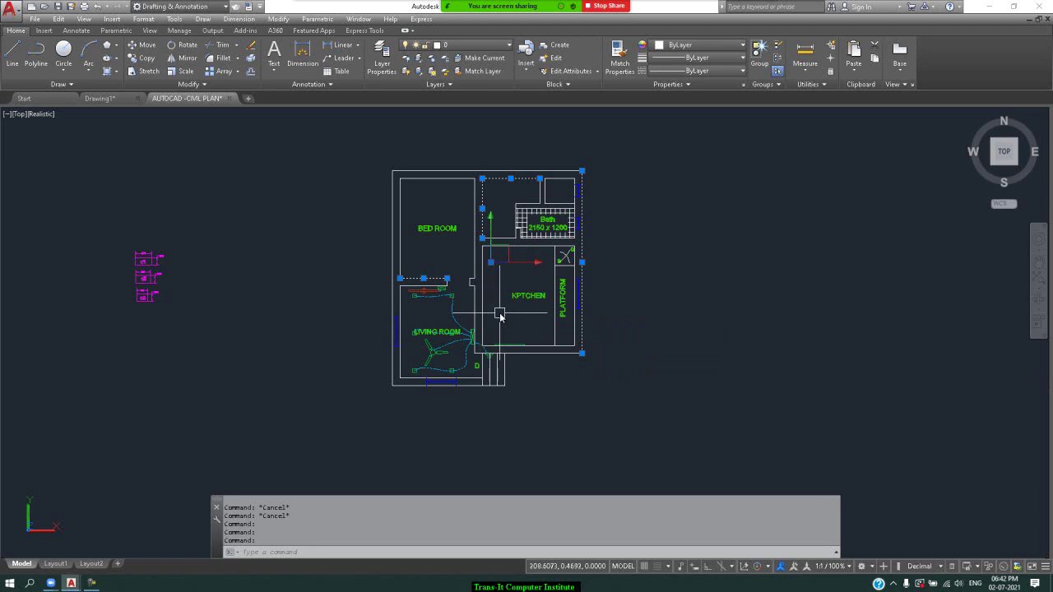
key(Escape)
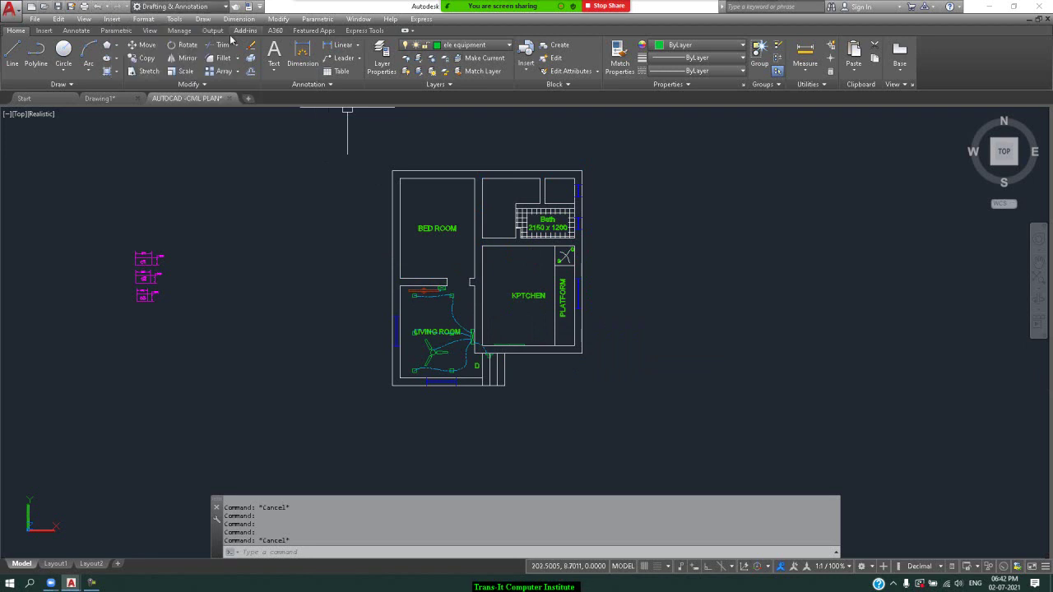
Step: In Tools > Options Selection tab, toggle Use Shift to add to selection on then off
click(184, 18)
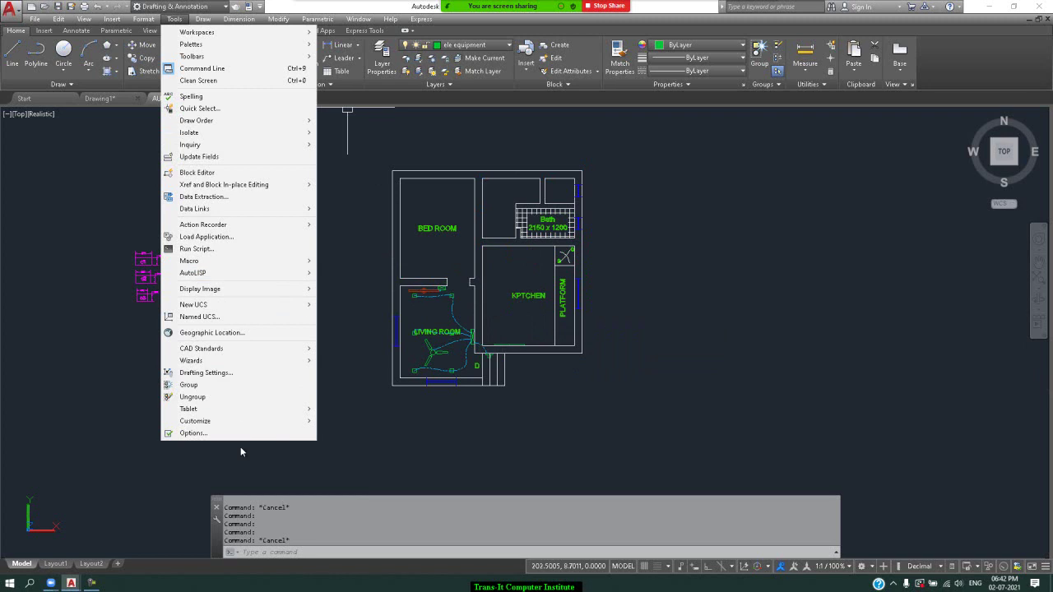
click(93, 451)
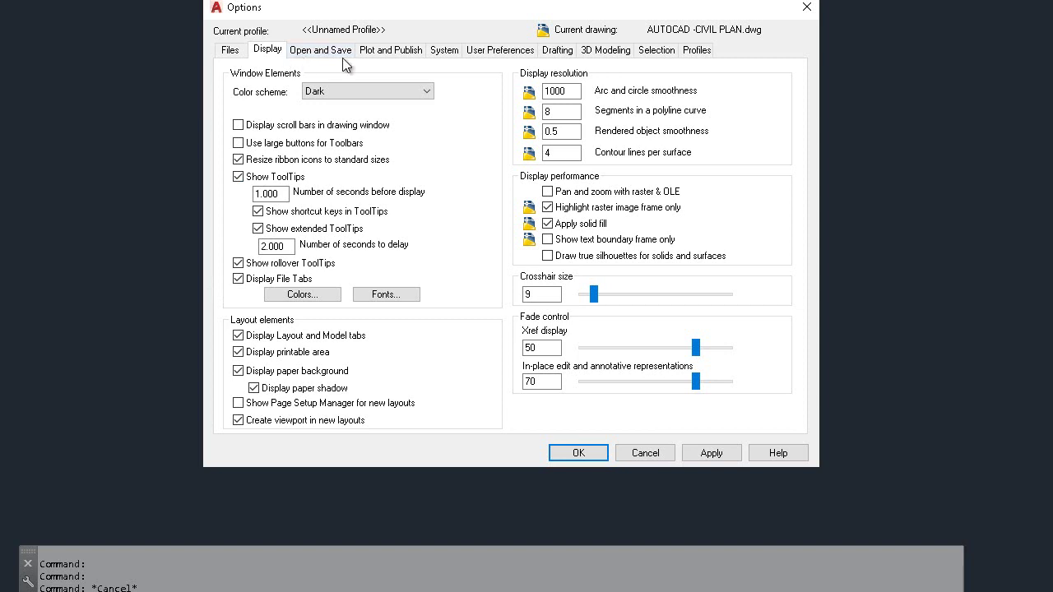
click(669, 54)
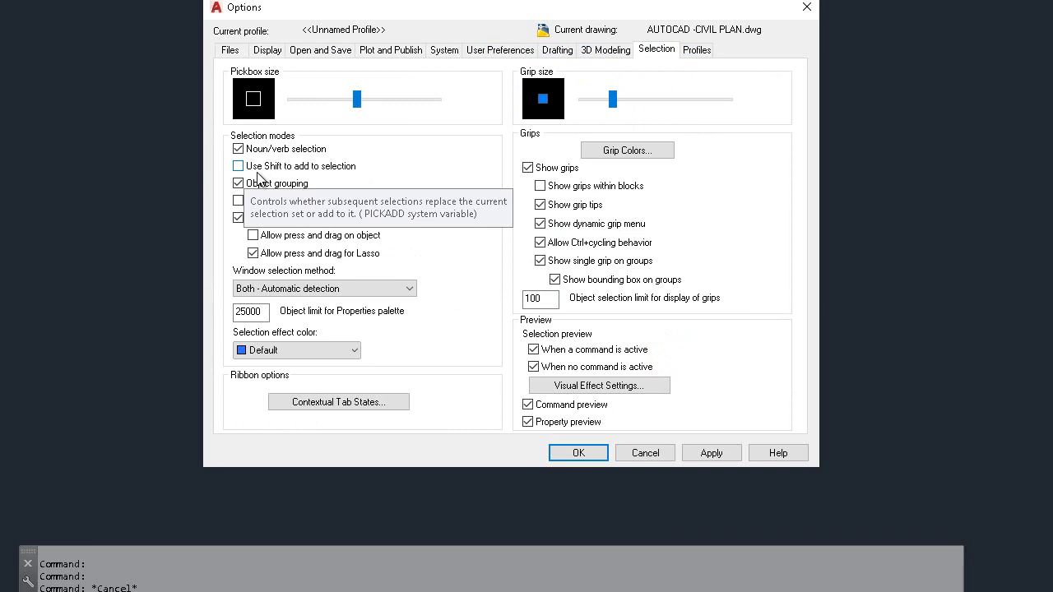
click(257, 173)
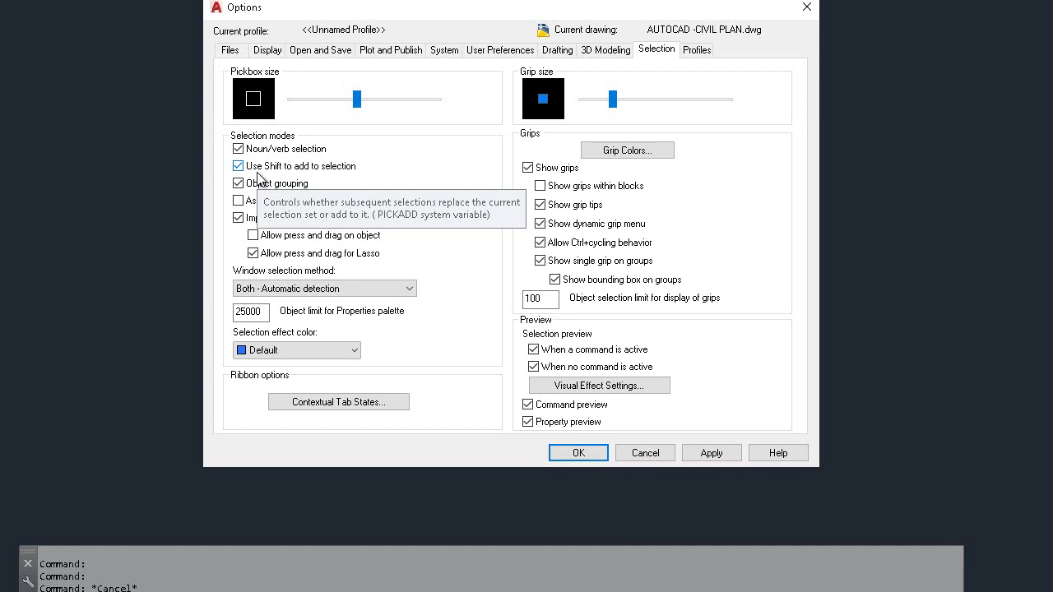
click(257, 176)
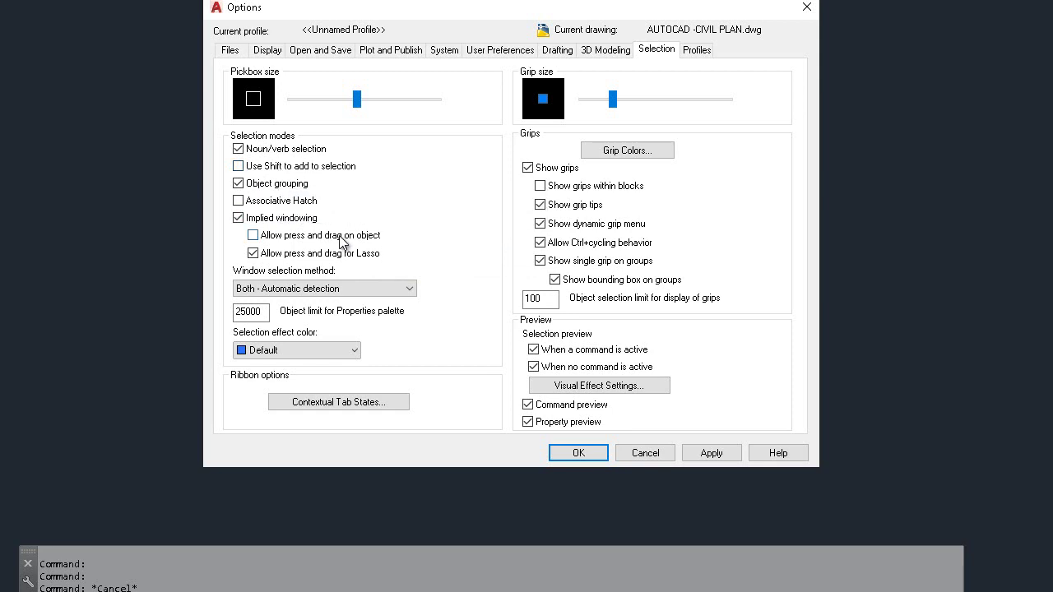
Step: Confirm the Options dialog with OK
click(586, 457)
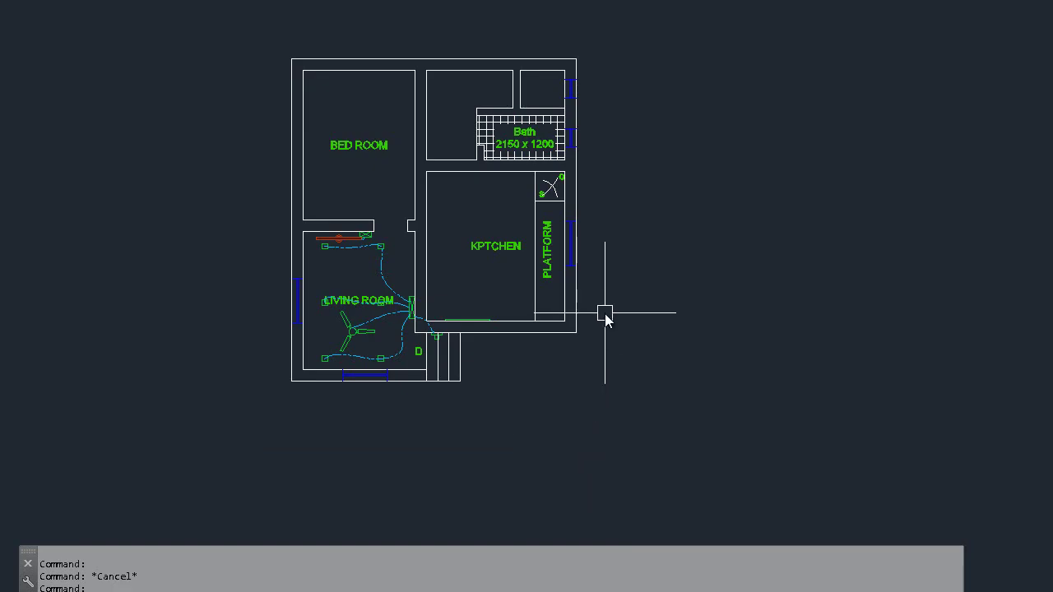